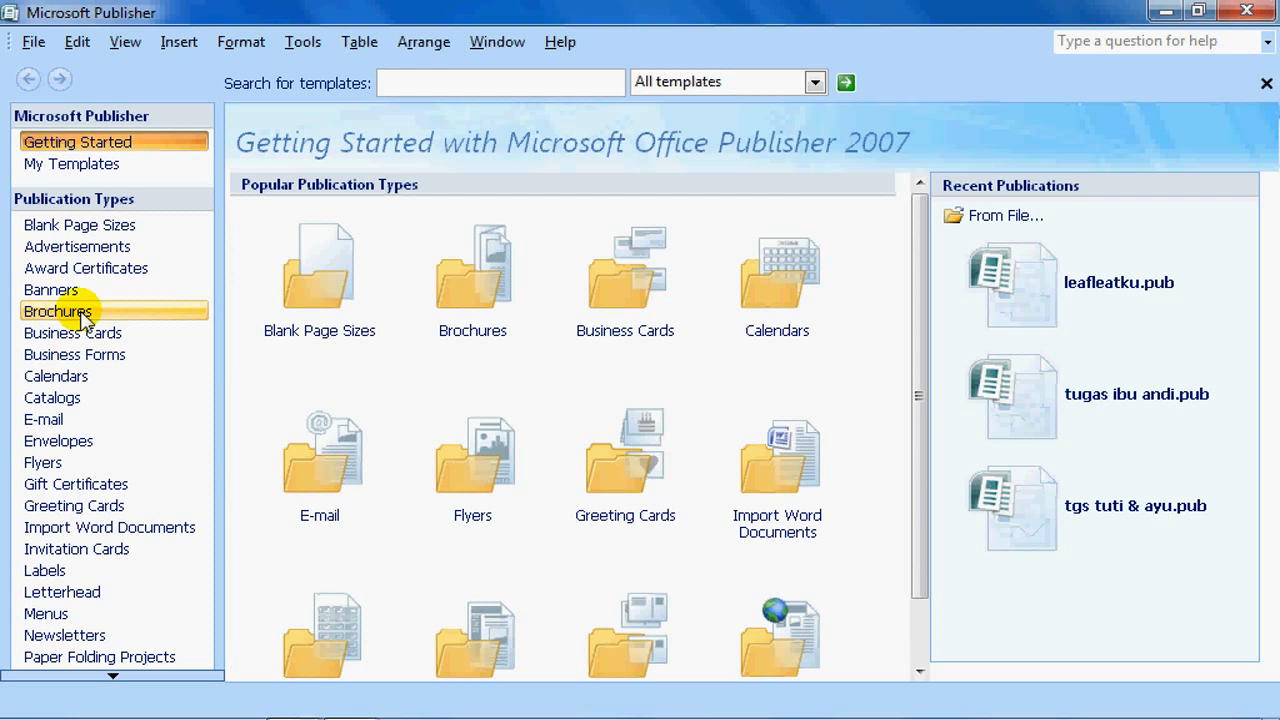
Create a new three-panel brochure publication from the Bounce informational template.
click(445, 320)
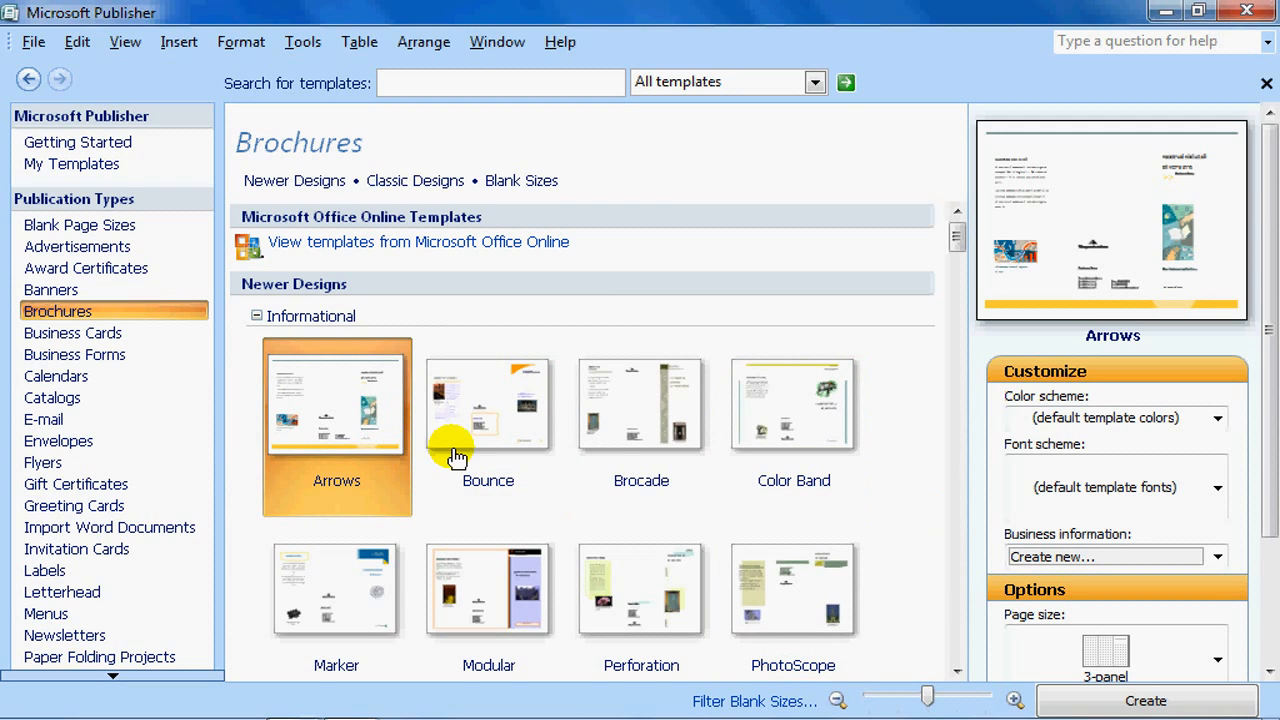
click(530, 466)
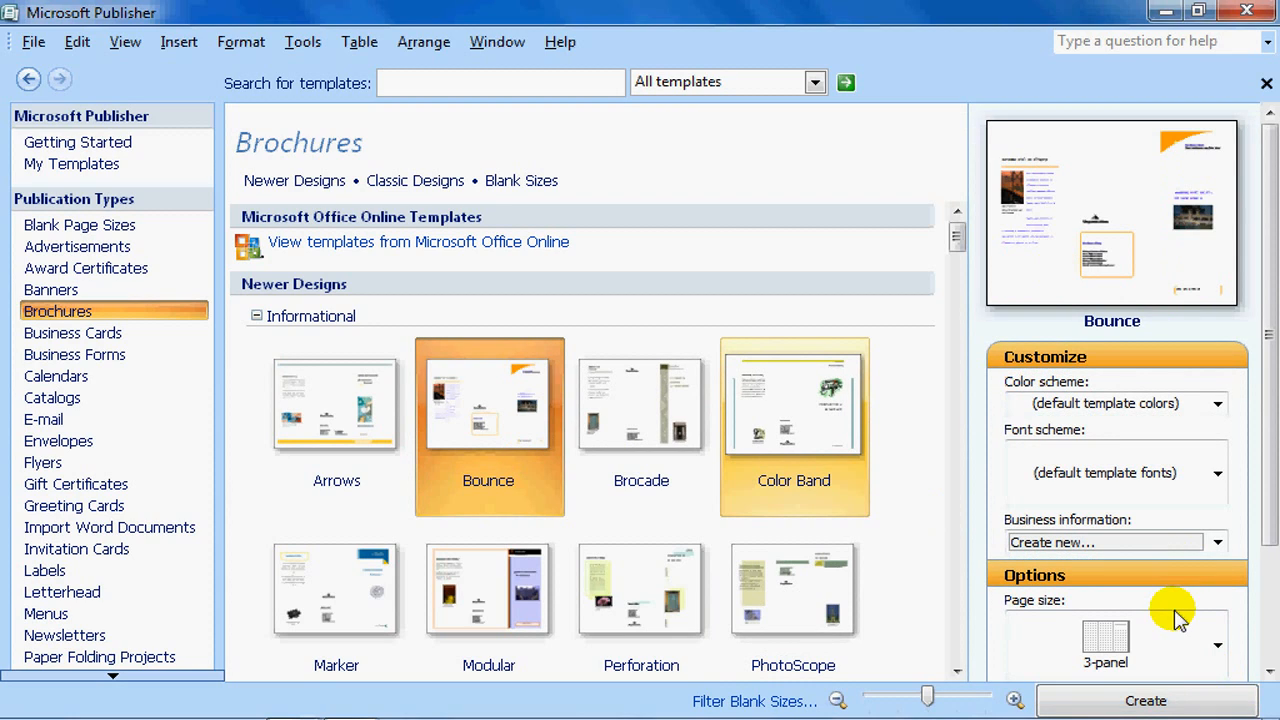
click(1160, 699)
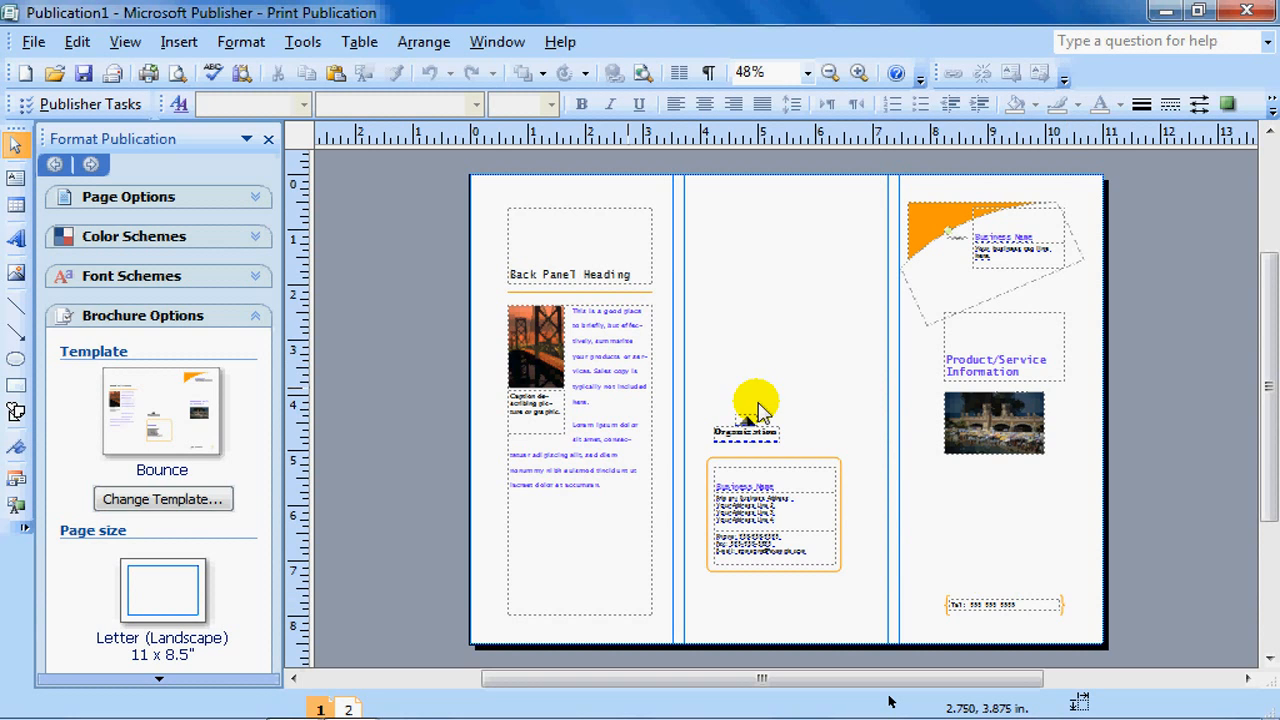
Examine the template's layout and placeholder content on both brochure pages, ending on page 1.
scroll(849, 420, up, 2)
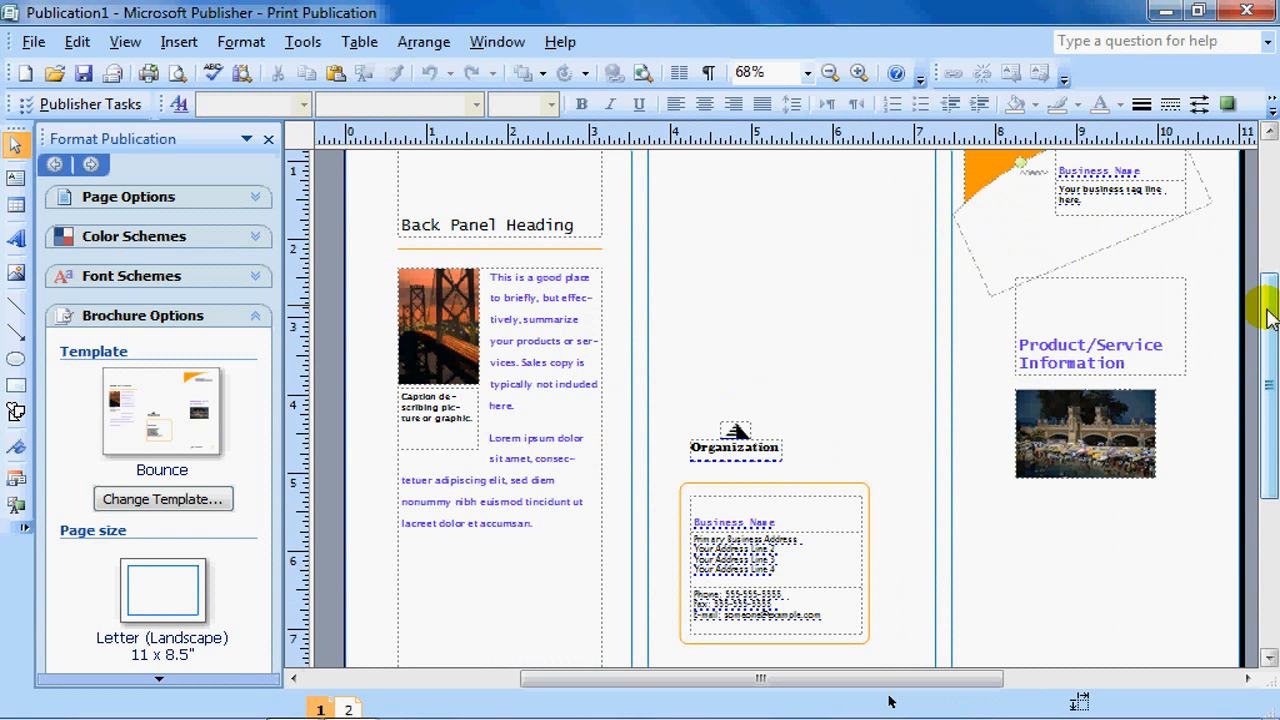
drag(1268, 309, 1268, 248)
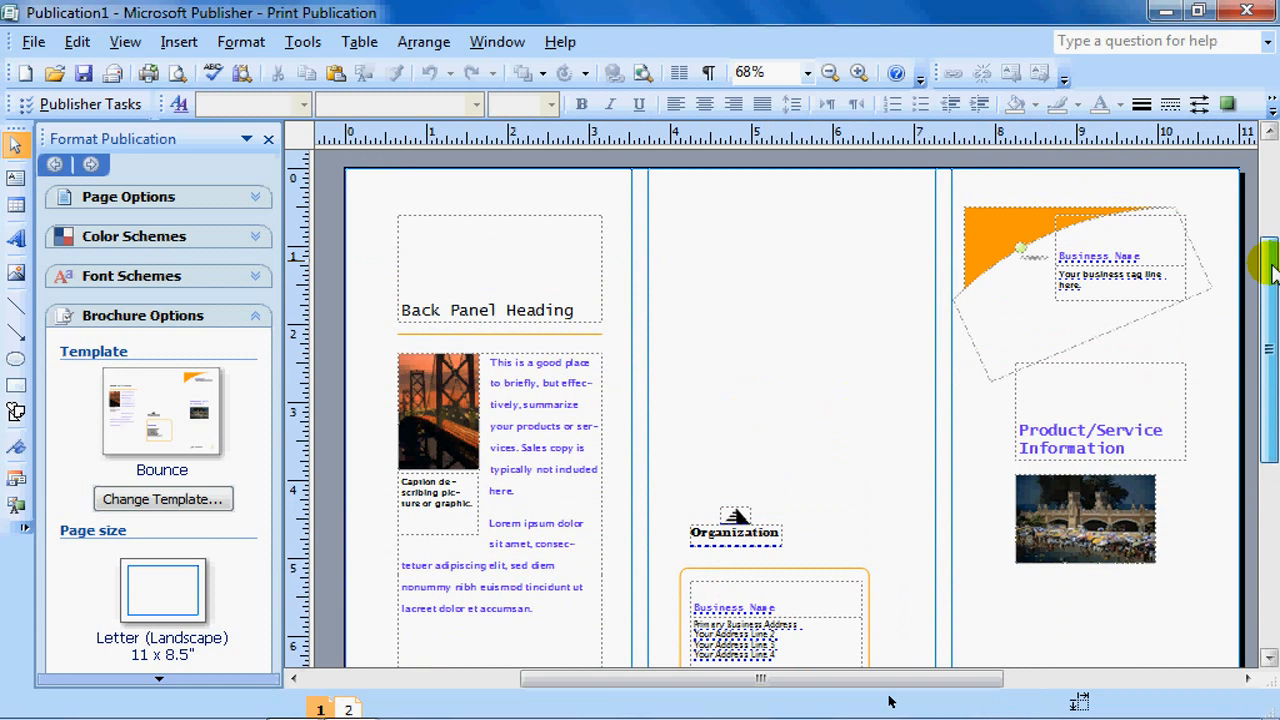
click(347, 708)
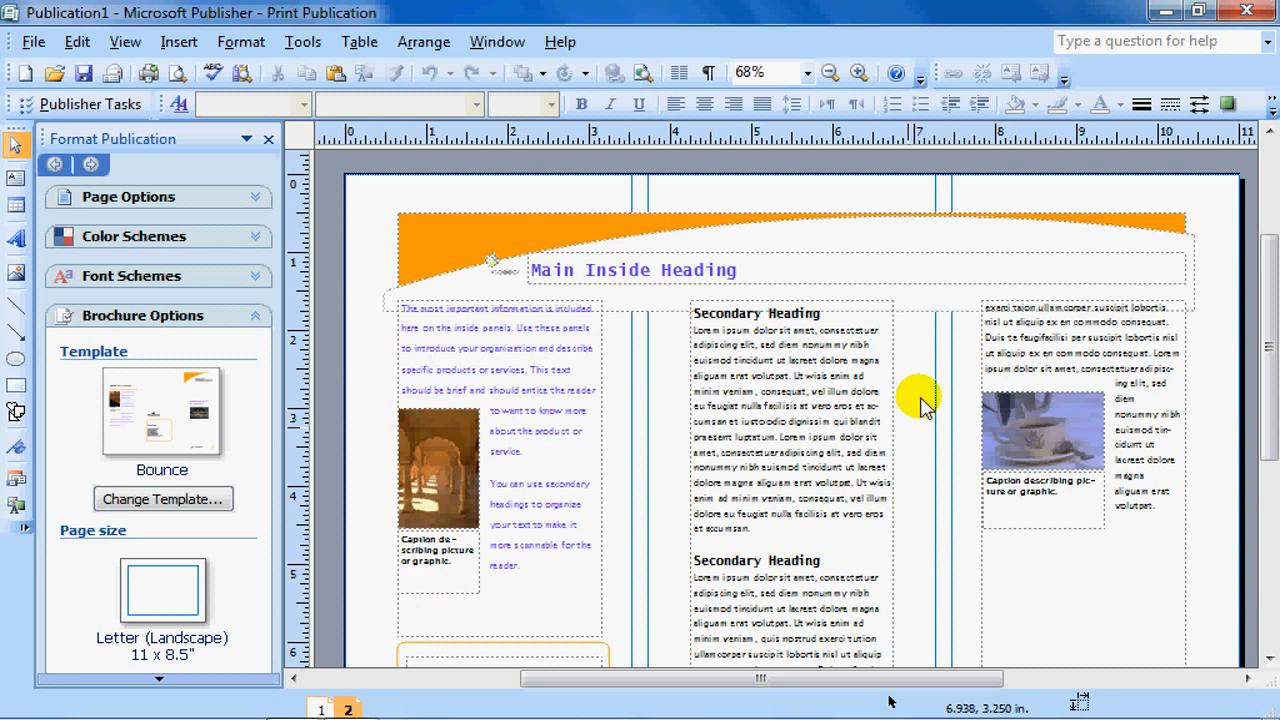
scroll(912, 262, down, 3)
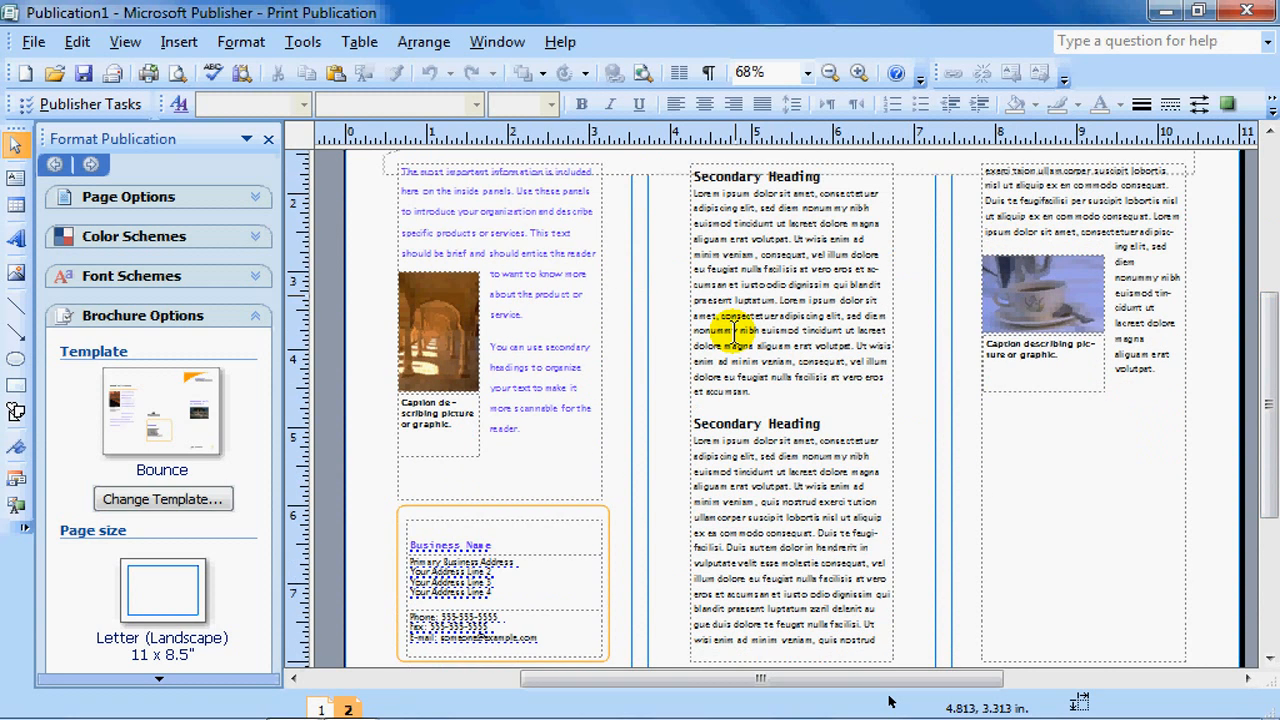
click(320, 708)
drag(1273, 320, 1265, 243)
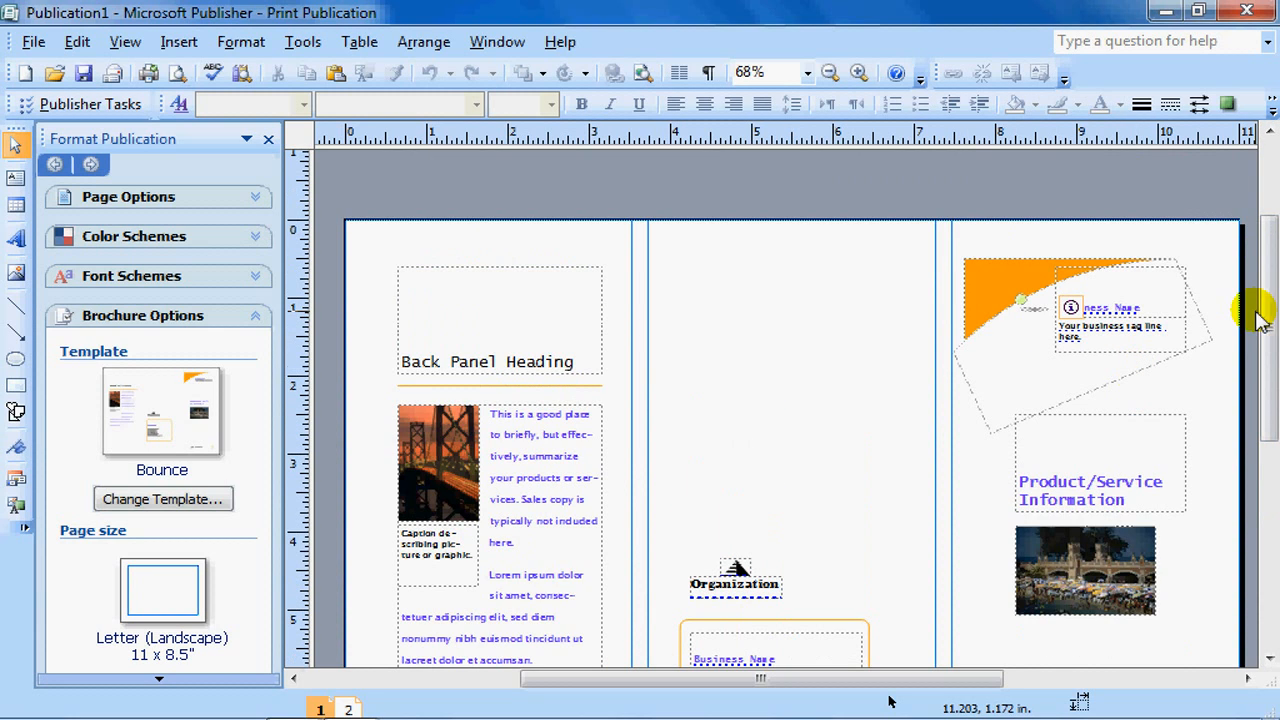
Replace the front panel's Product/Service Information heading with "Selamatkan BUmi" and shorten its text box to about 0.43 in high.
scroll(1220, 371, down, 3)
scroll(1185, 388, up, 1)
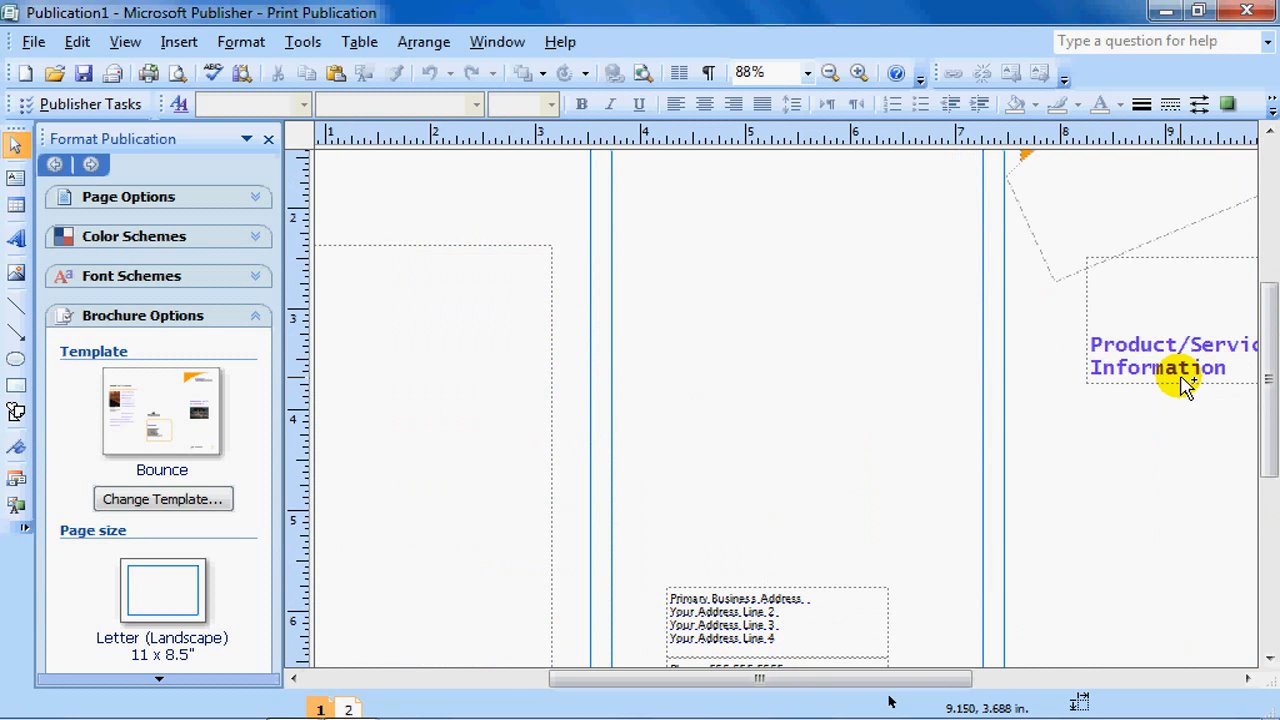
drag(880, 680, 1031, 680)
click(817, 336)
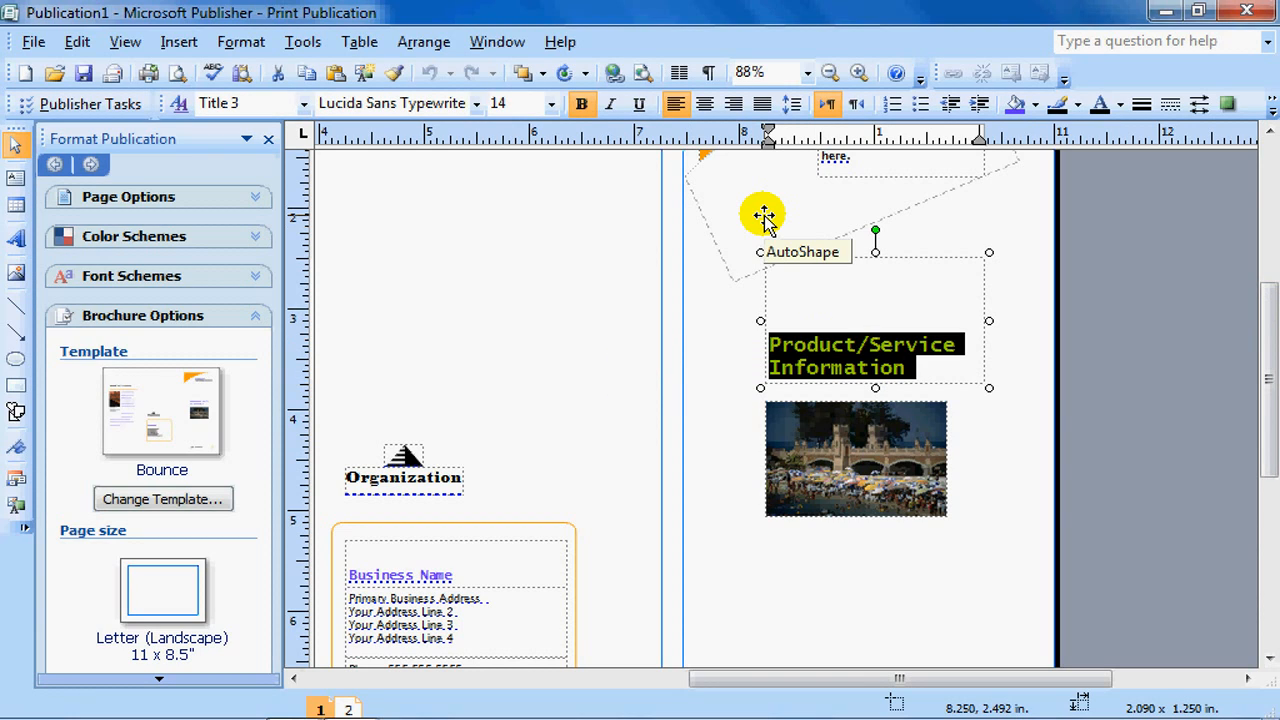
text(Selamat)
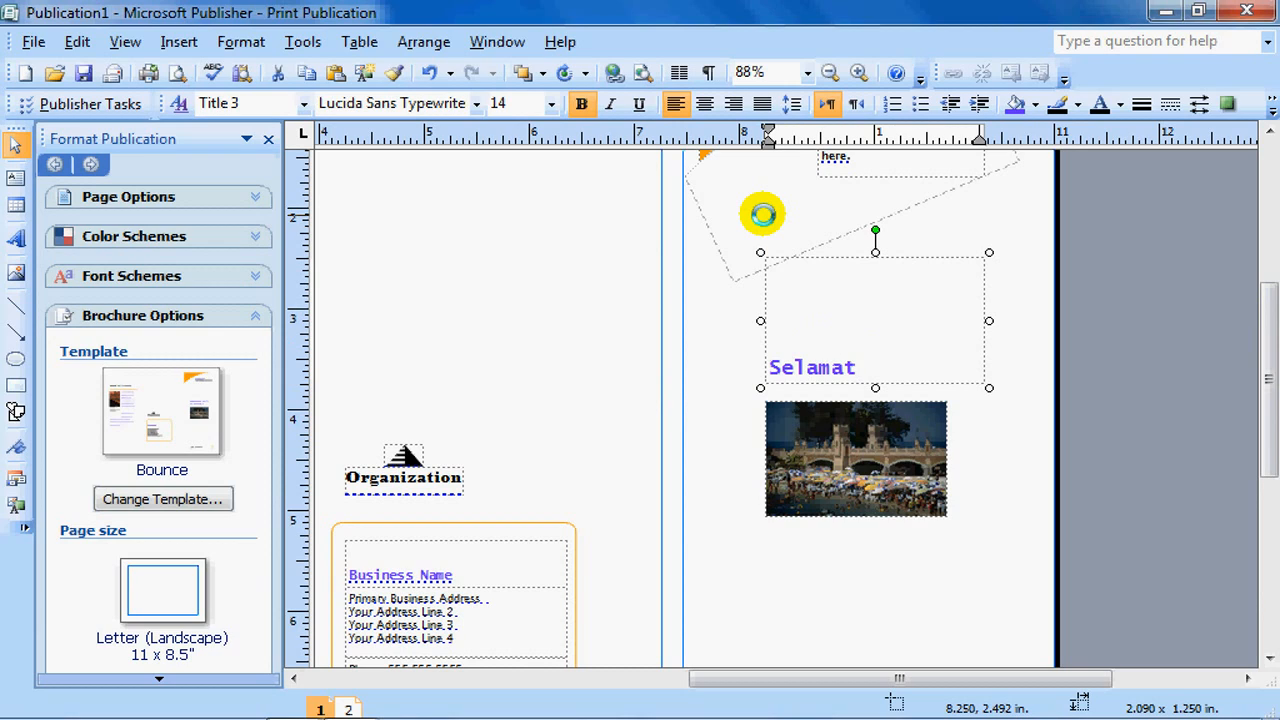
text(kan BUmi)
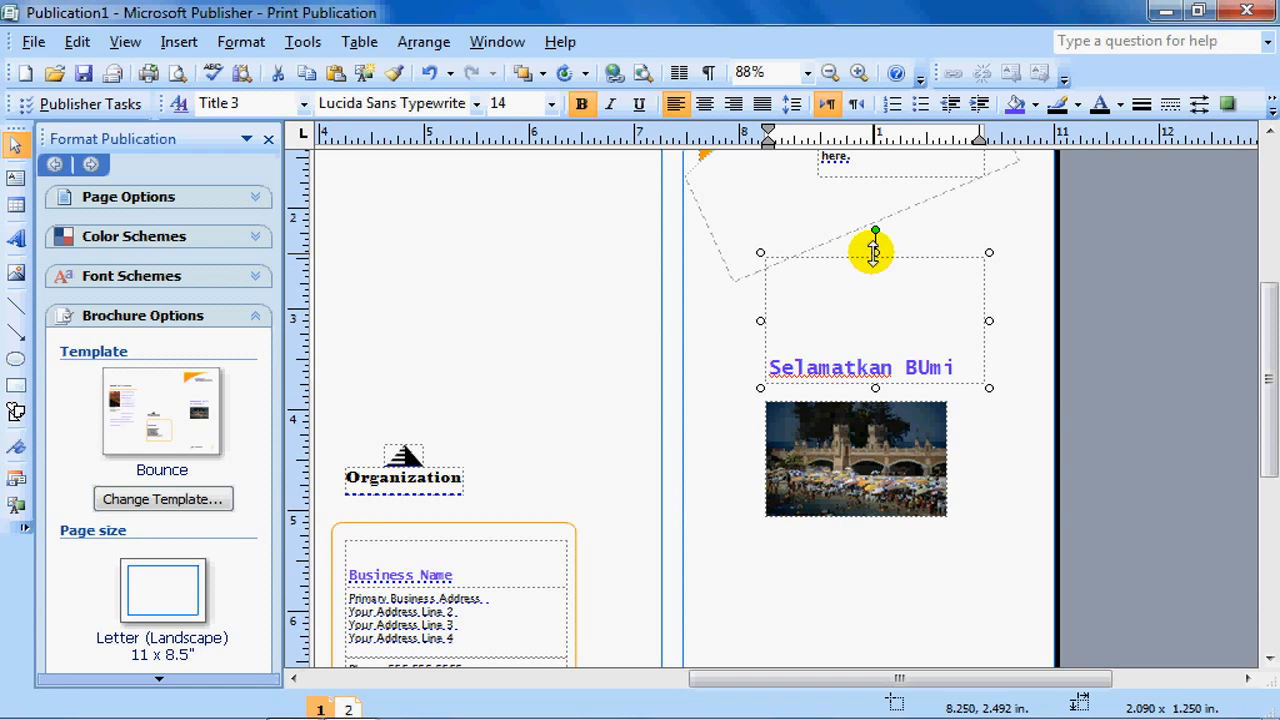
drag(875, 253, 880, 336)
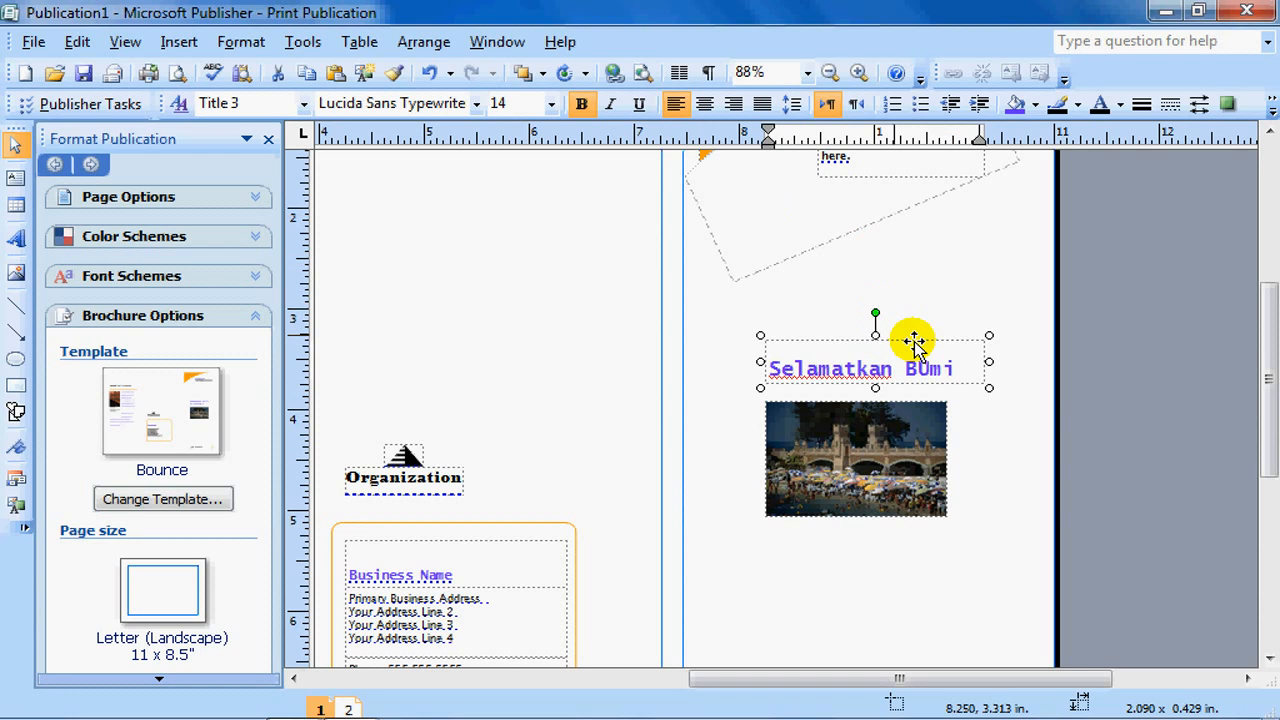
Set the whole "Selamatkan BUmi" heading to font size 18 and widen its text box so both words fit on one line.
click(551, 103)
click(500, 326)
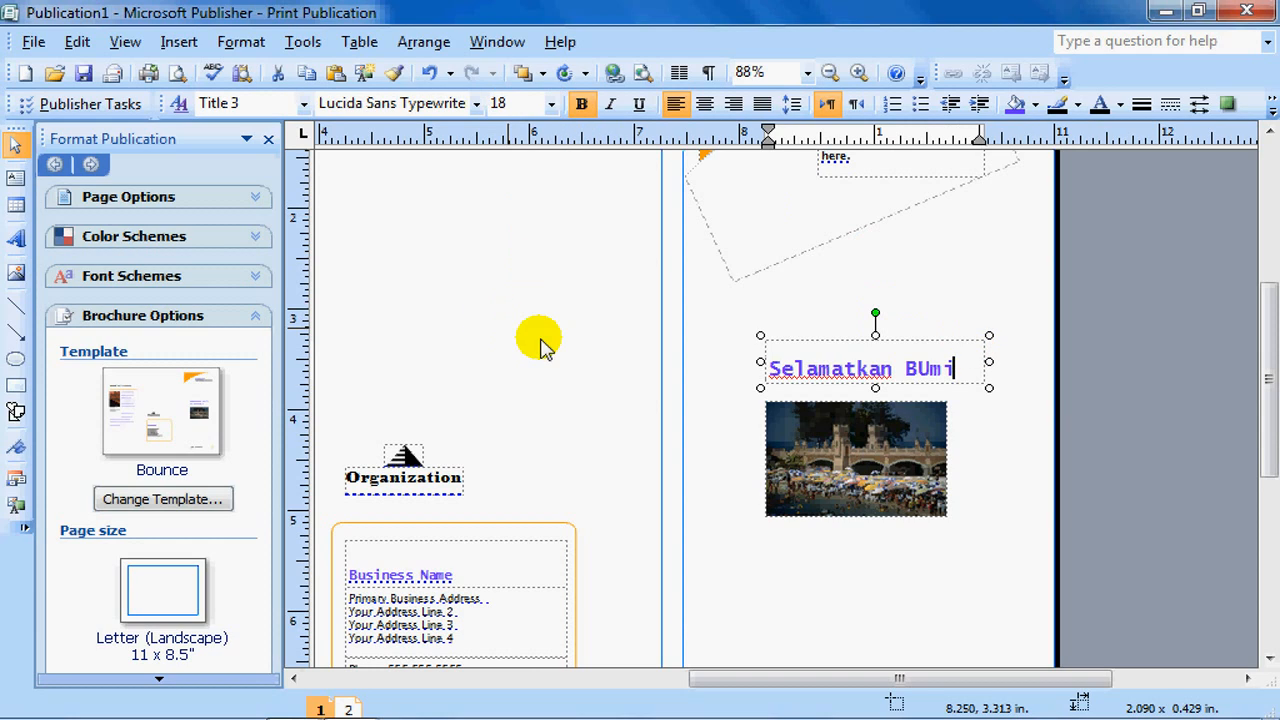
click(794, 337)
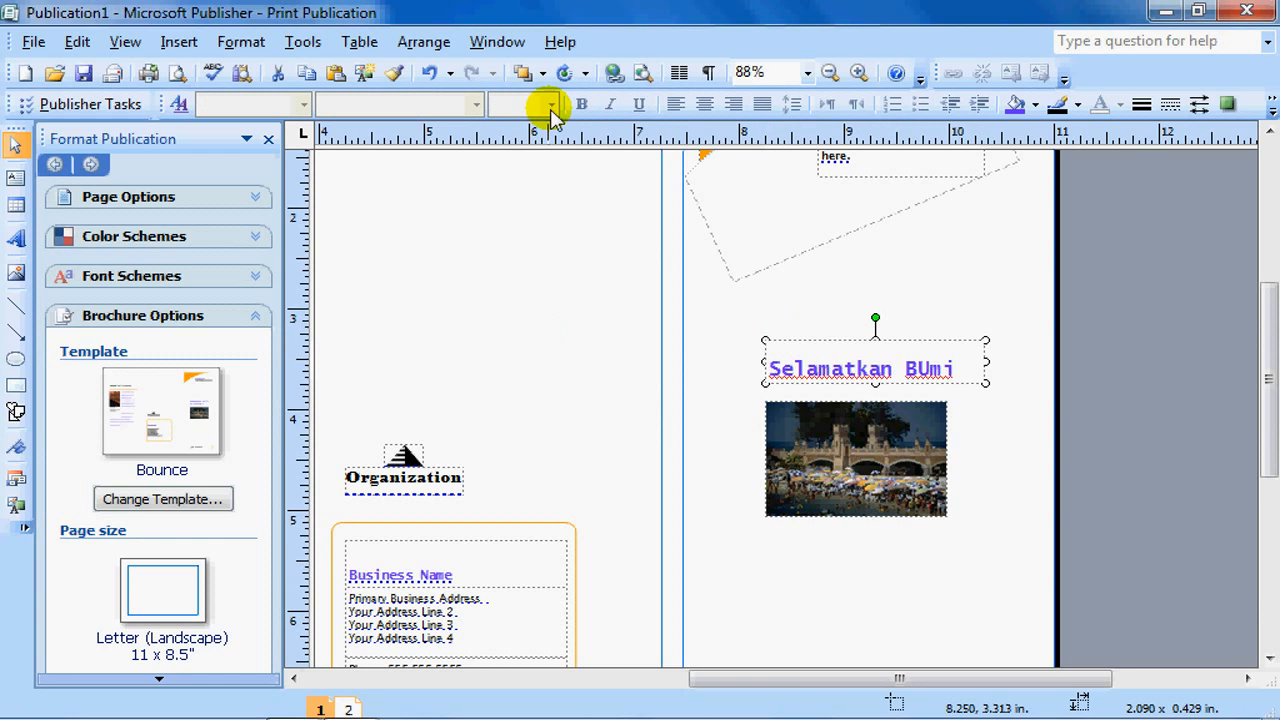
click(826, 349)
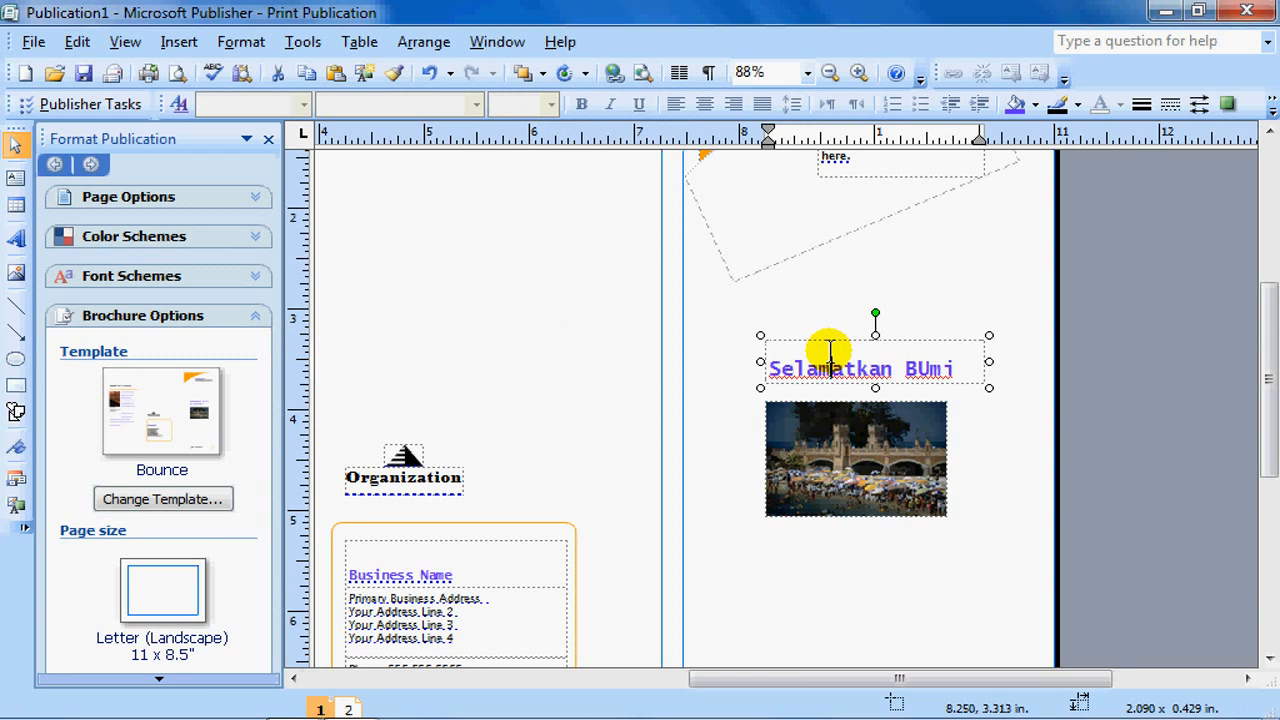
drag(963, 368, 723, 354)
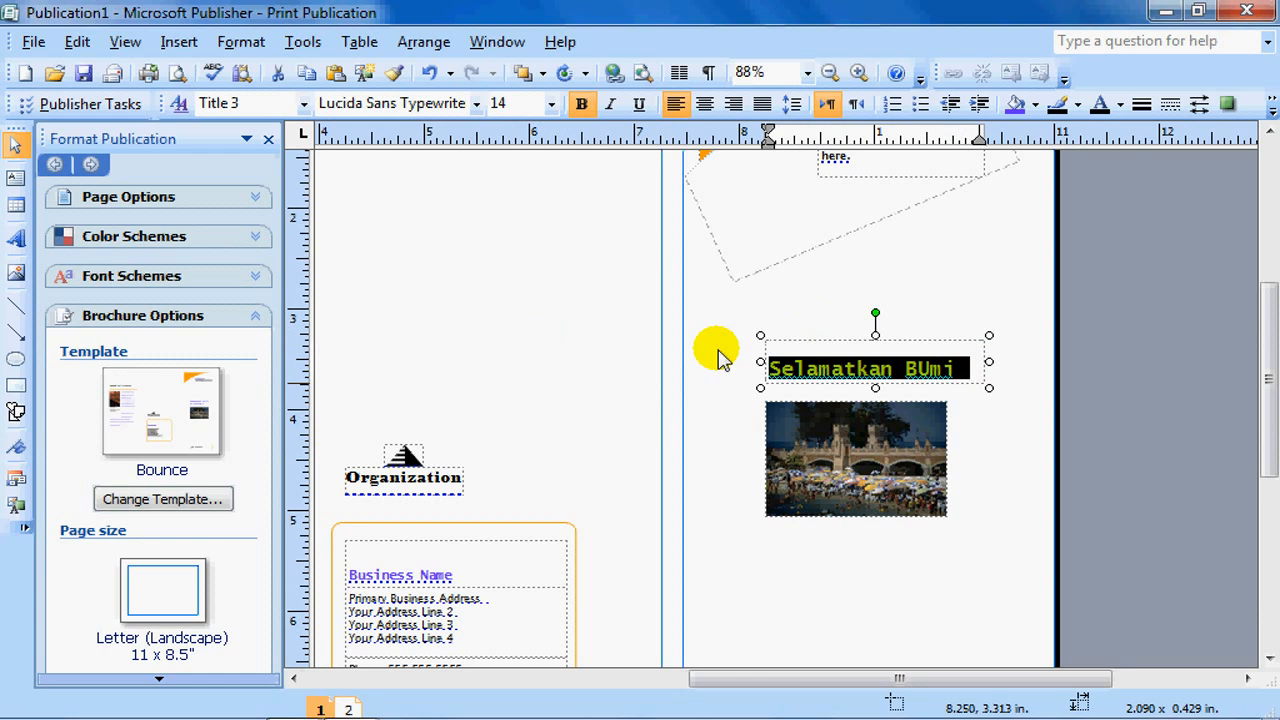
click(551, 105)
click(505, 327)
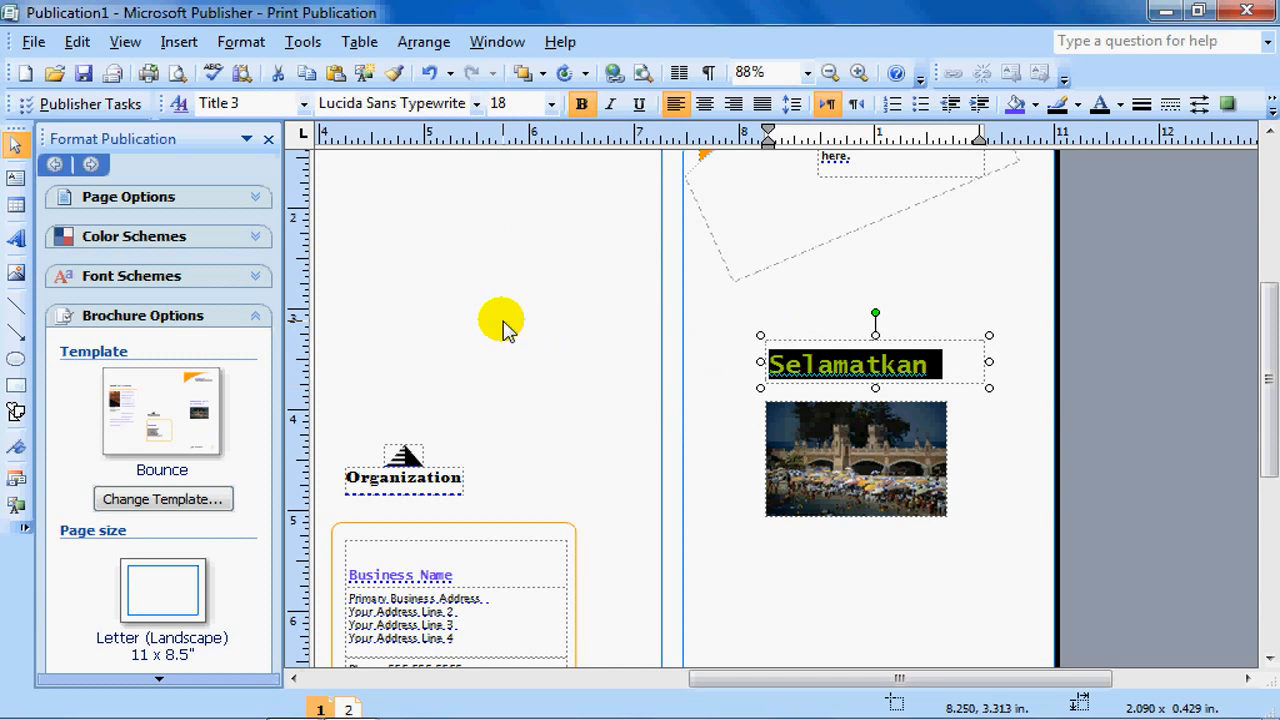
drag(988, 379, 1018, 362)
click(740, 320)
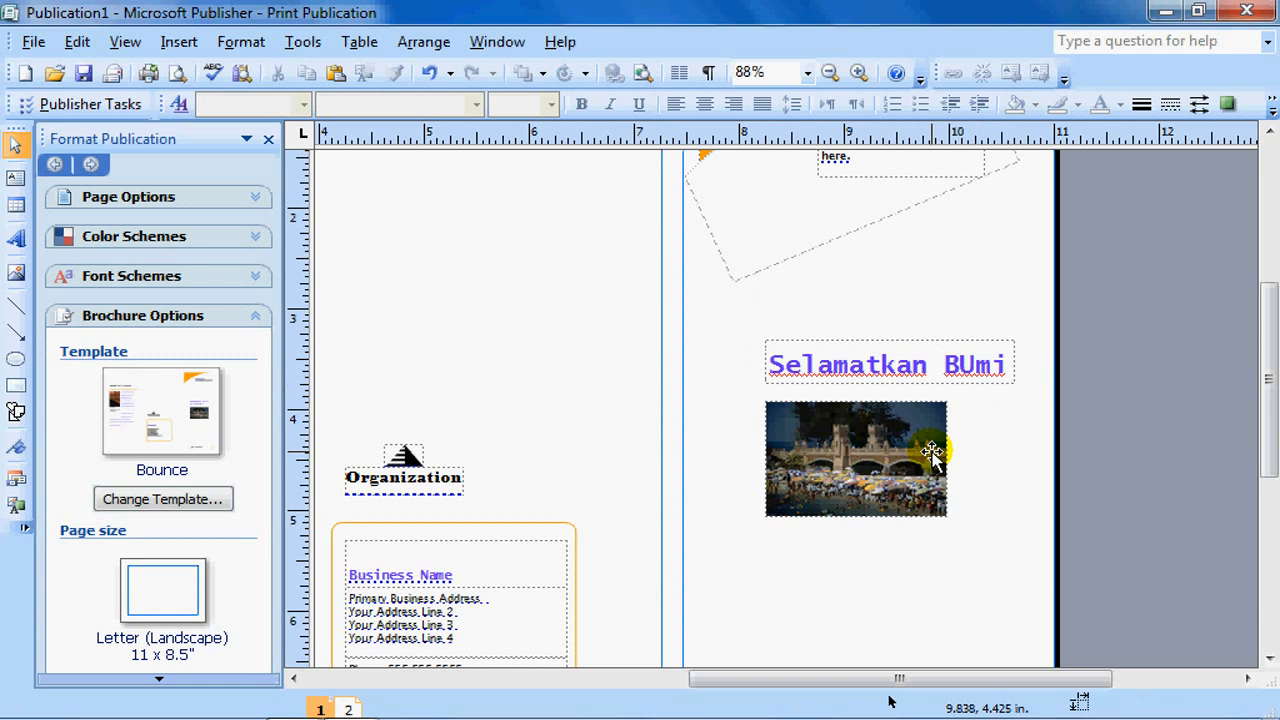
Replace the bridge picture below the front panel heading with 1bumi.jpg from the Pictures library.
drag(858, 490, 849, 481)
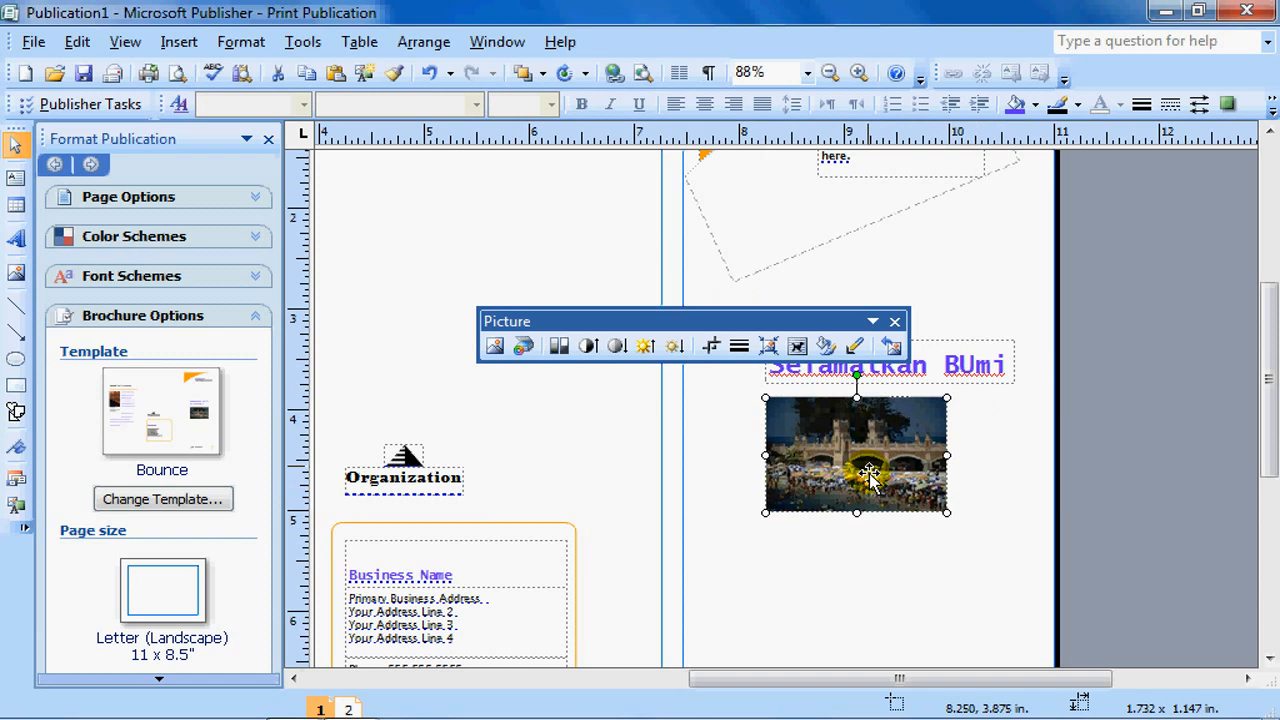
click(495, 347)
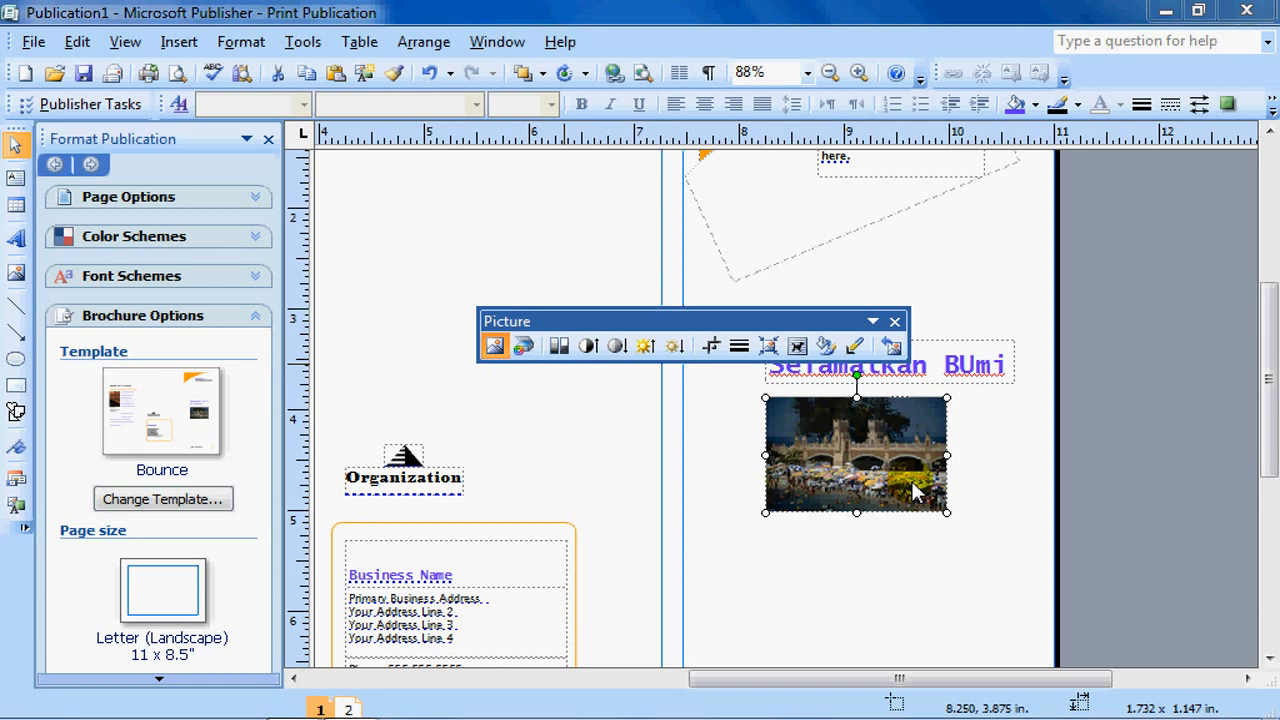
click(724, 330)
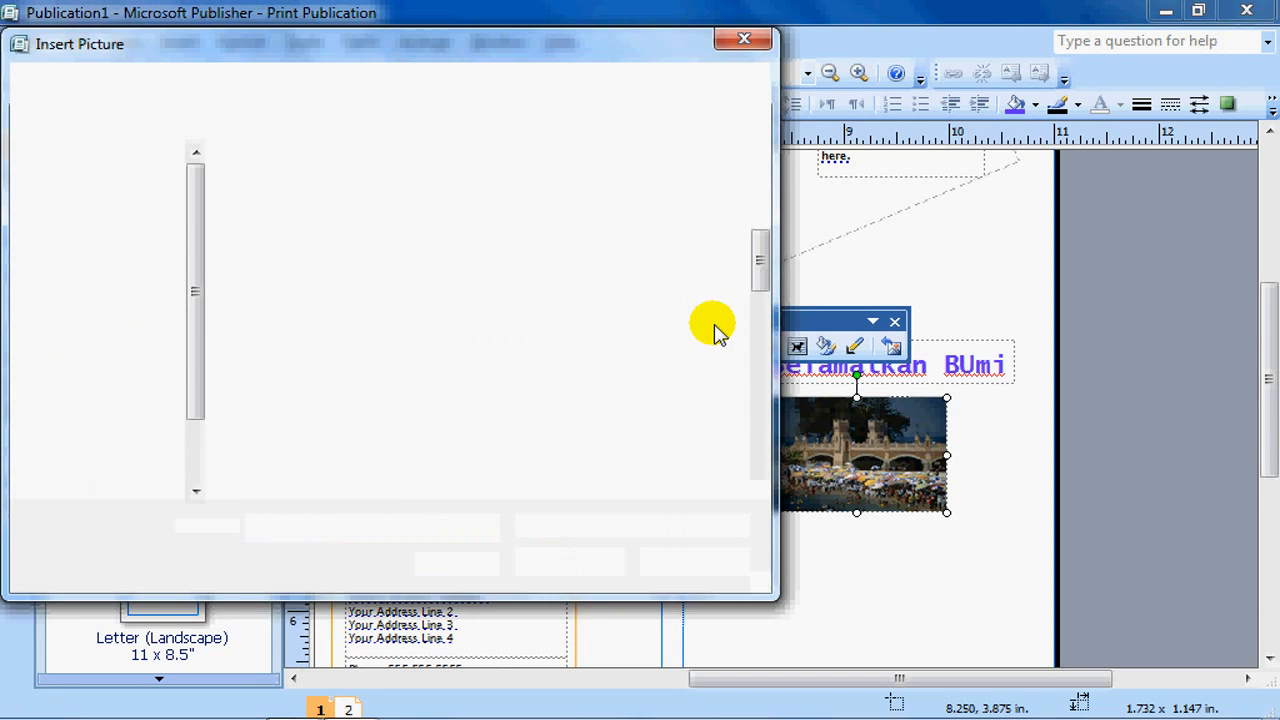
click(491, 283)
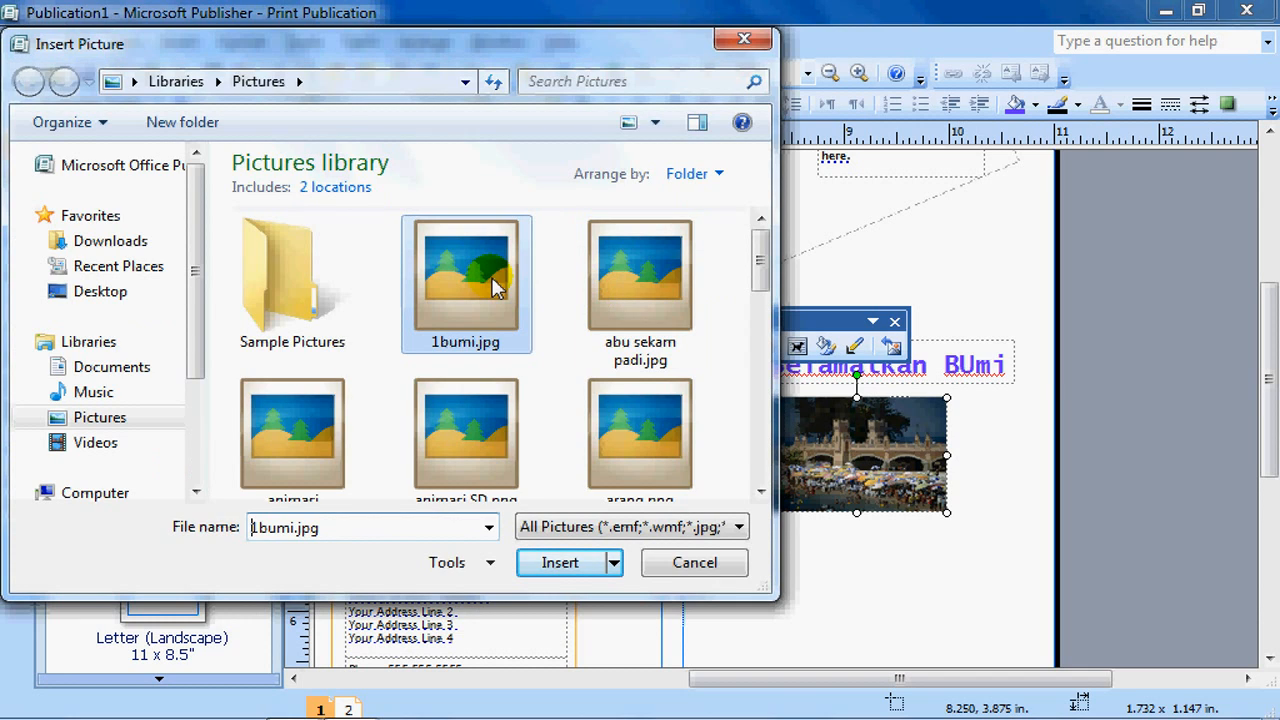
click(563, 566)
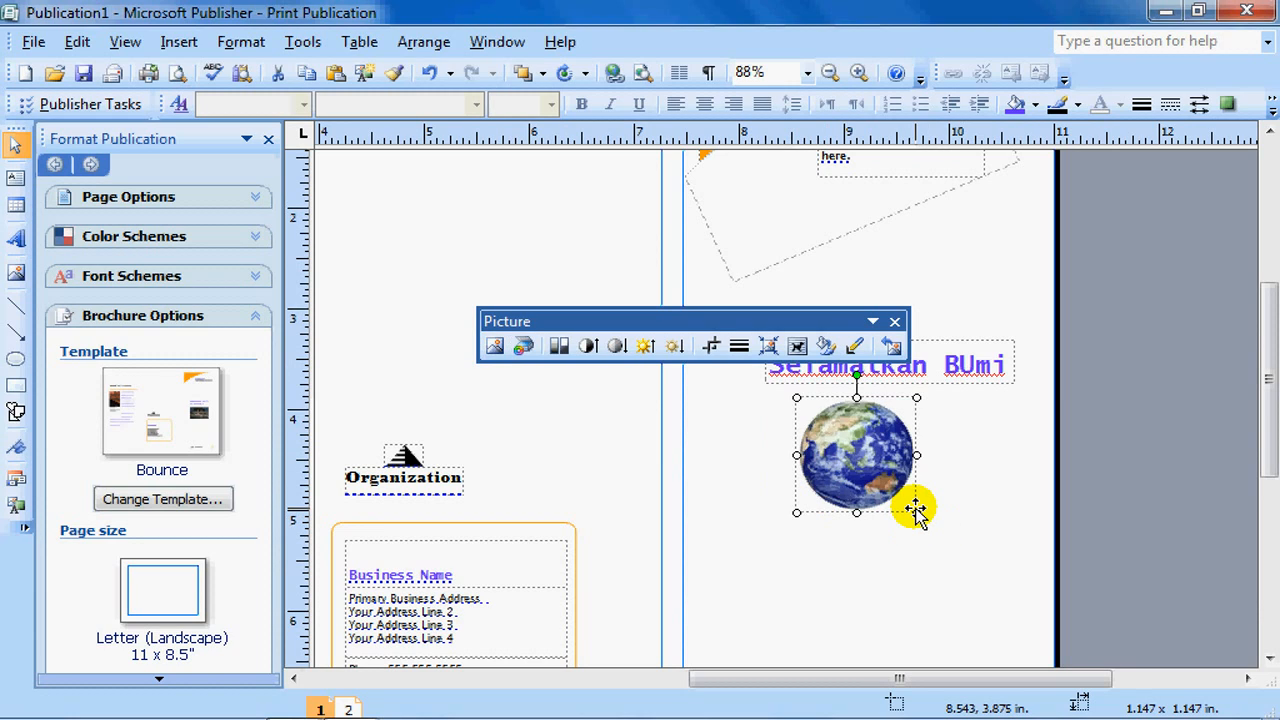
Enlarge the globe picture to about 2.19 x 1.88 in and shift it sideways to sit beneath the heading.
drag(915, 509, 1027, 586)
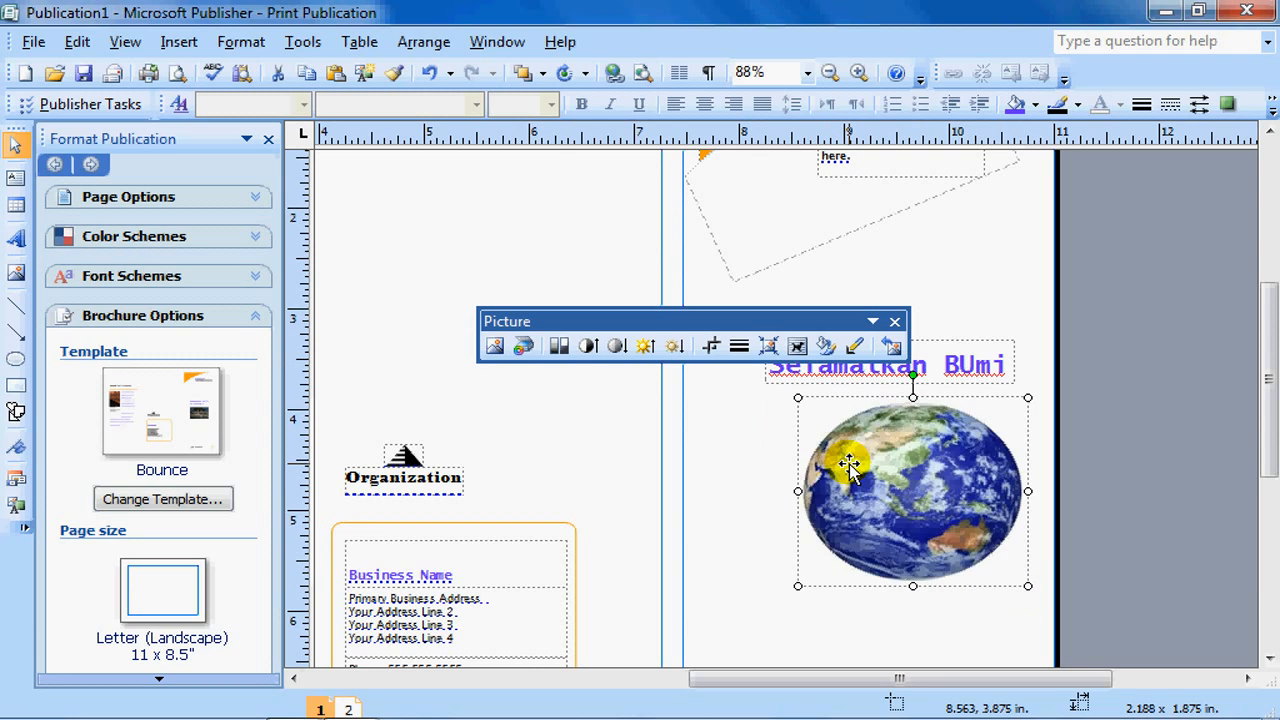
drag(905, 487, 860, 487)
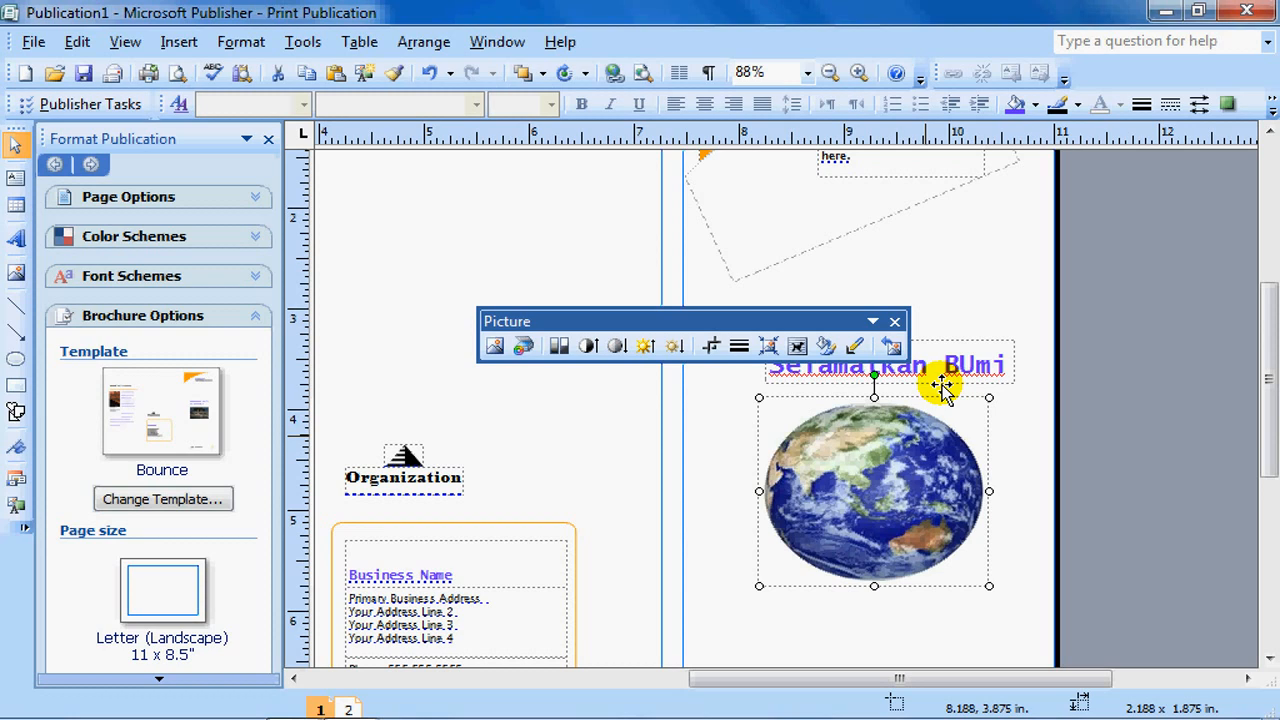
click(873, 322)
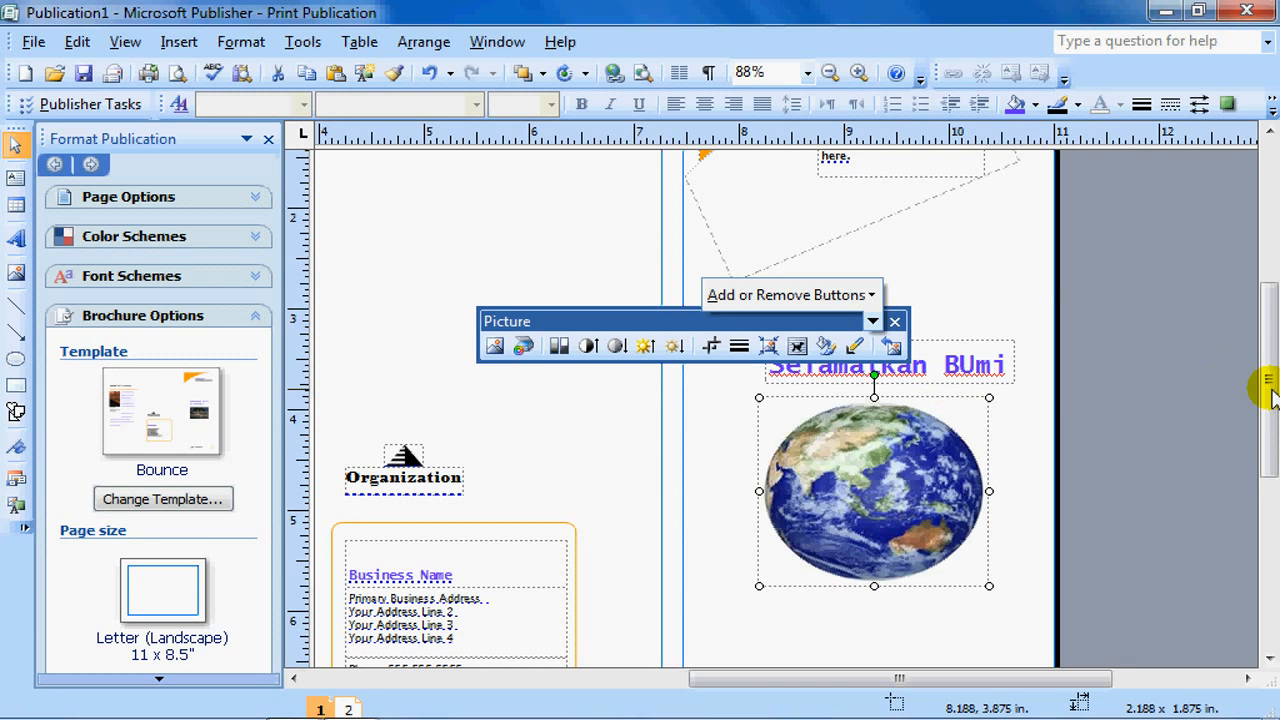
Replace the Business Name placeholder at the top of the front panel with "BUMI INDAH".
drag(1257, 386, 1268, 290)
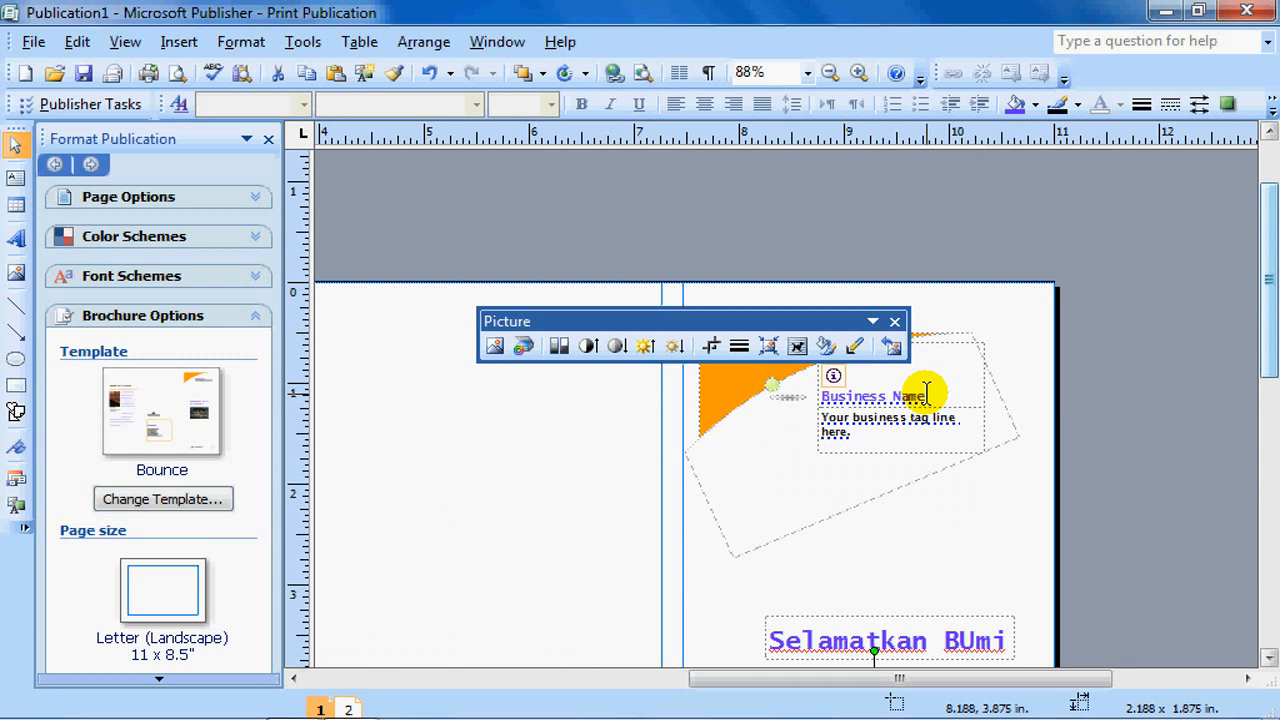
click(871, 392)
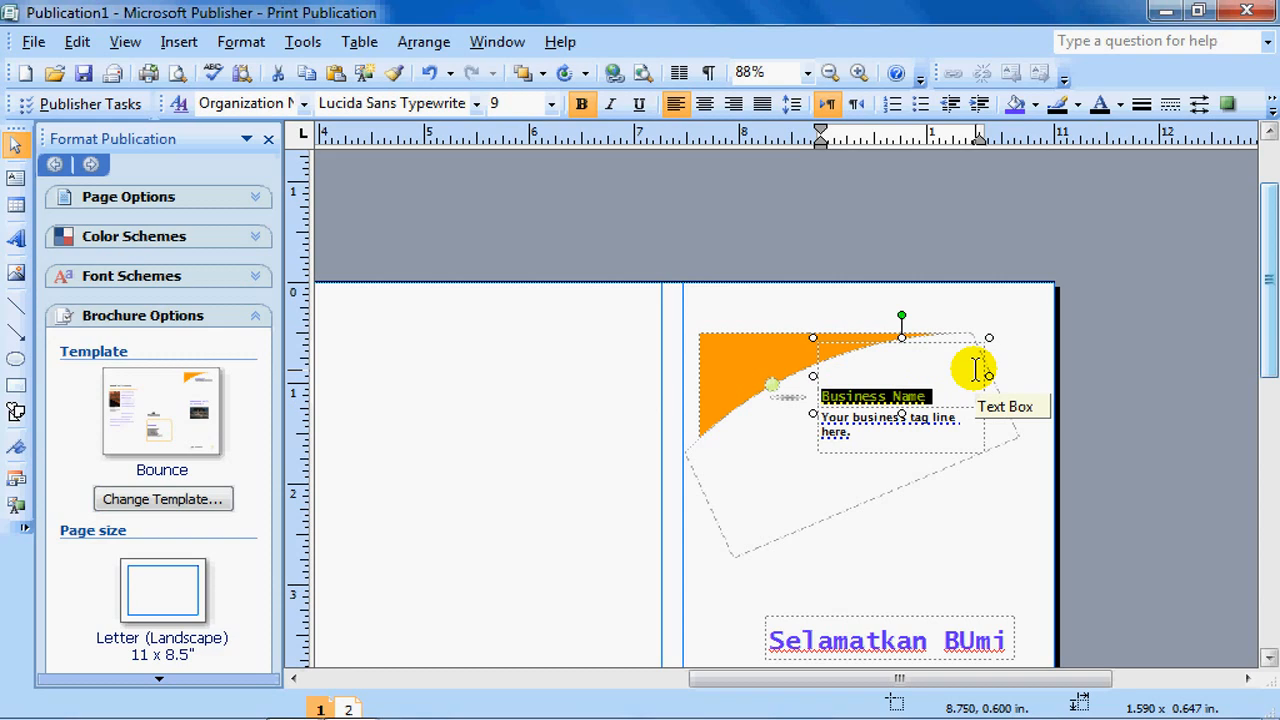
text(BUmi)
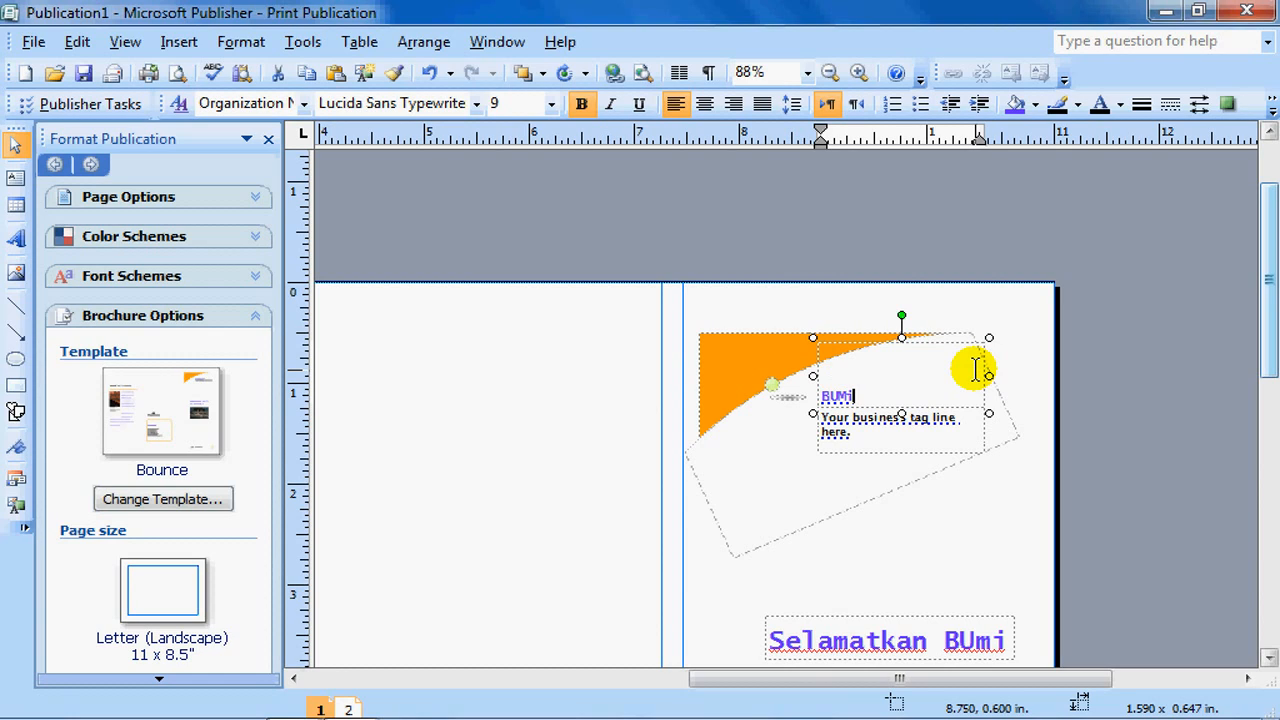
key(shift+Home)
text(BUMI INDAH)
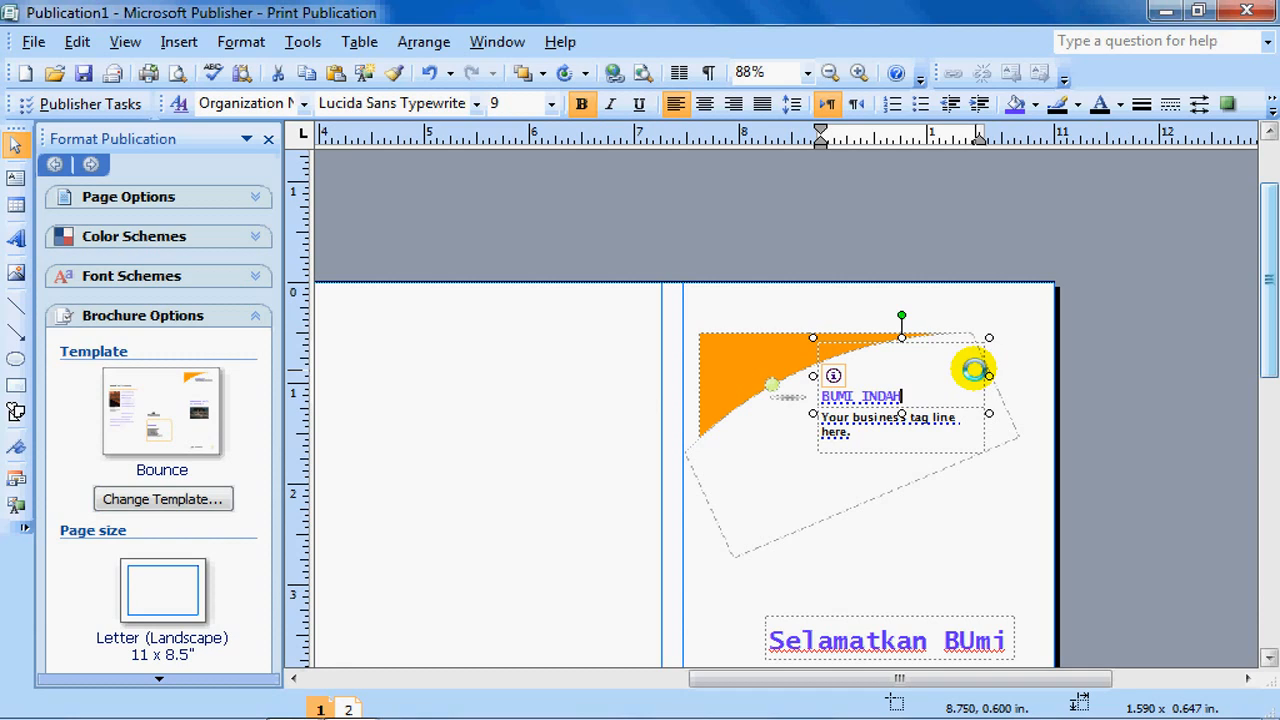
Replace the business tag line placeholder under the business name with "Selamatkan Bumi".
drag(863, 425, 834, 421)
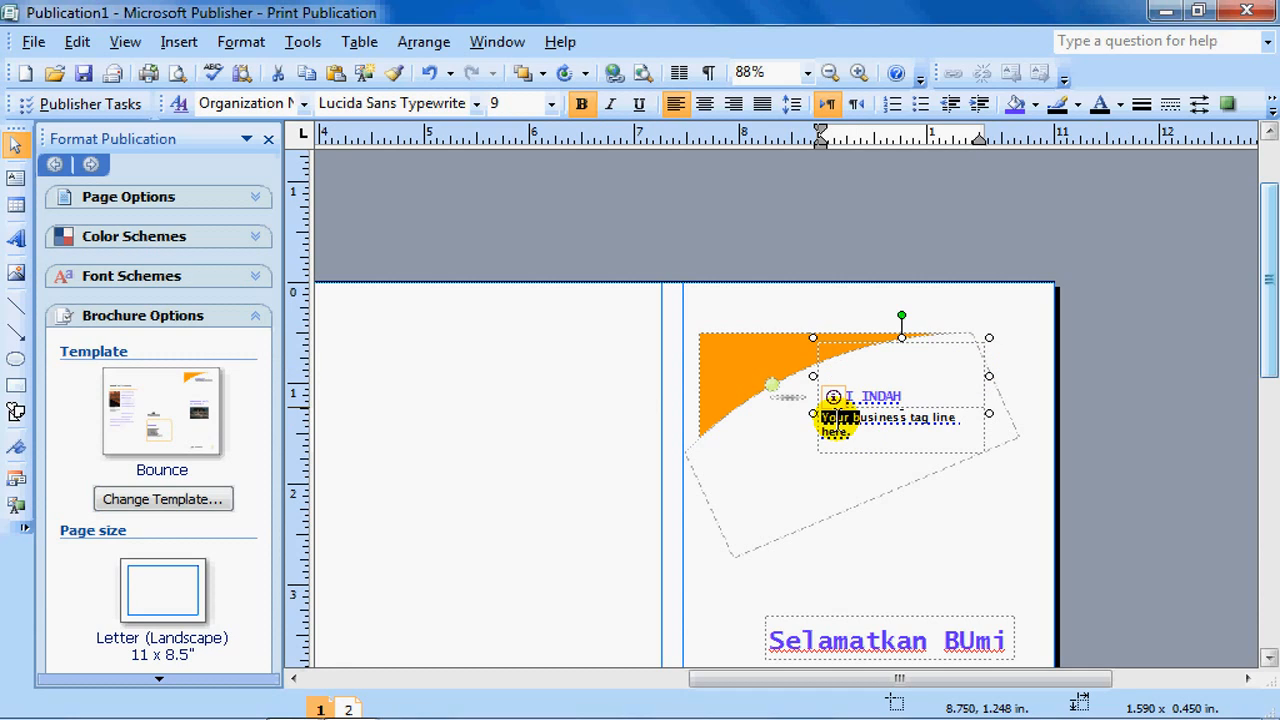
triple_click(826, 424)
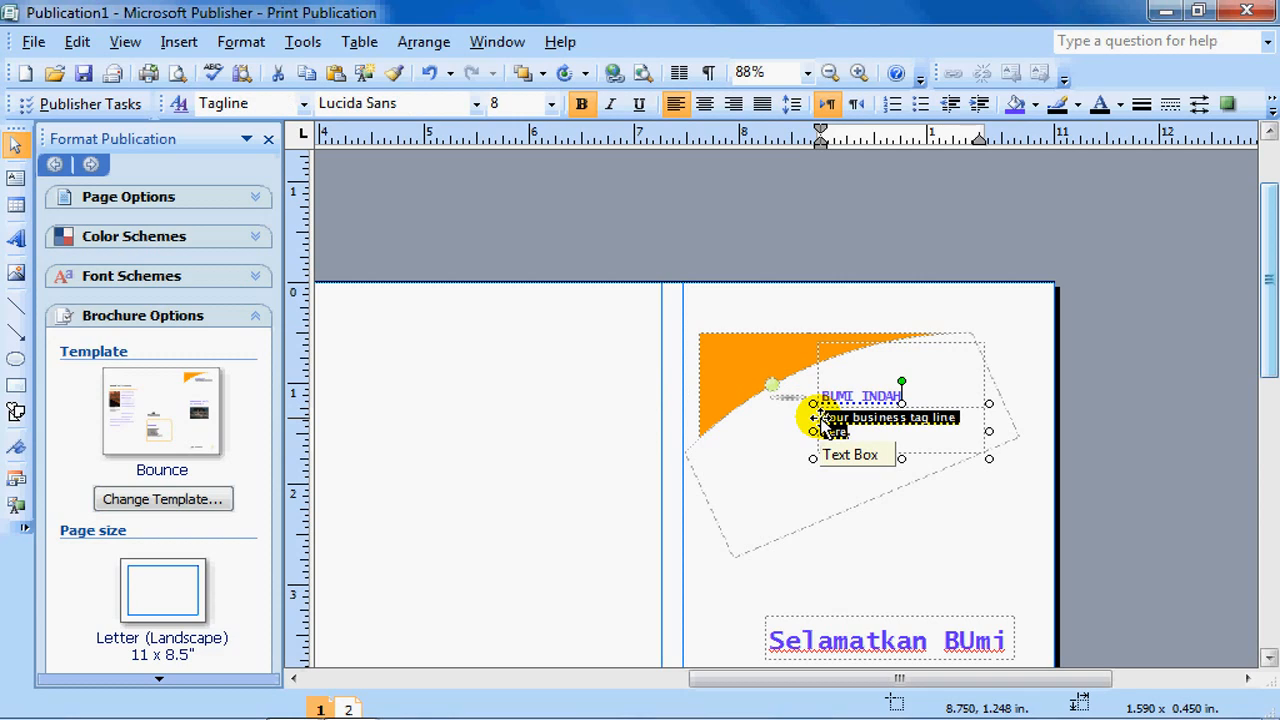
text(Selama)
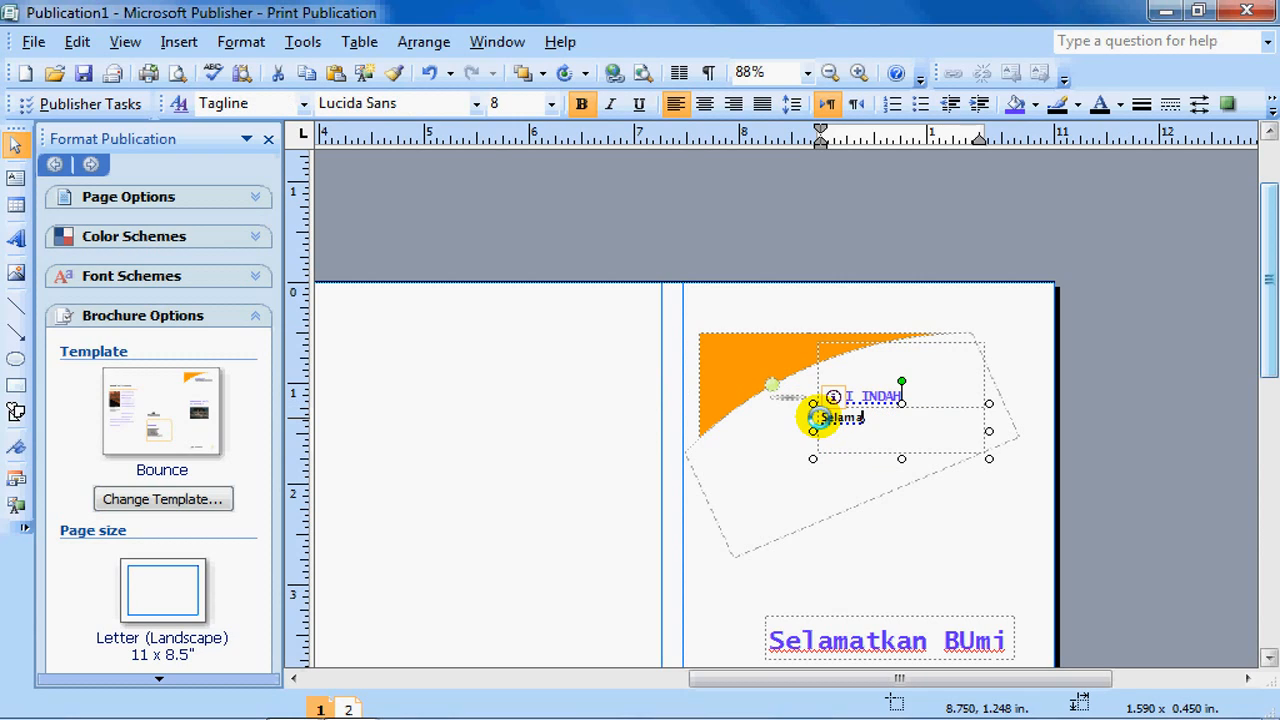
text(tkan Bumi)
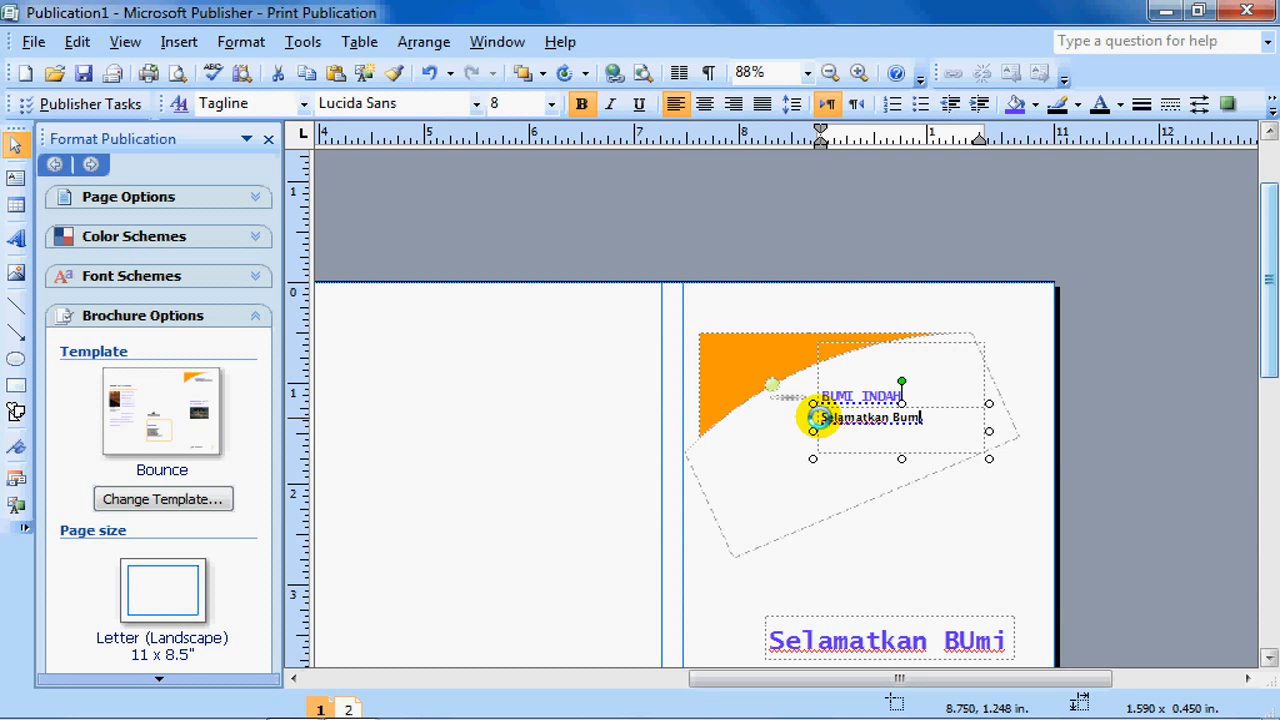
End the "Selamatkan Bumi" tag line on the front panel with a period.
text(.)
Replace the Organization text under the logo on the middle panel with "BUMI INDAH".
drag(1262, 309, 1271, 414)
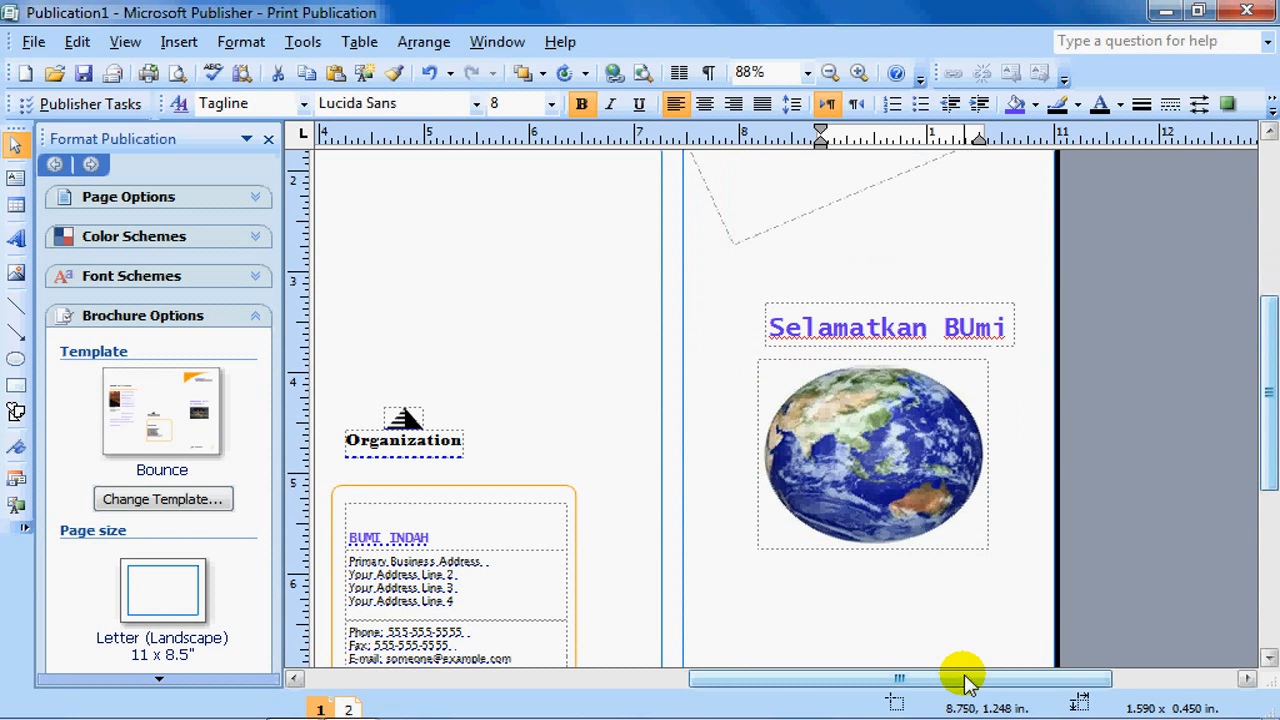
drag(966, 677, 770, 679)
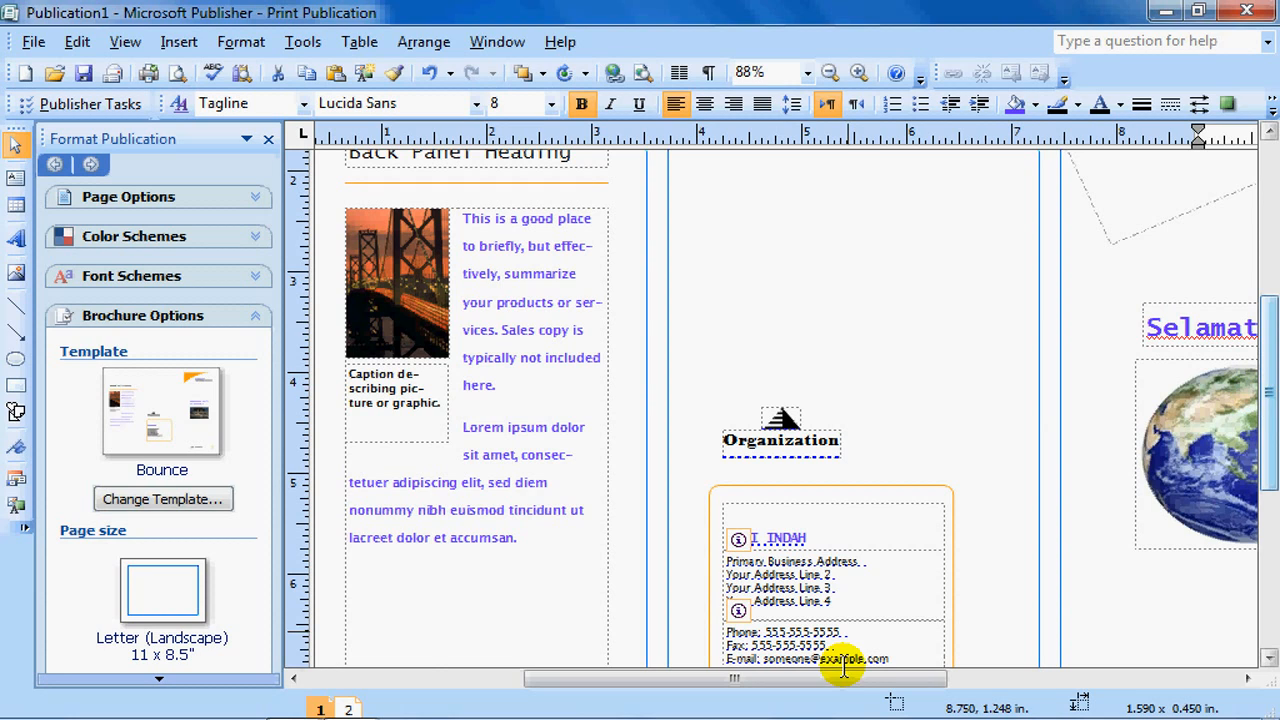
drag(860, 683, 964, 683)
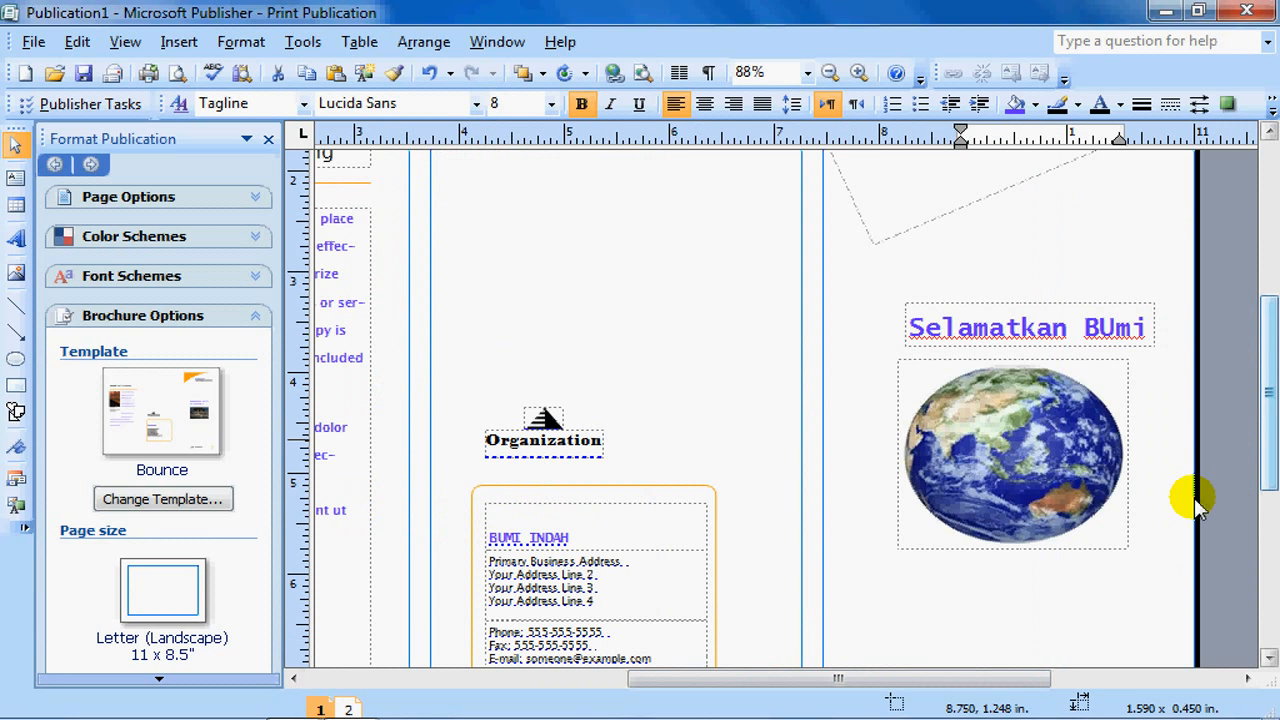
drag(948, 684, 833, 684)
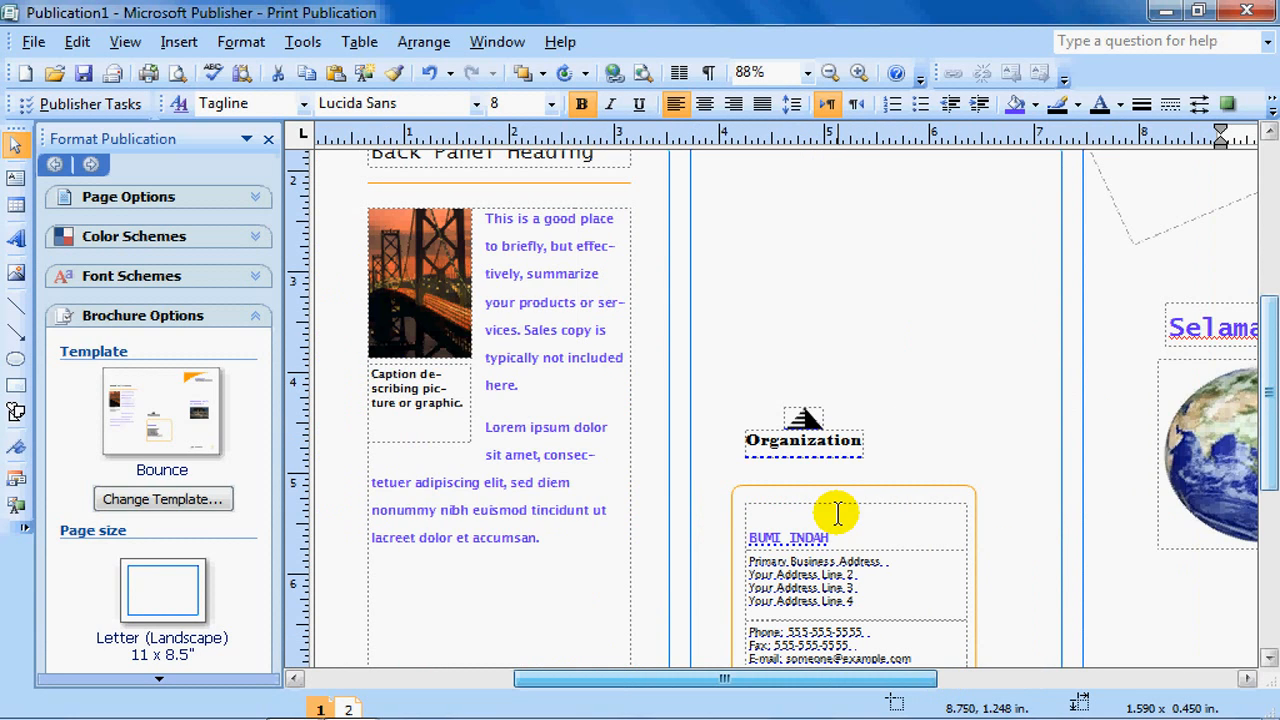
mouse_move(1268, 412)
mouse_down()
mouse_move(1268, 394)
mouse_move(1268, 466)
mouse_move(1268, 432)
mouse_up()
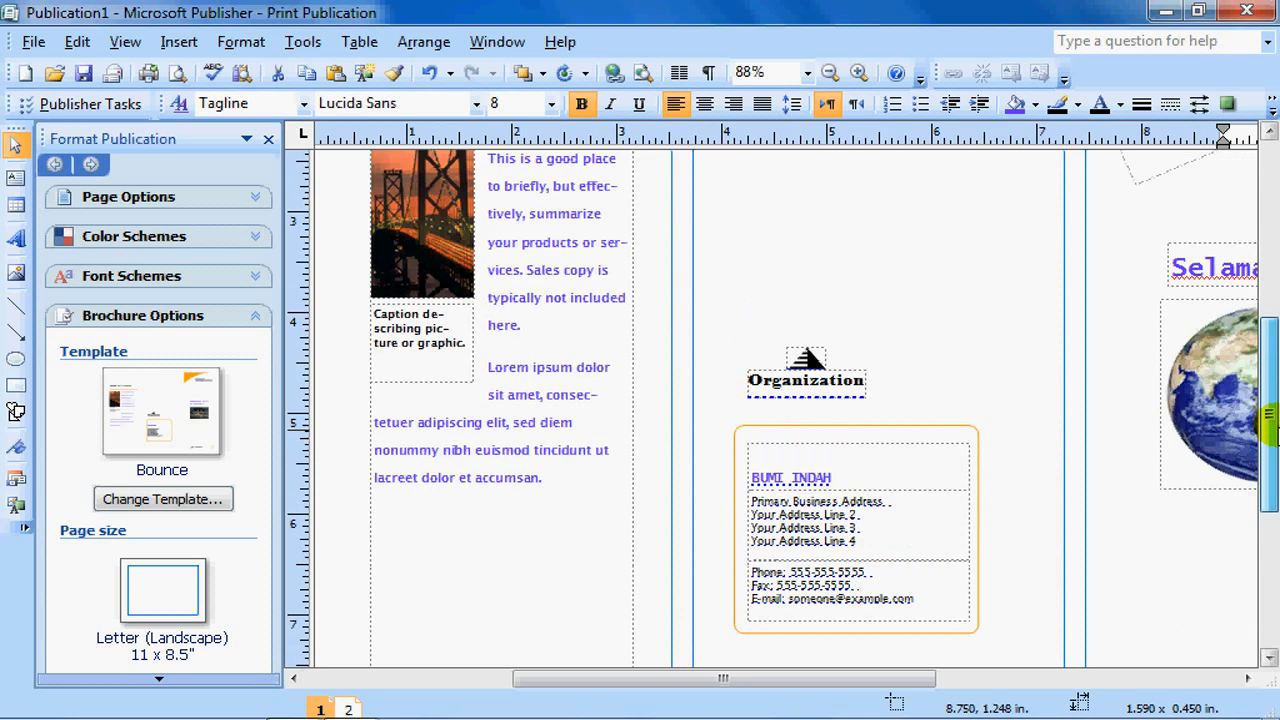
click(591, 454)
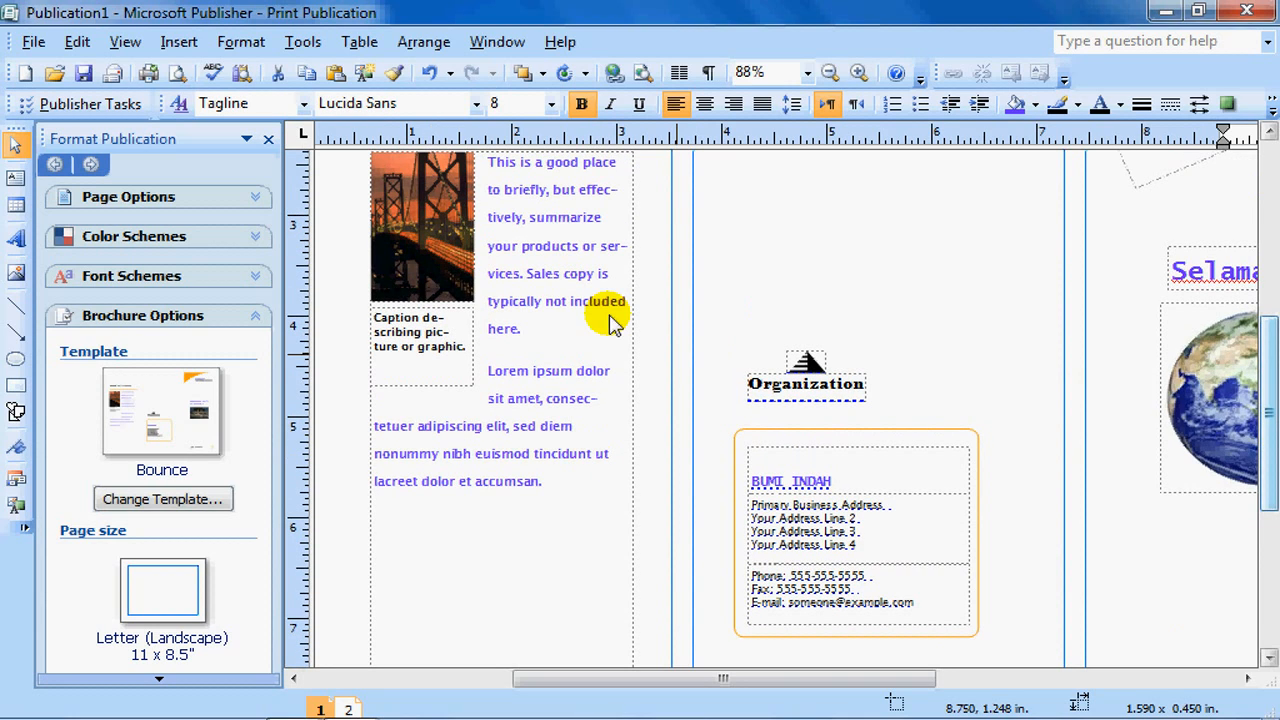
drag(797, 684, 829, 684)
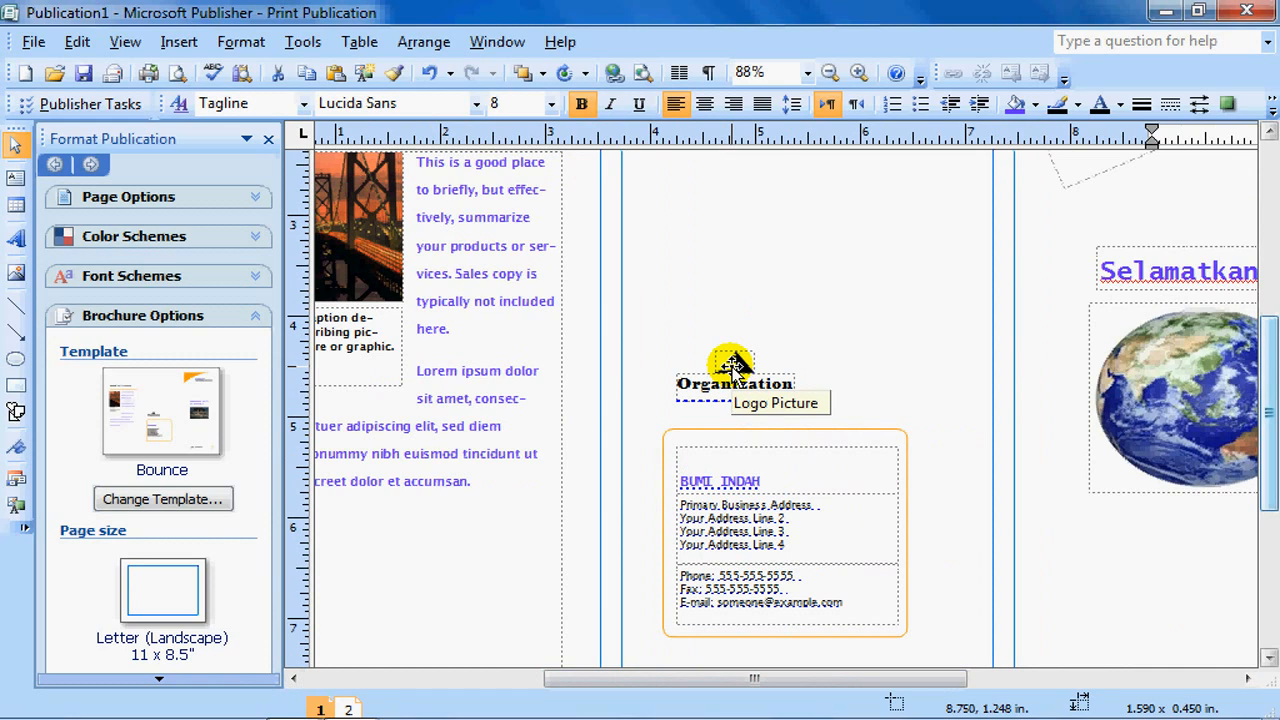
click(733, 362)
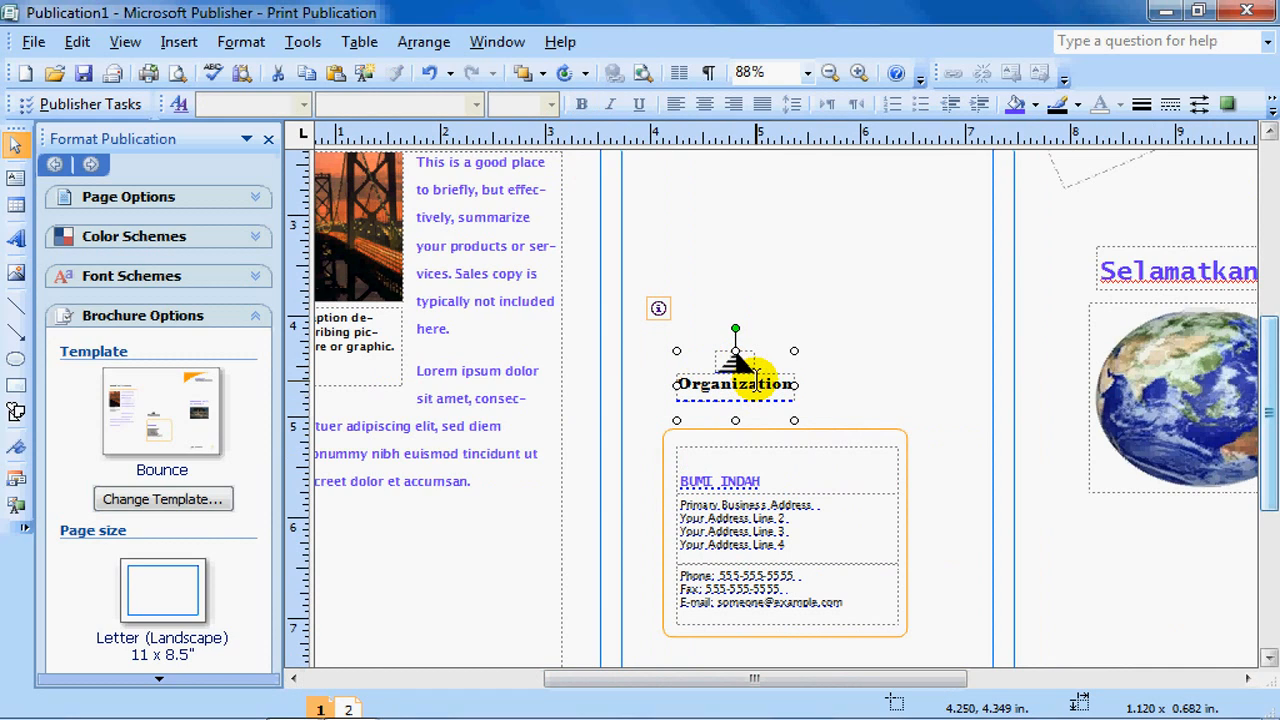
double_click(748, 372)
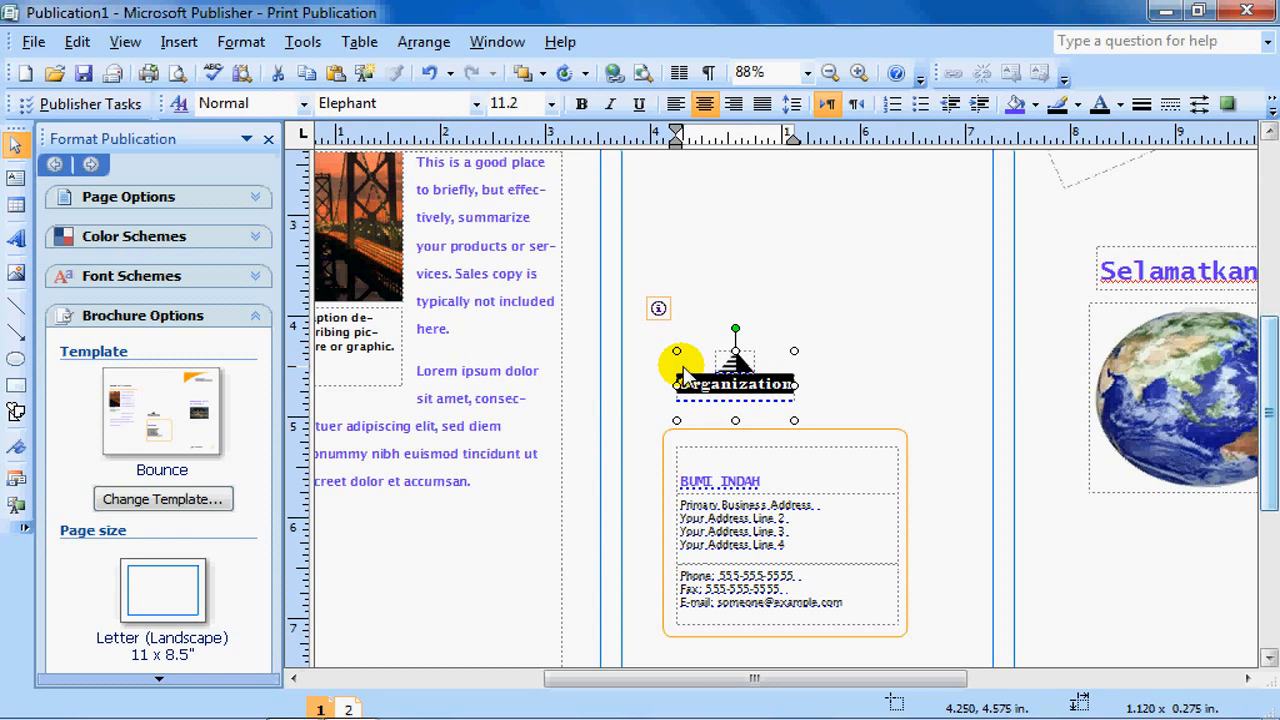
text(BUMI)
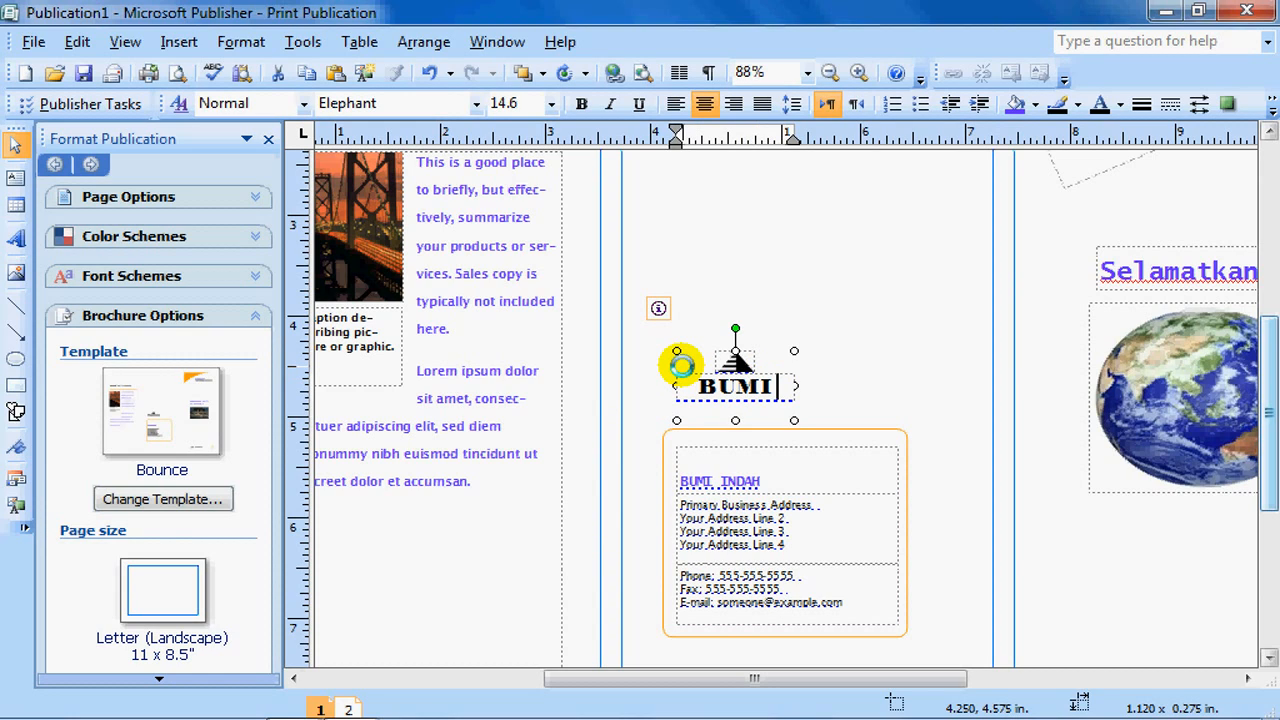
text( INDAH)
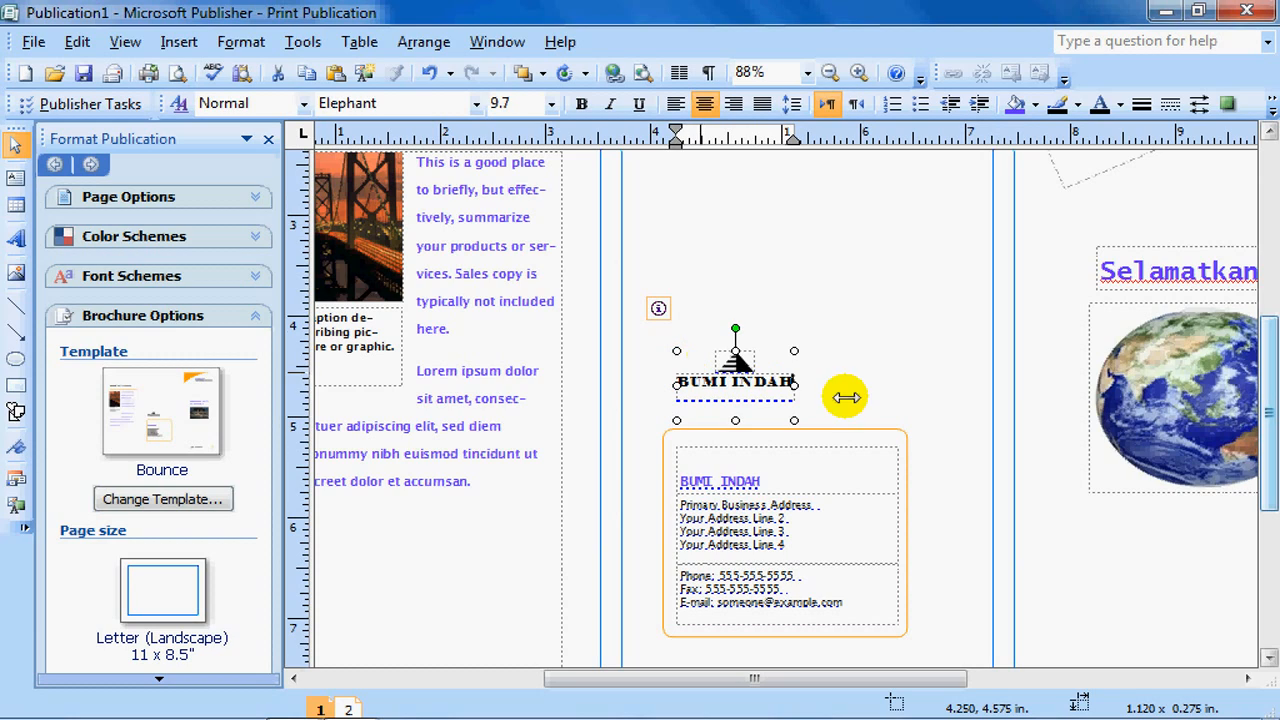
click(735, 362)
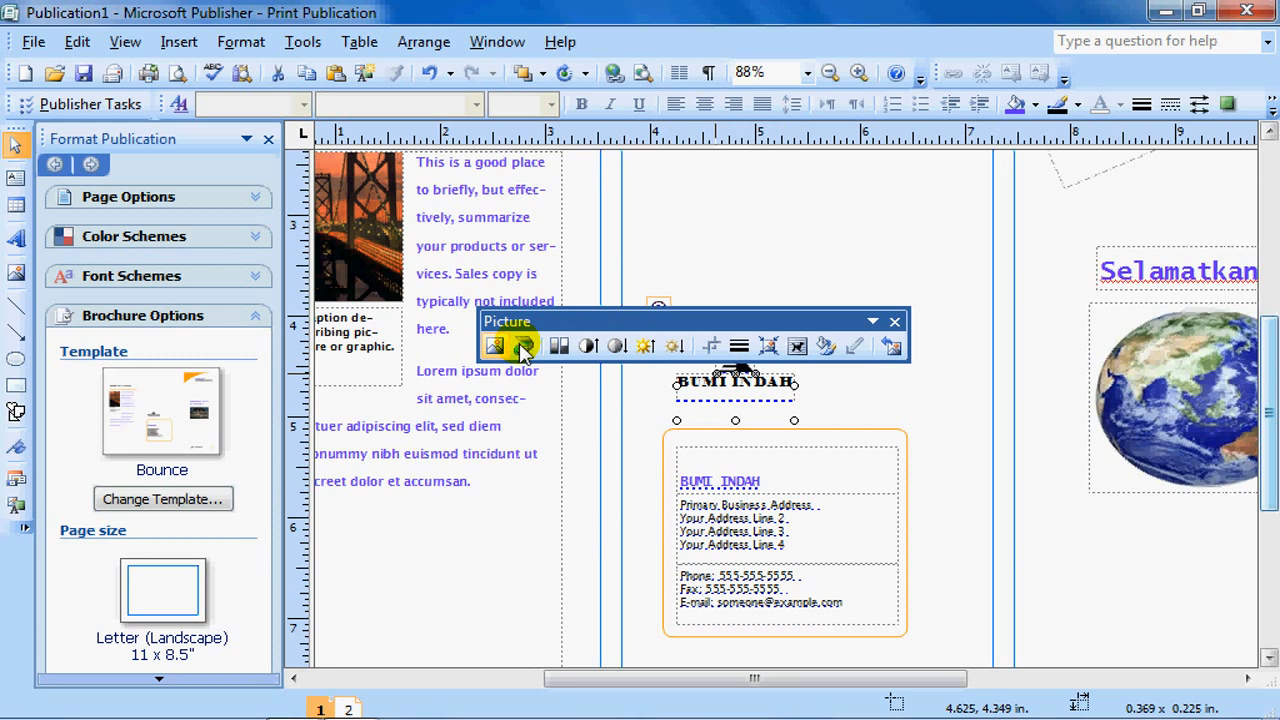
click(814, 412)
click(766, 487)
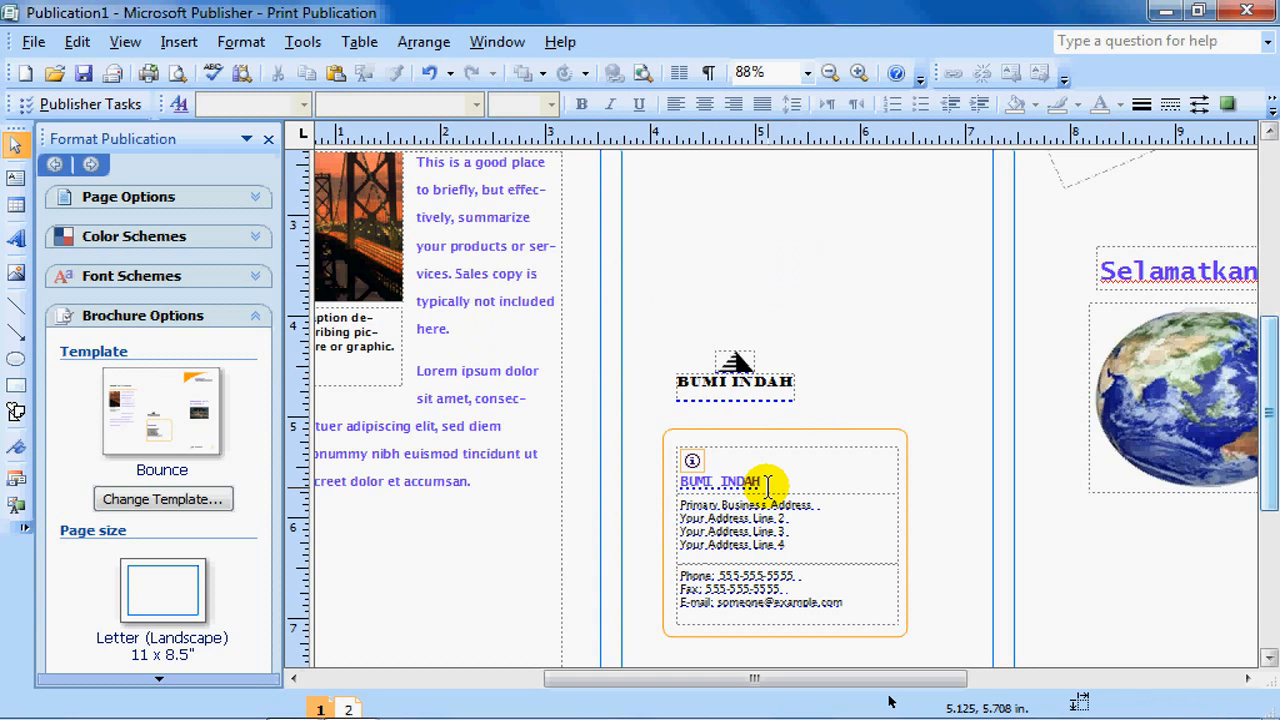
Replace the placeholder phone number in the middle panel's contact box with the business phone number.
click(780, 528)
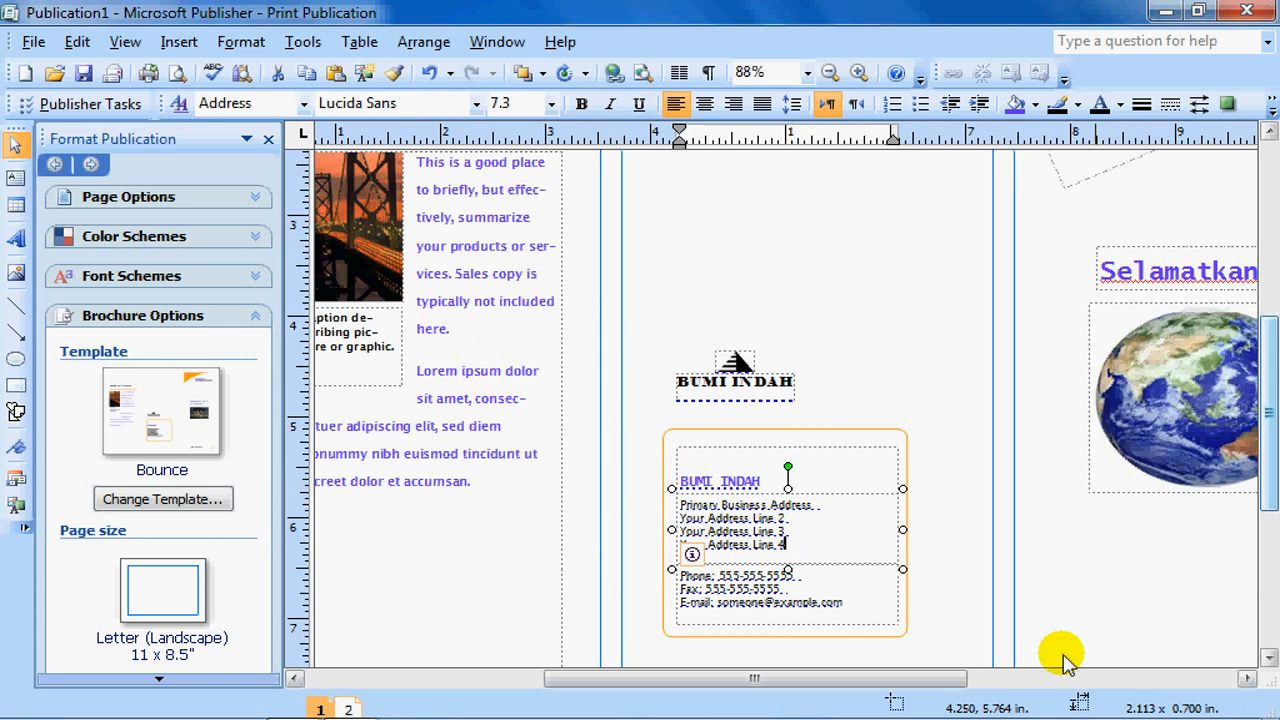
scroll(825, 533, up, 3)
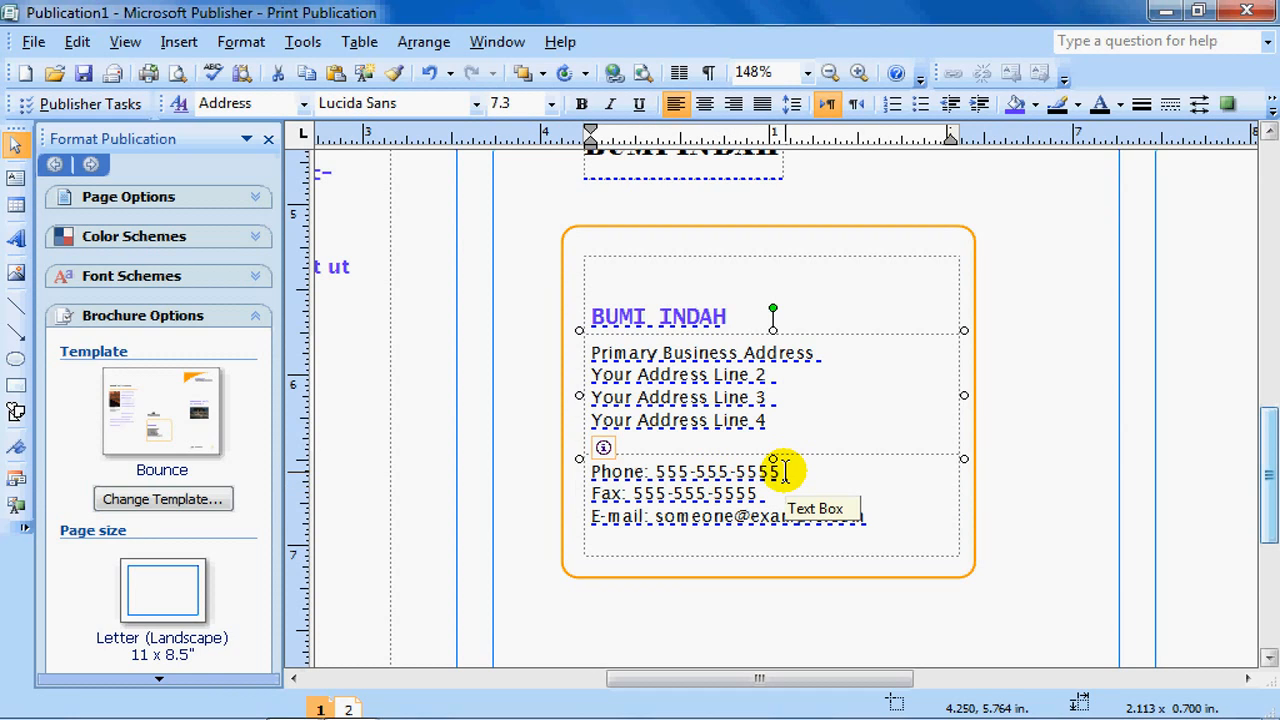
drag(785, 472, 655, 470)
text(0)
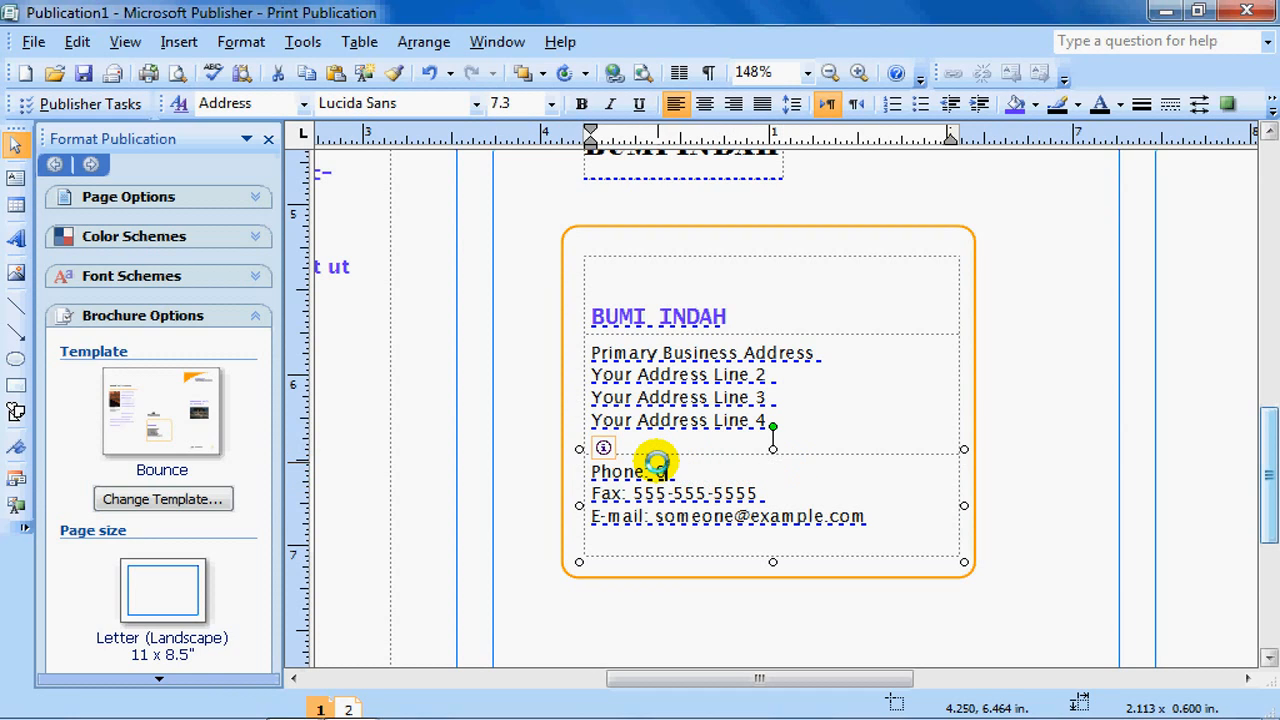
text(83131xxx)
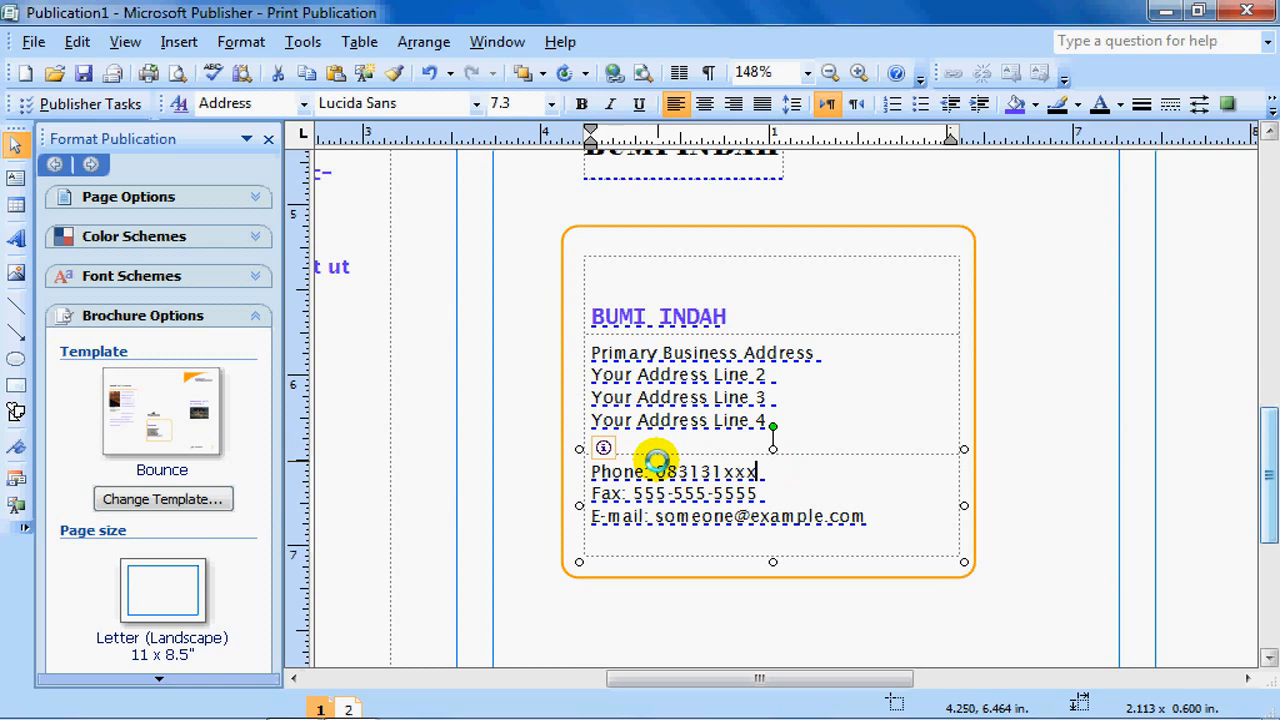
Replace the second address line in the contact box with the business's street address.
double_click(761, 374)
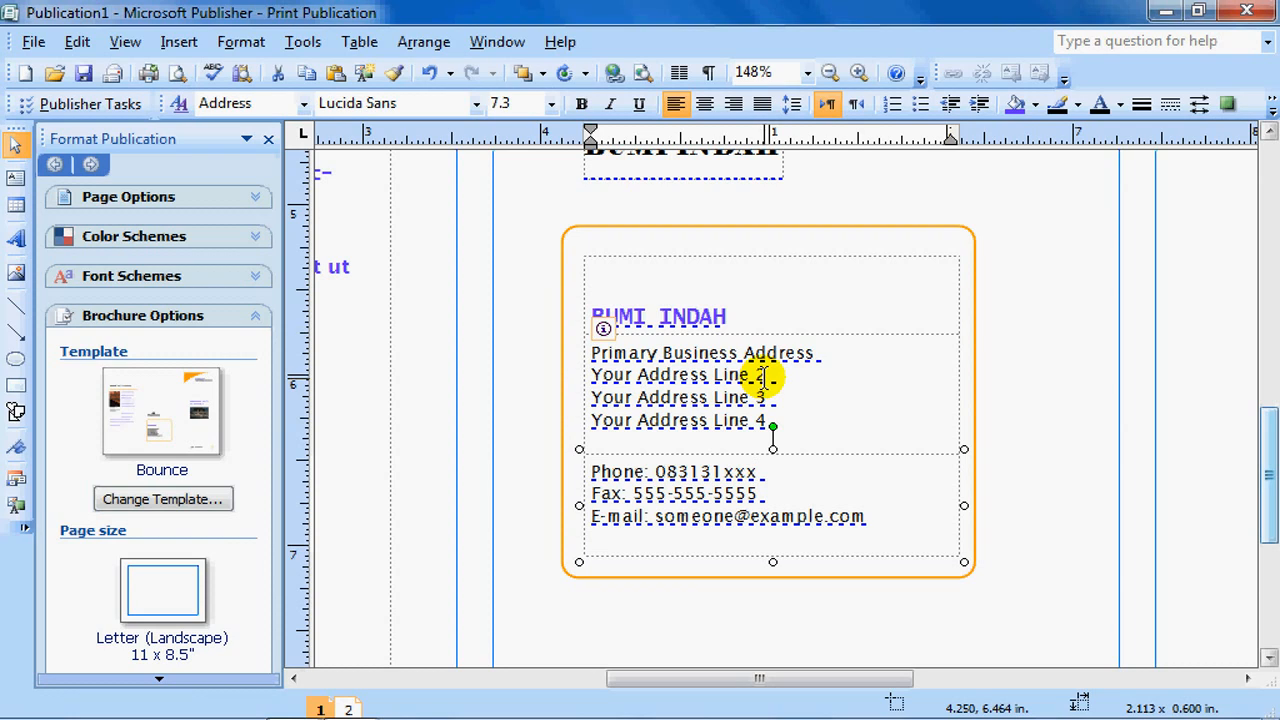
drag(666, 374, 592, 374)
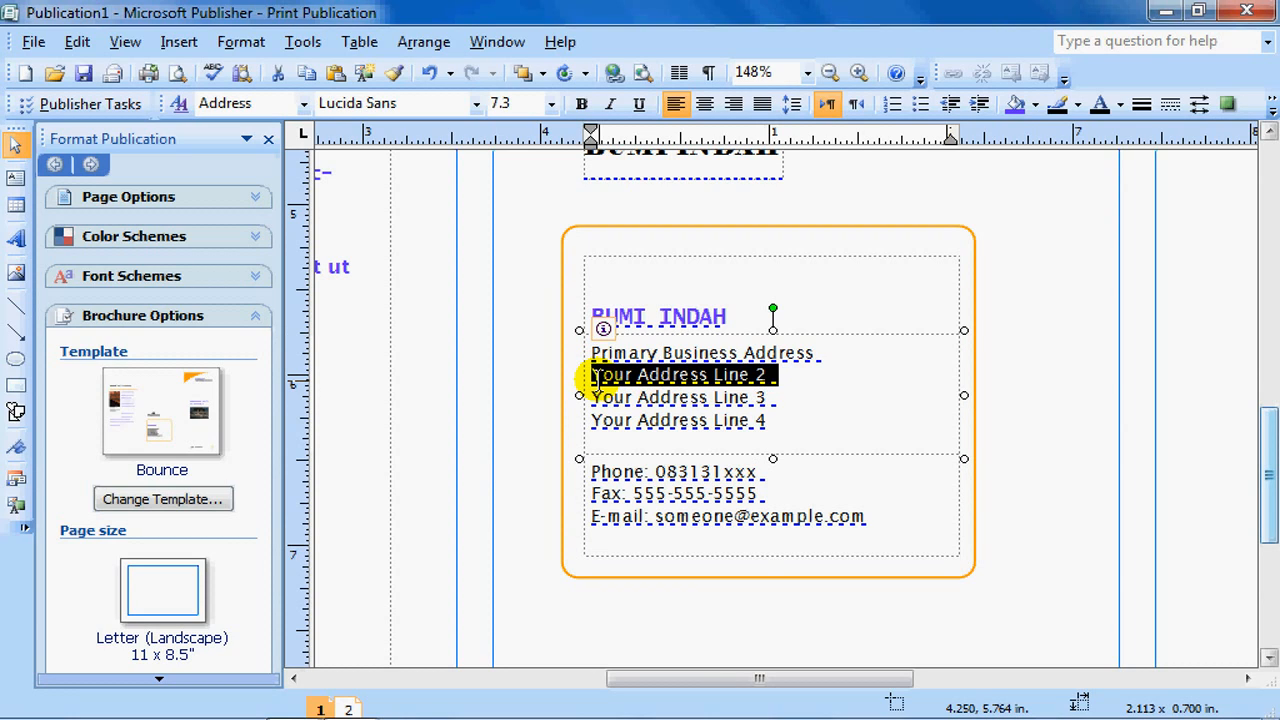
key(Delete)
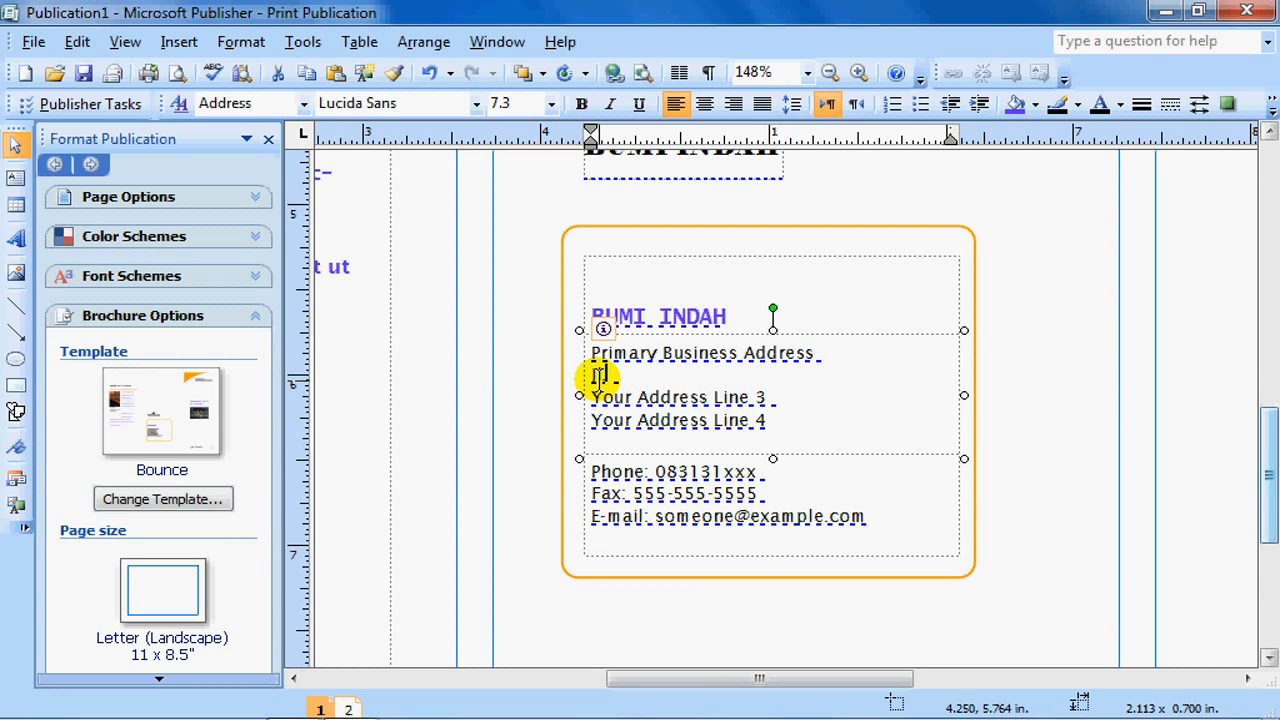
text(Jl. Bumi 1)
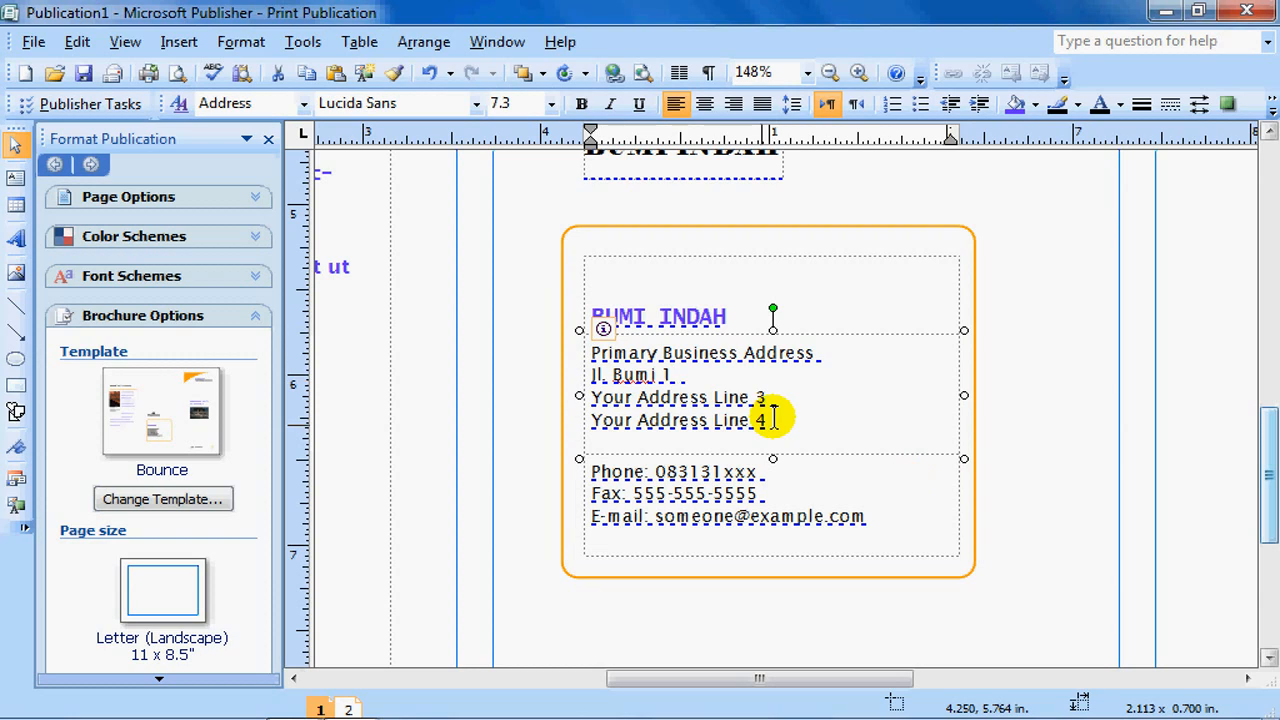
Replace the third address line in the contact box with another street address.
drag(770, 398, 603, 394)
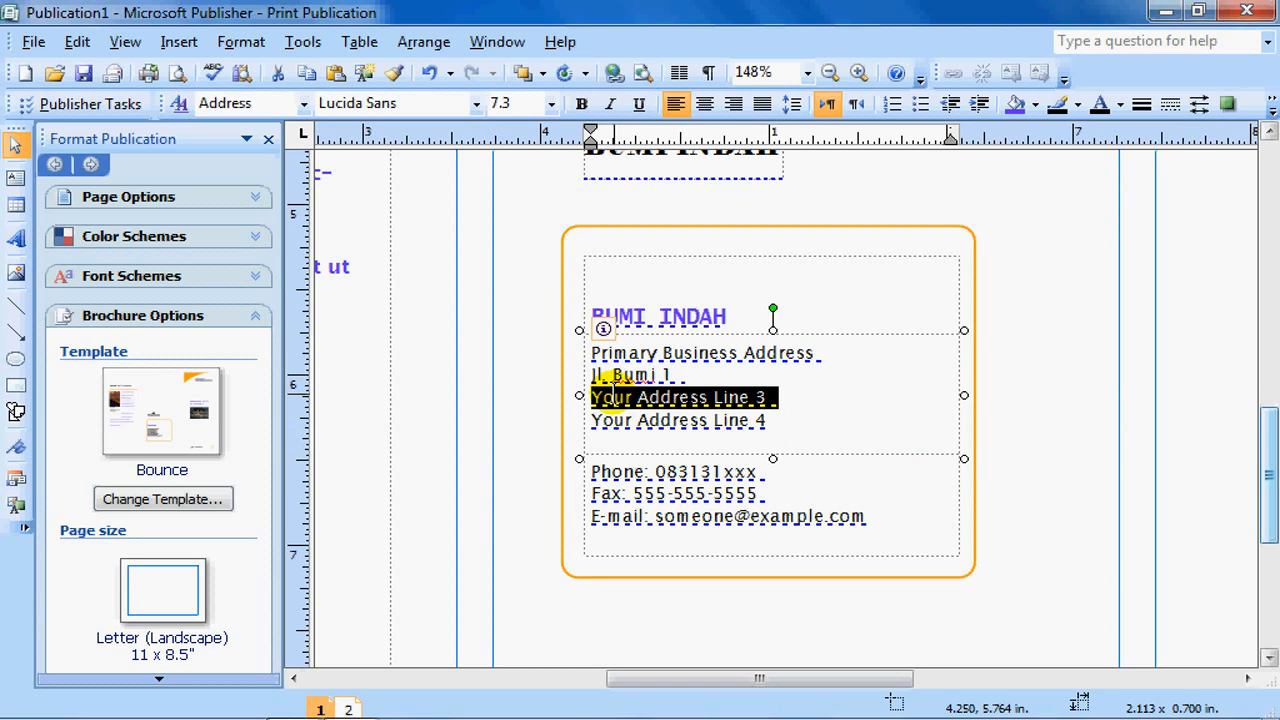
key(Delete)
text(Jl)
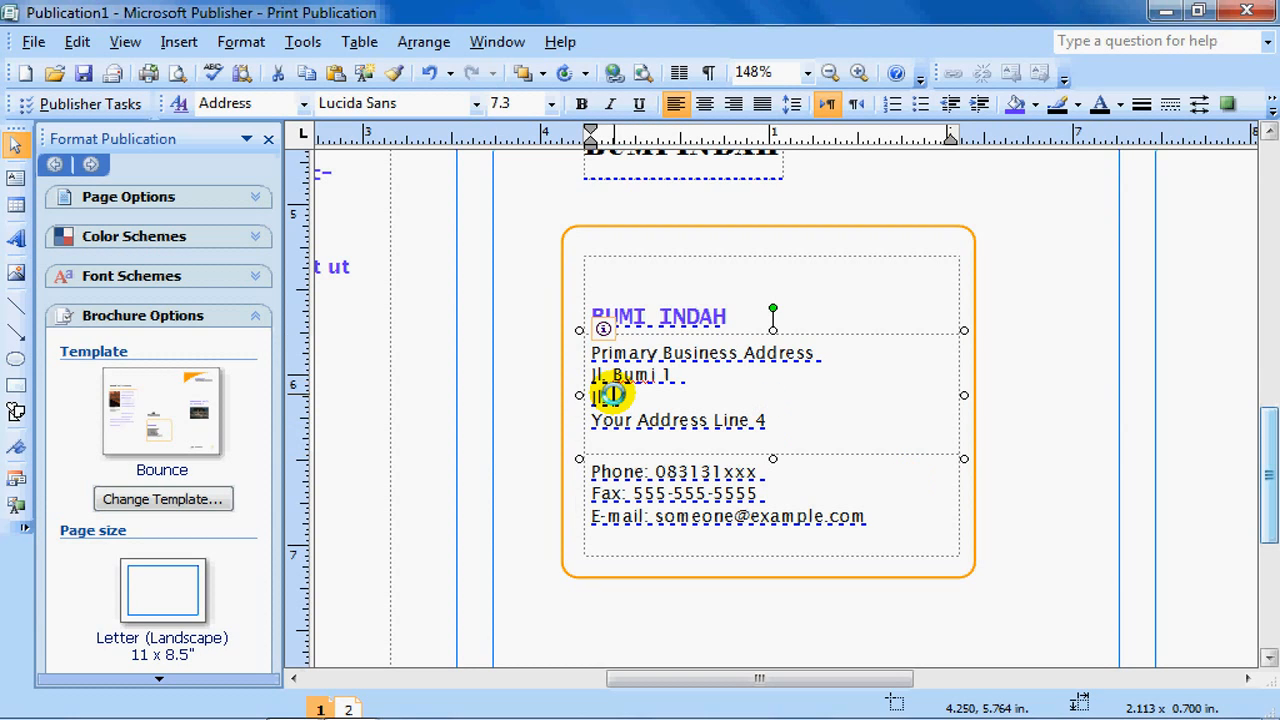
text(. Patahri)
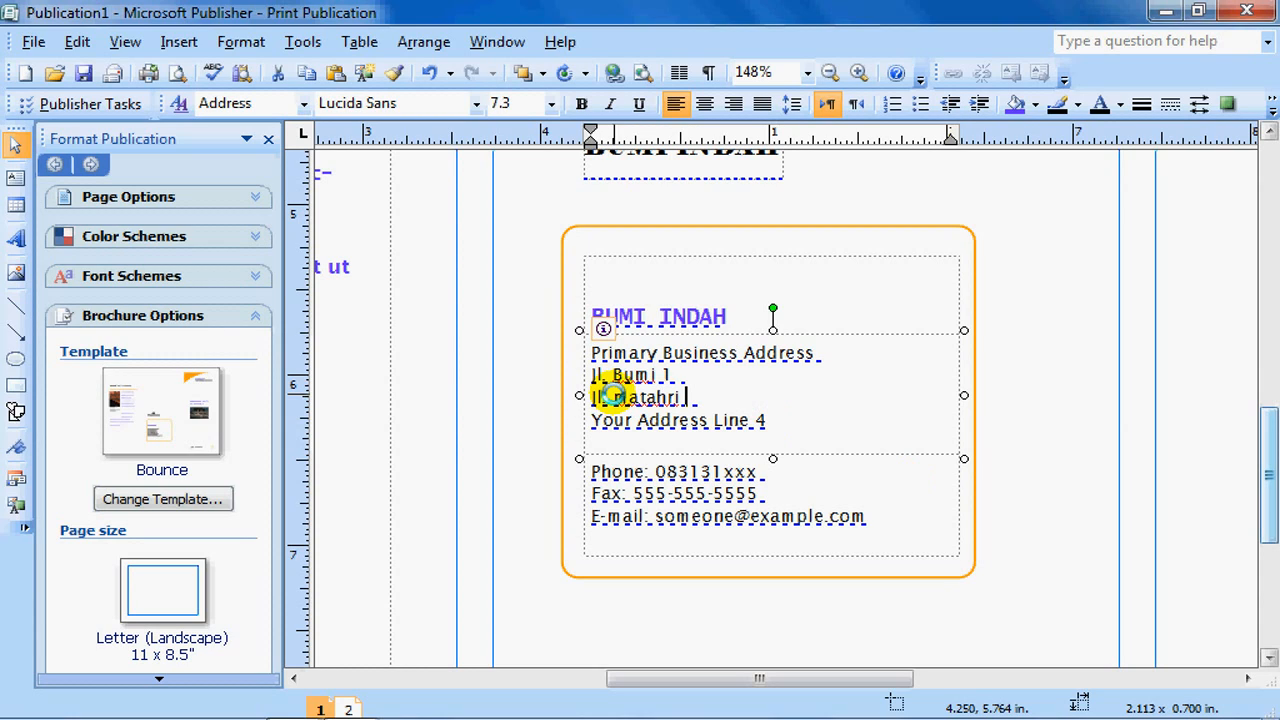
text( 1)
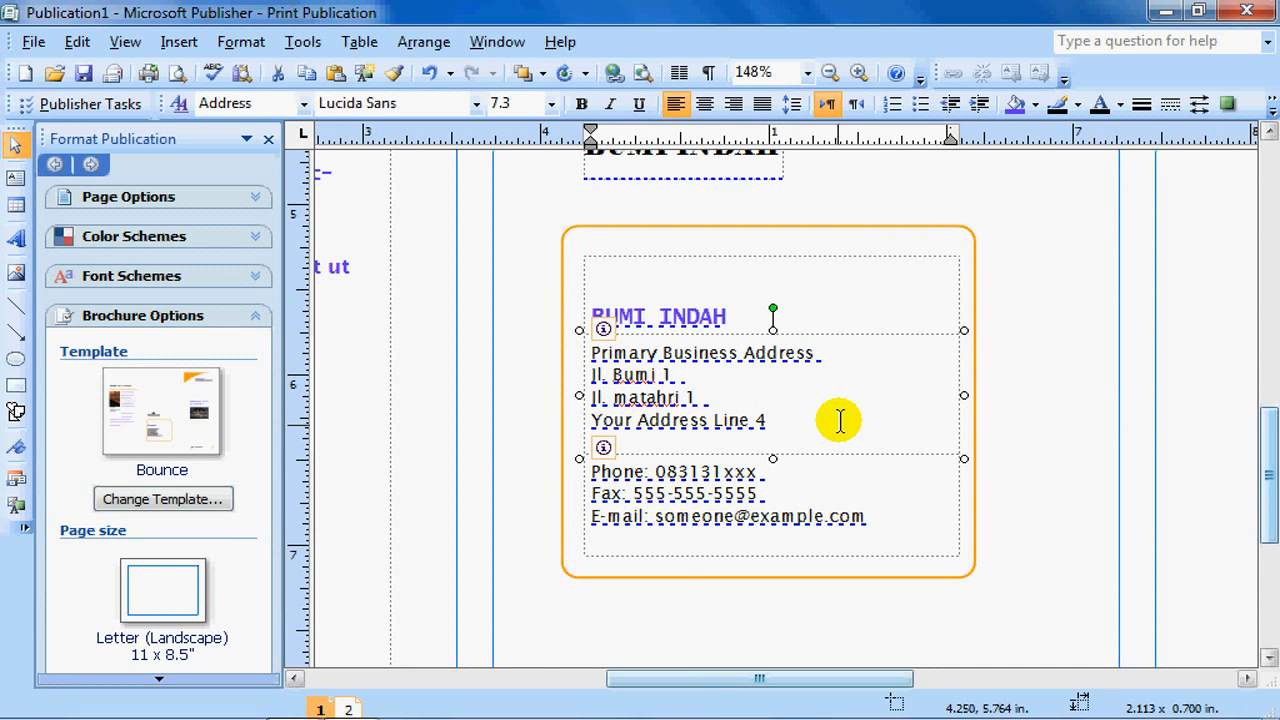
scroll(838, 421, down, 3)
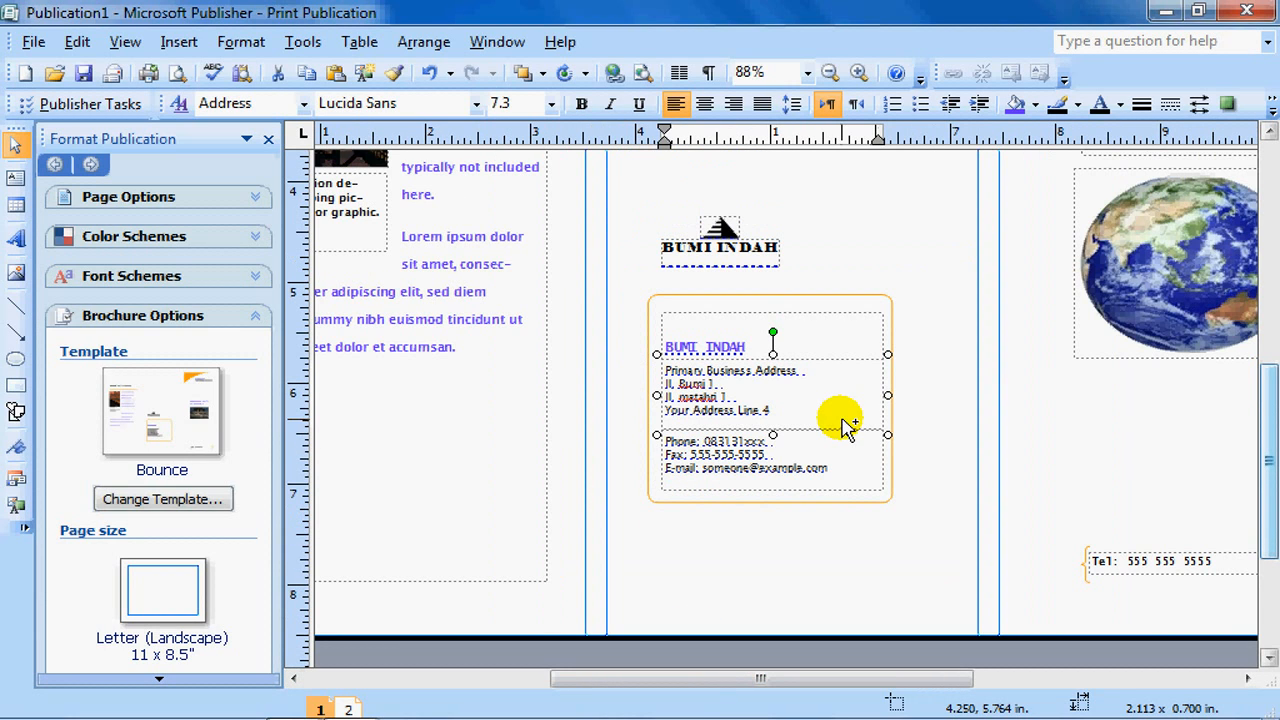
scroll(760, 434, up, 3)
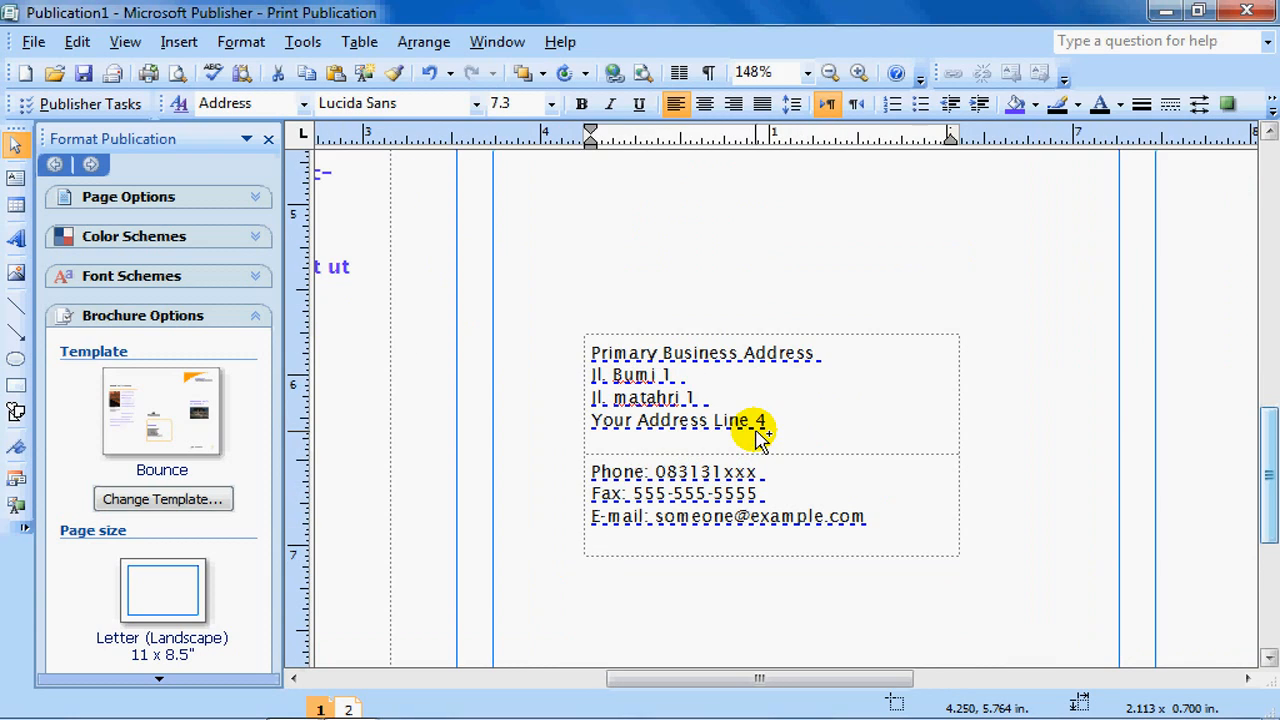
click(760, 434)
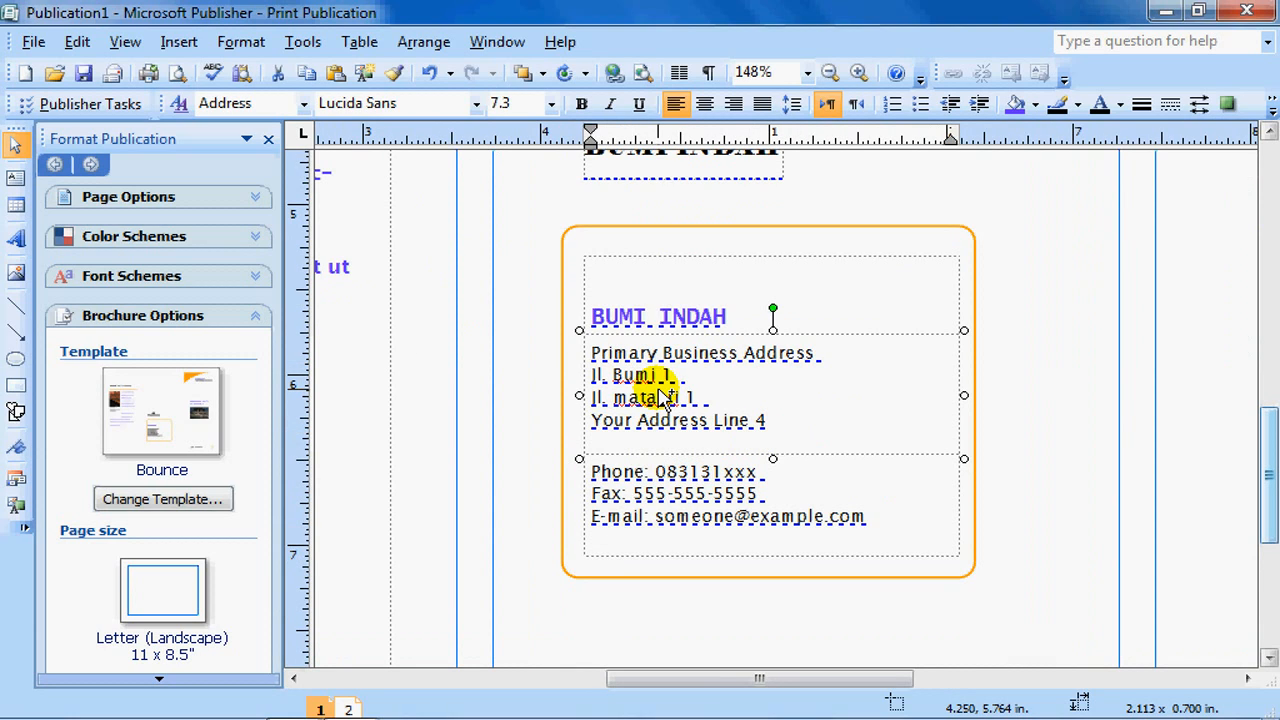
click(712, 398)
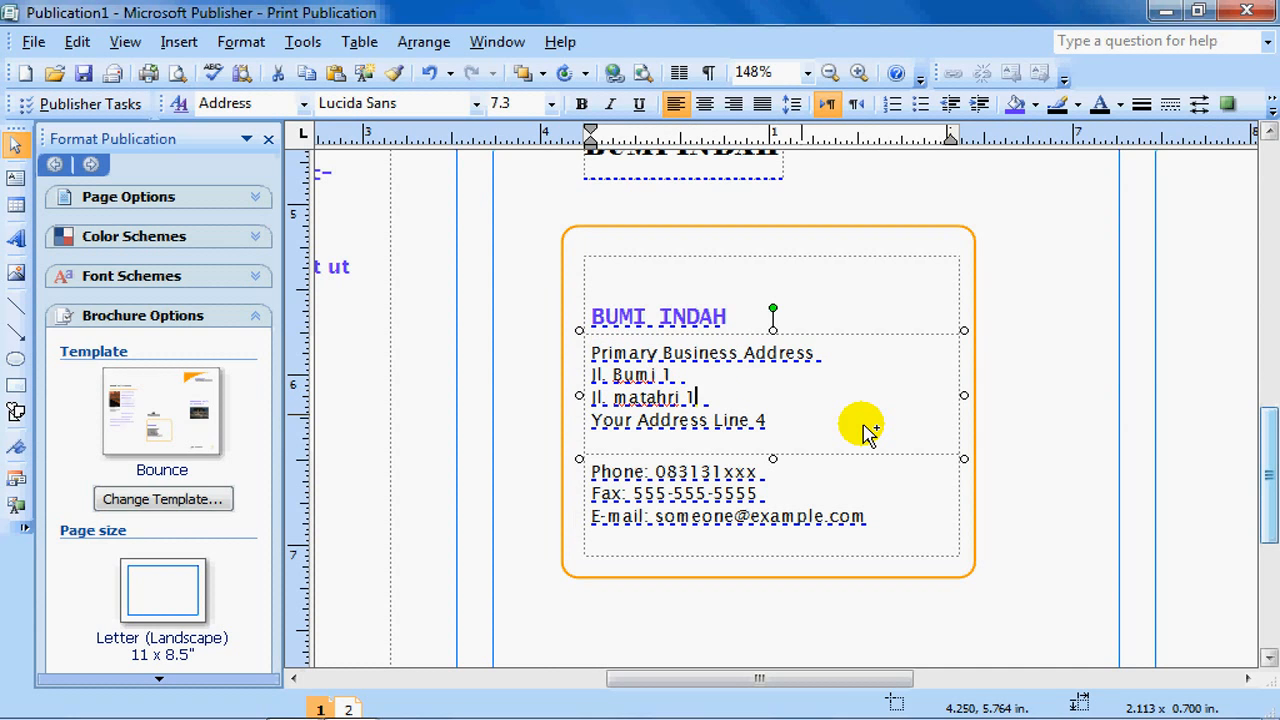
scroll(866, 432, down, 2)
scroll(866, 432, up, 1)
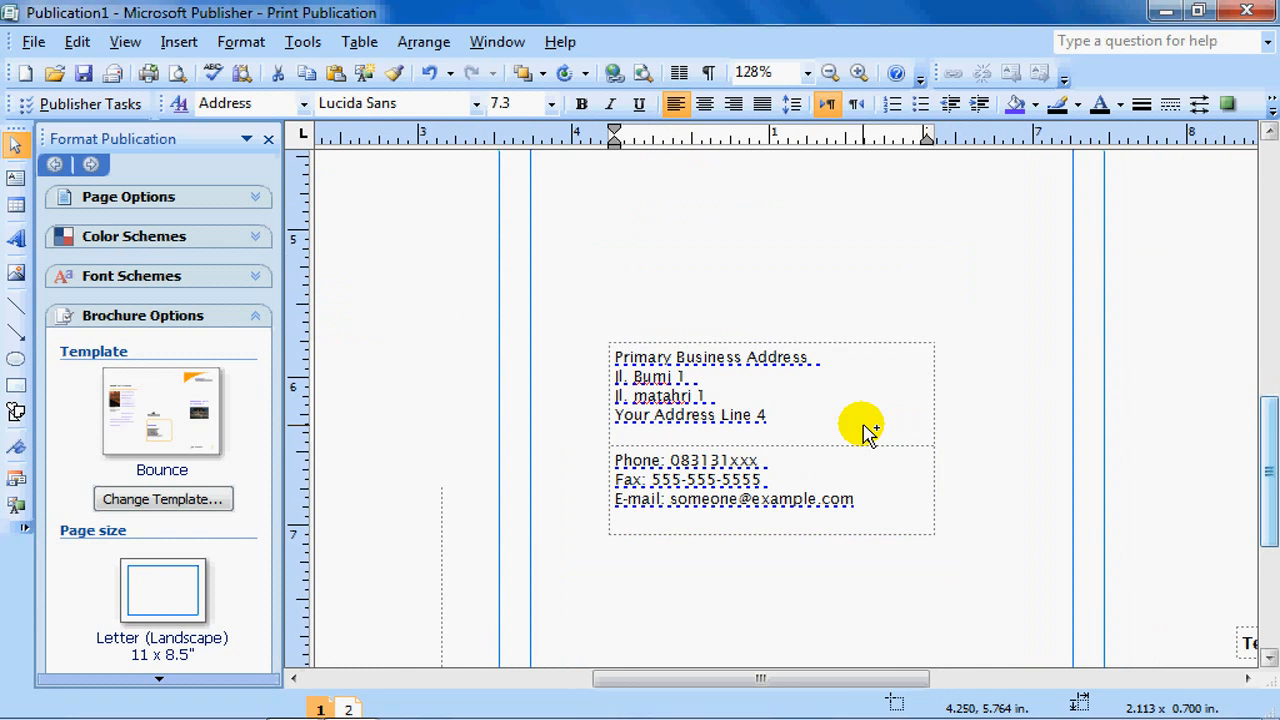
scroll(866, 432, up, 1)
scroll(866, 432, down, 3)
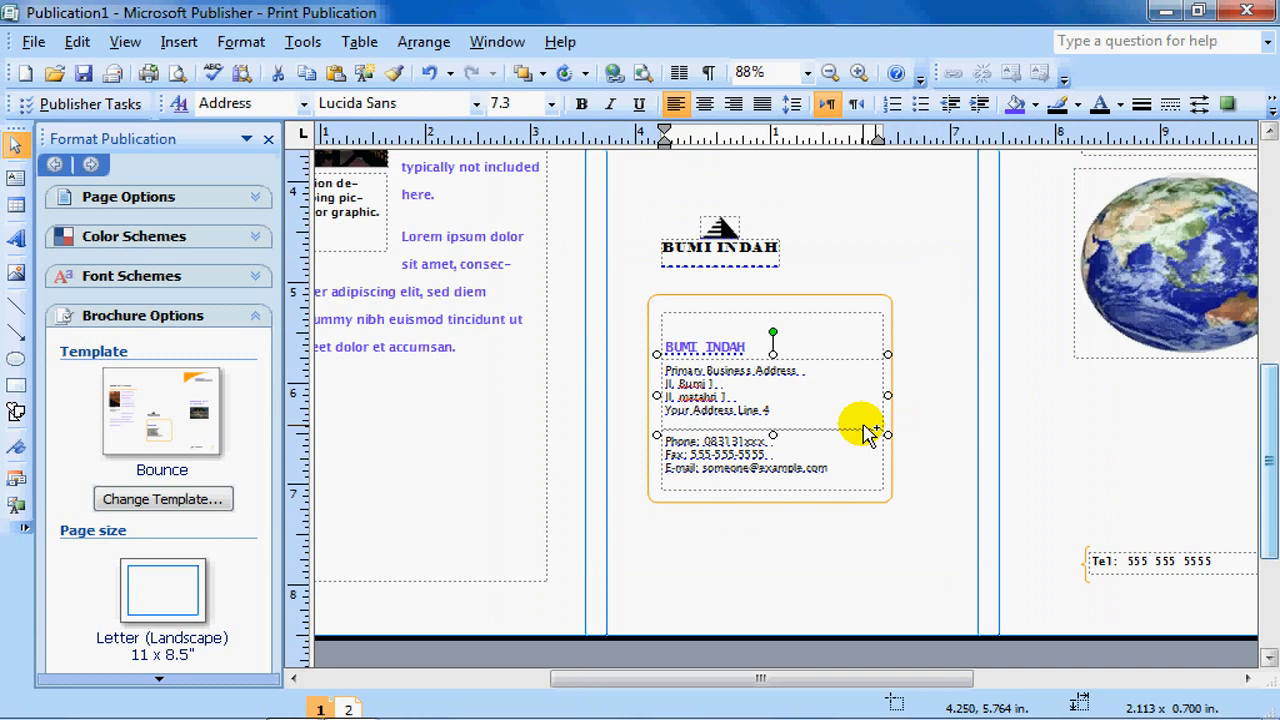
Select the placeholder number in the Tel line below the globe picture on the front panel.
drag(818, 678, 945, 678)
click(922, 562)
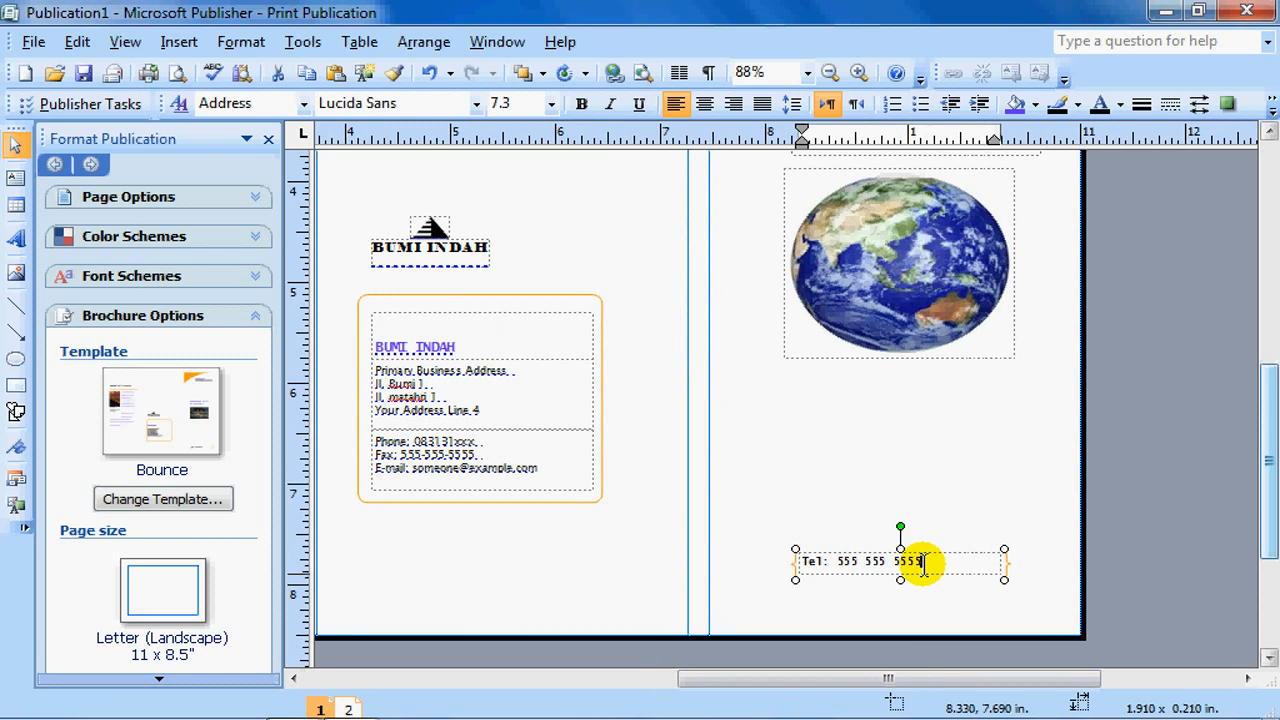
drag(922, 562, 838, 562)
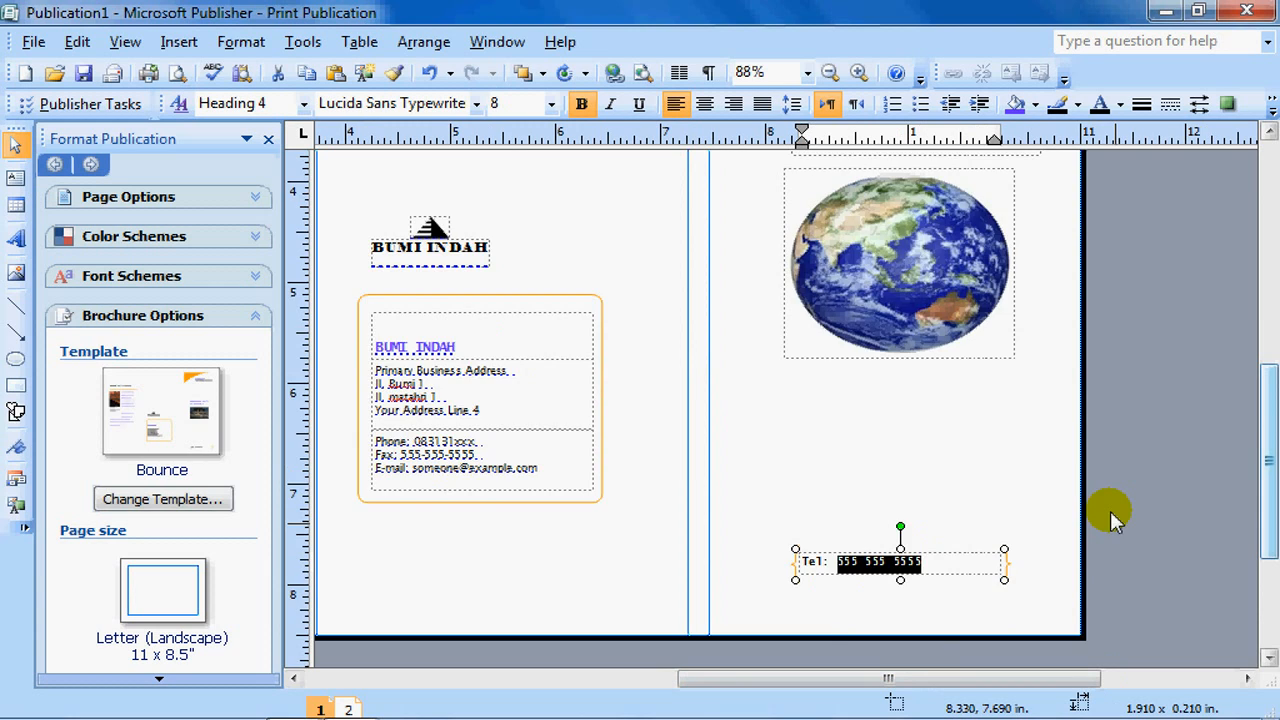
scroll(1098, 478, up, 8)
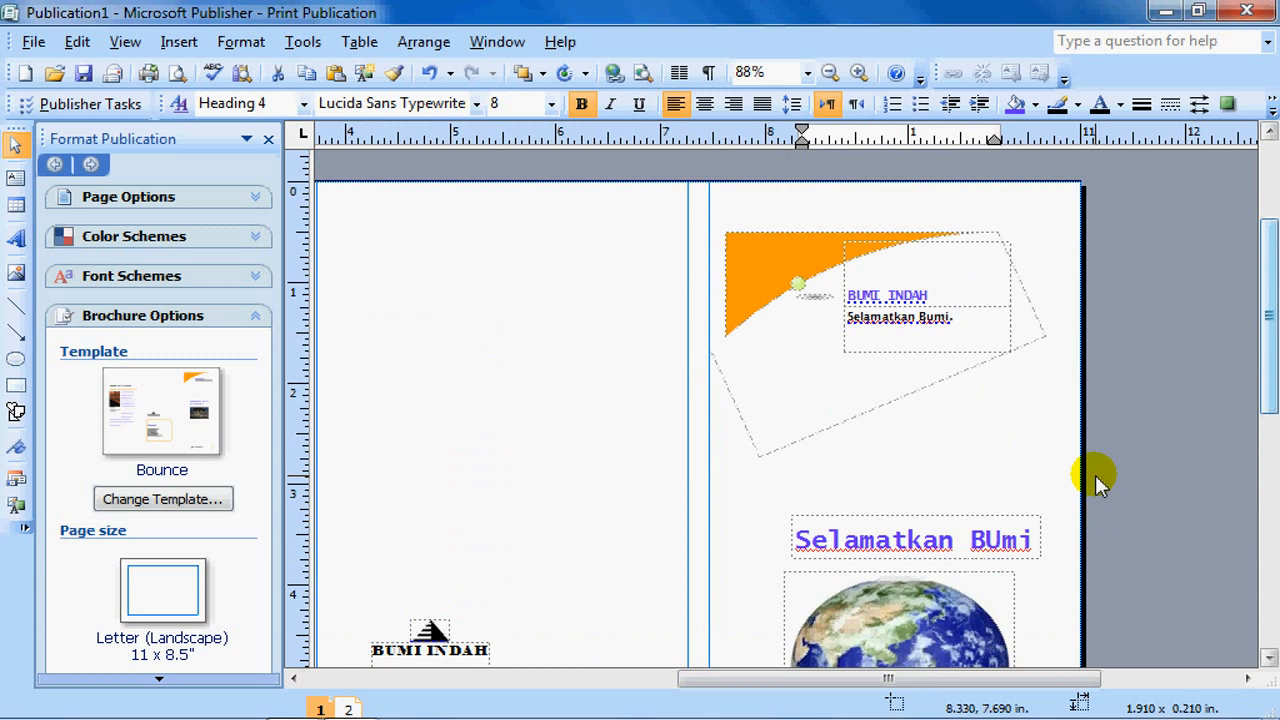
scroll(1095, 475, down, 6)
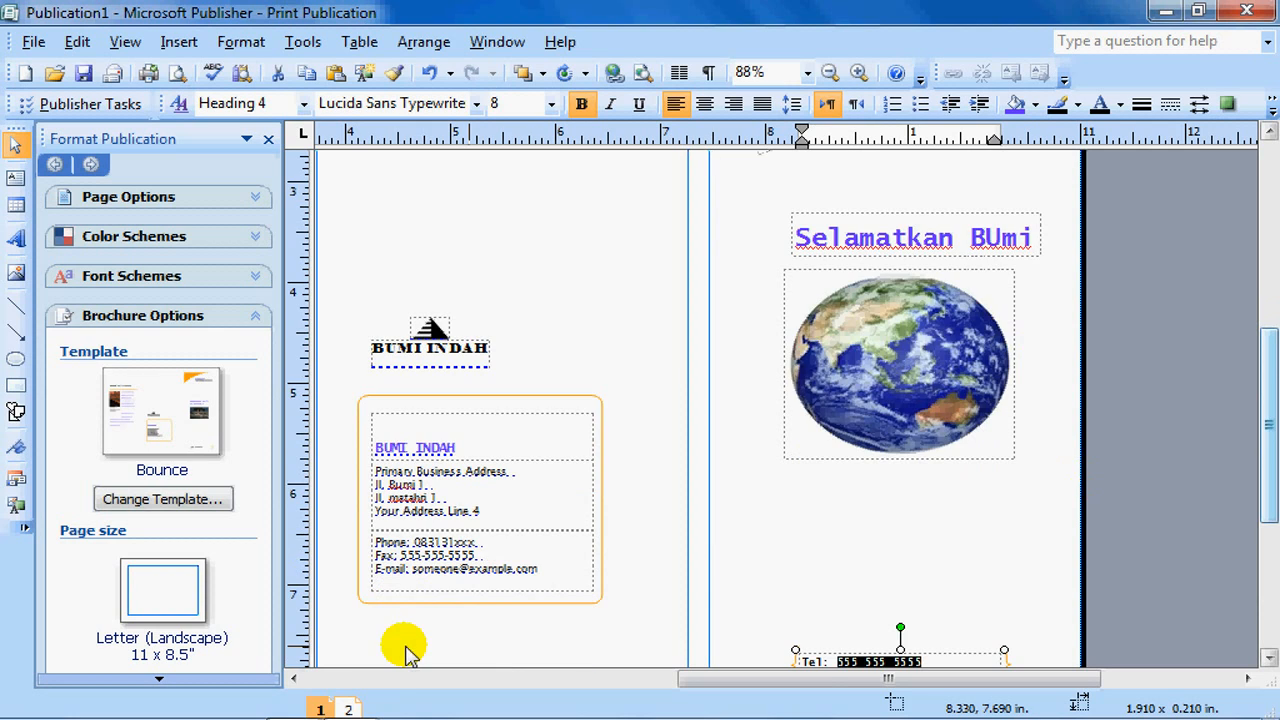
Replace the Main Inside Heading on page 2 with "Mari selamatkan Bumi kita".
click(350, 708)
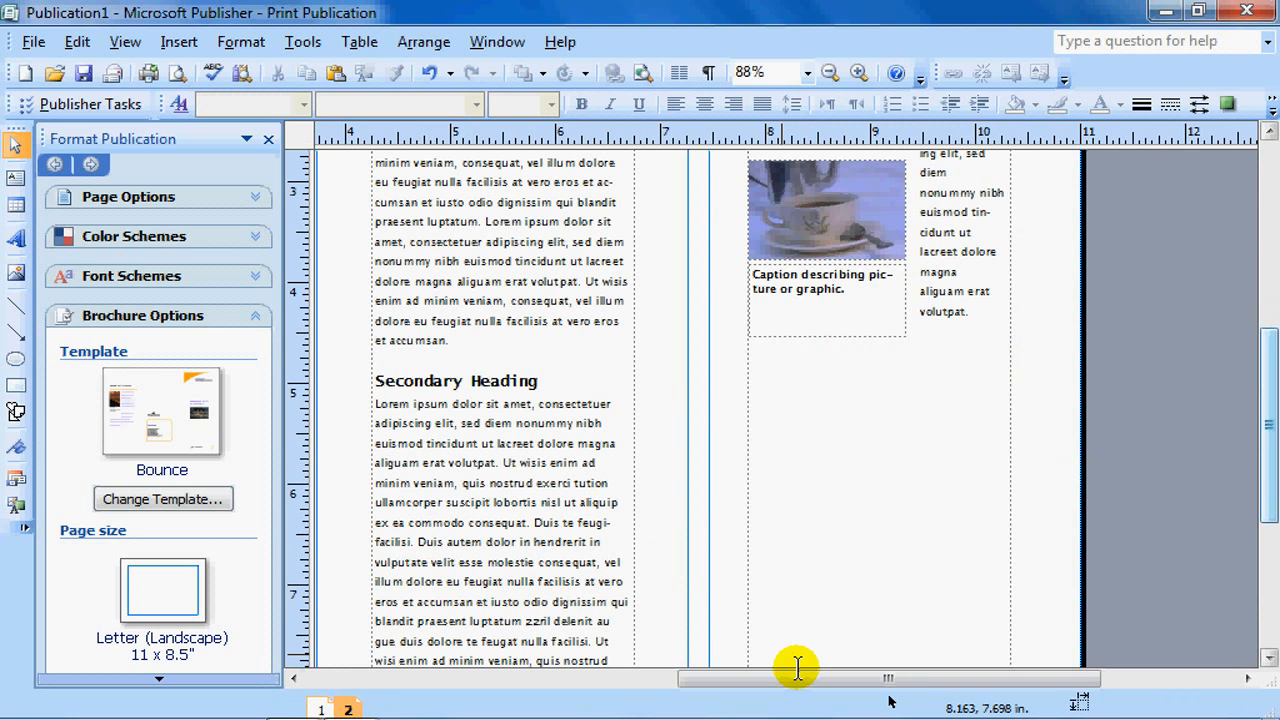
drag(798, 677, 617, 657)
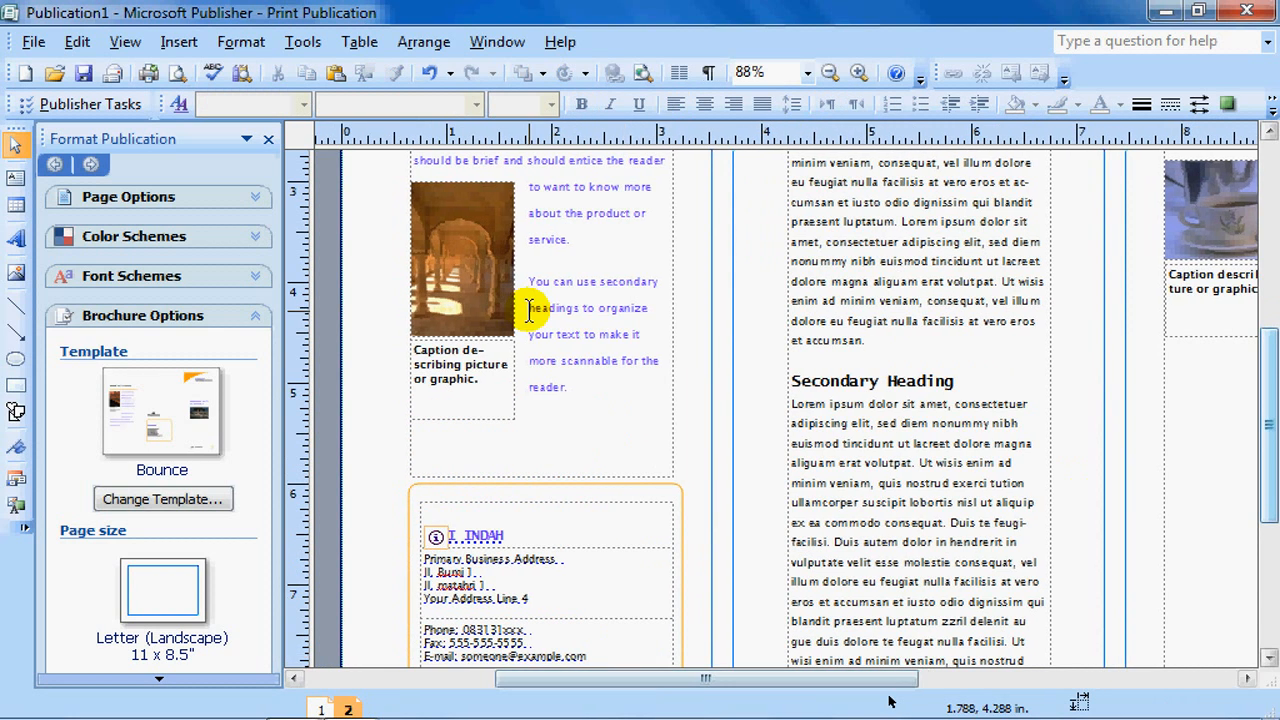
scroll(528, 306, up, 3)
scroll(528, 306, up, 2)
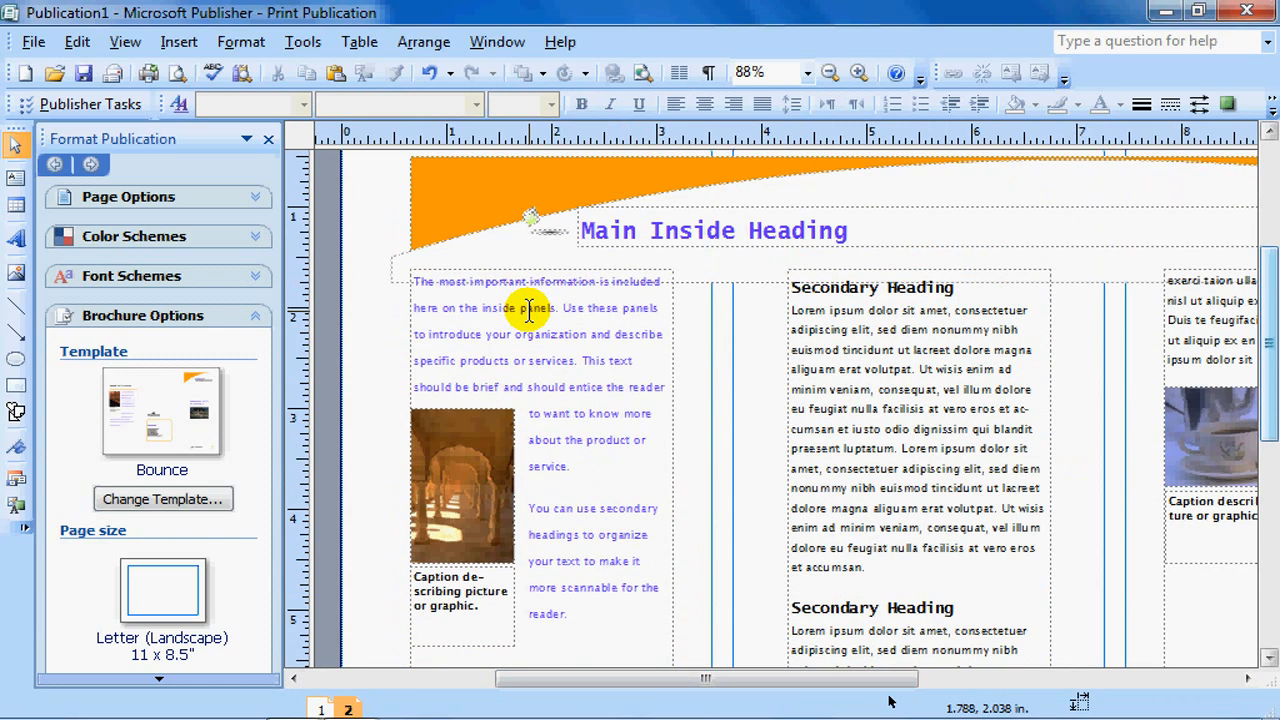
triple_click(863, 229)
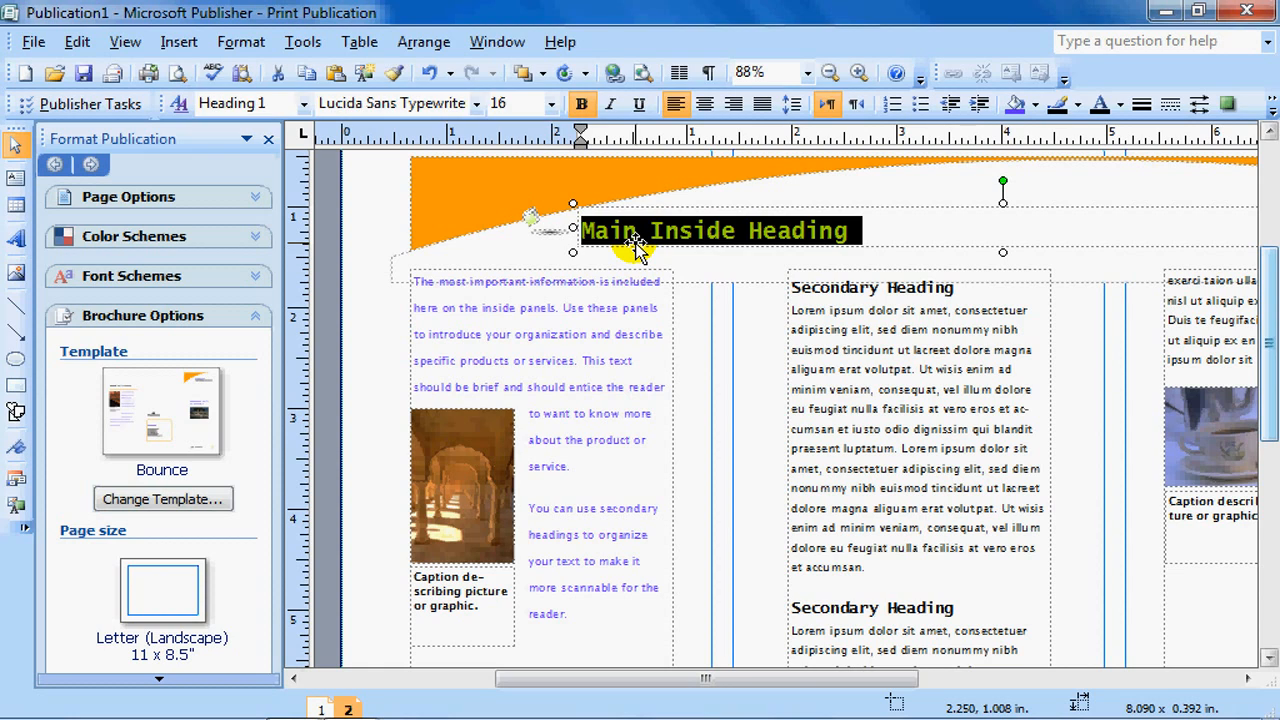
text(M)
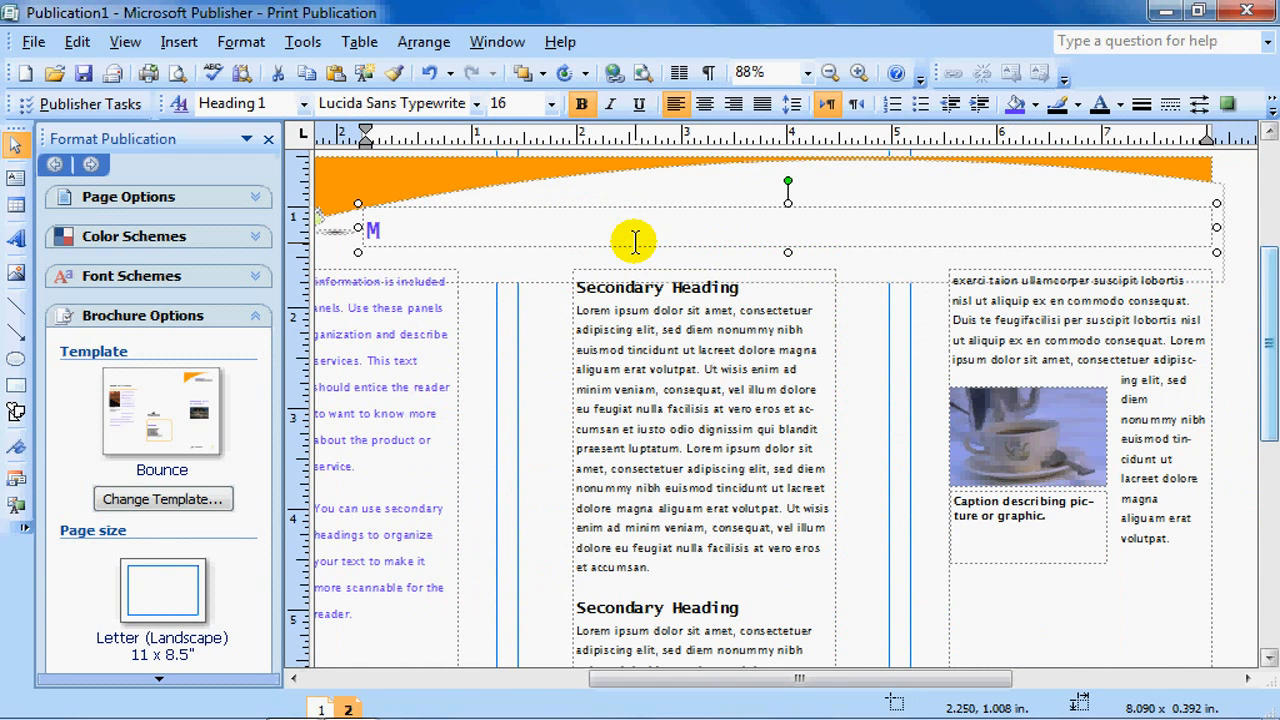
text(ari se)
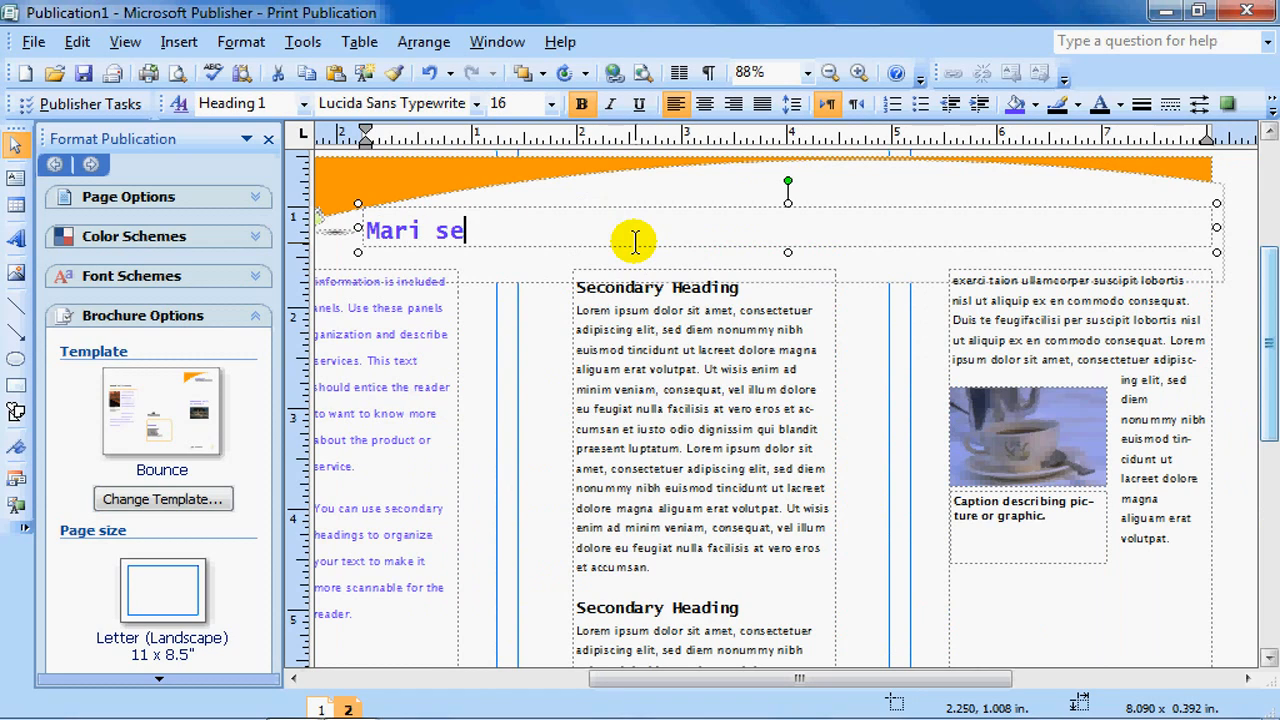
text(lamatkan Bumi )
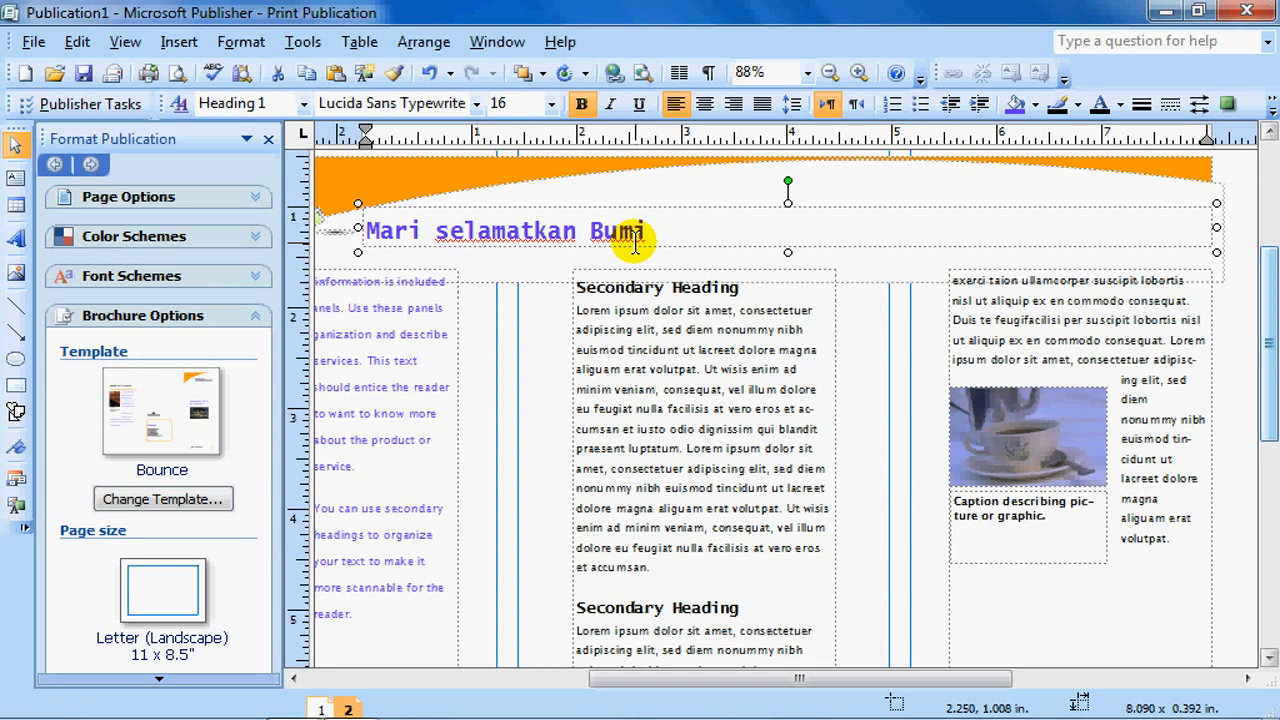
text(kita)
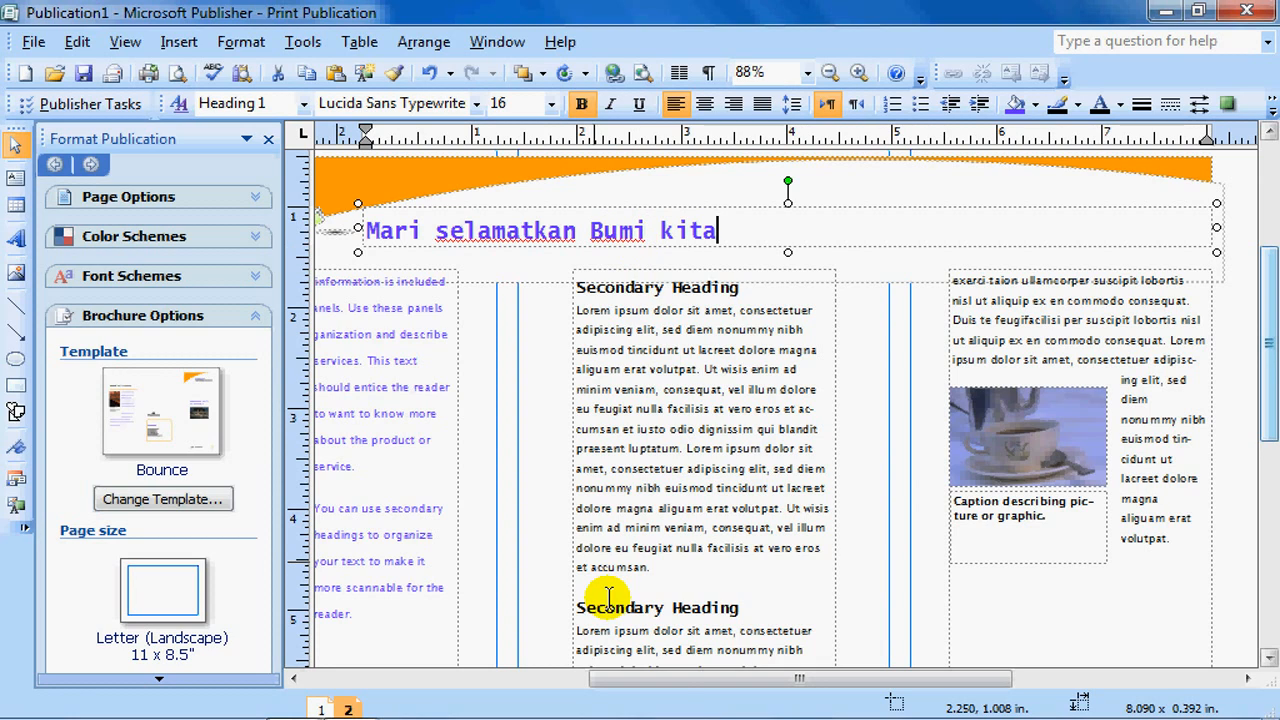
Replace the archway picture in the first inside column with the image bumi 3.jpg from the Pictures library.
drag(674, 680, 543, 694)
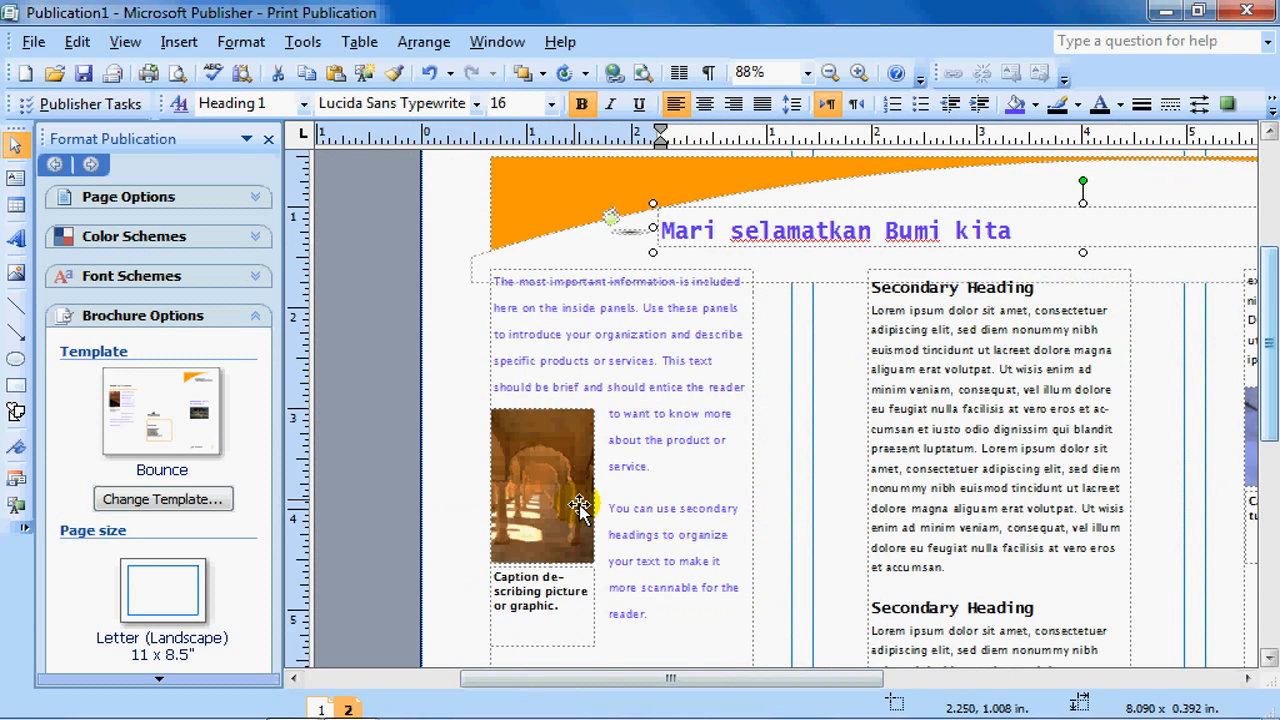
click(543, 488)
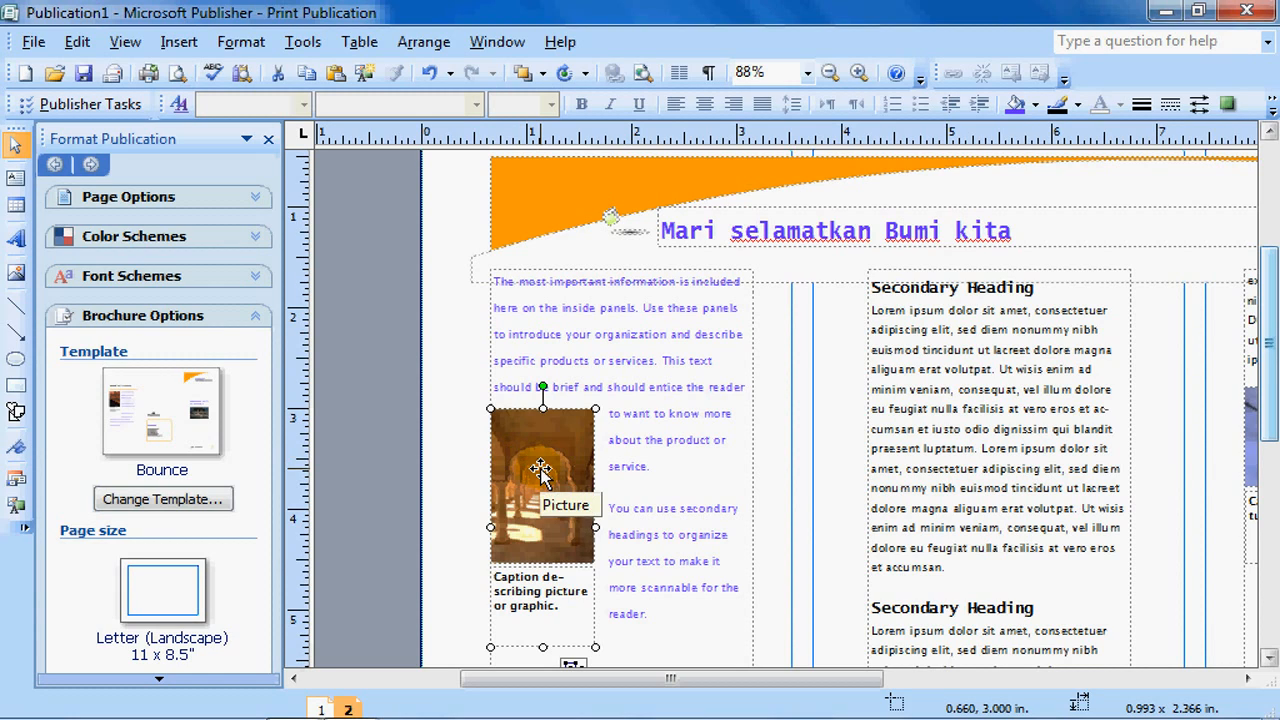
click(537, 468)
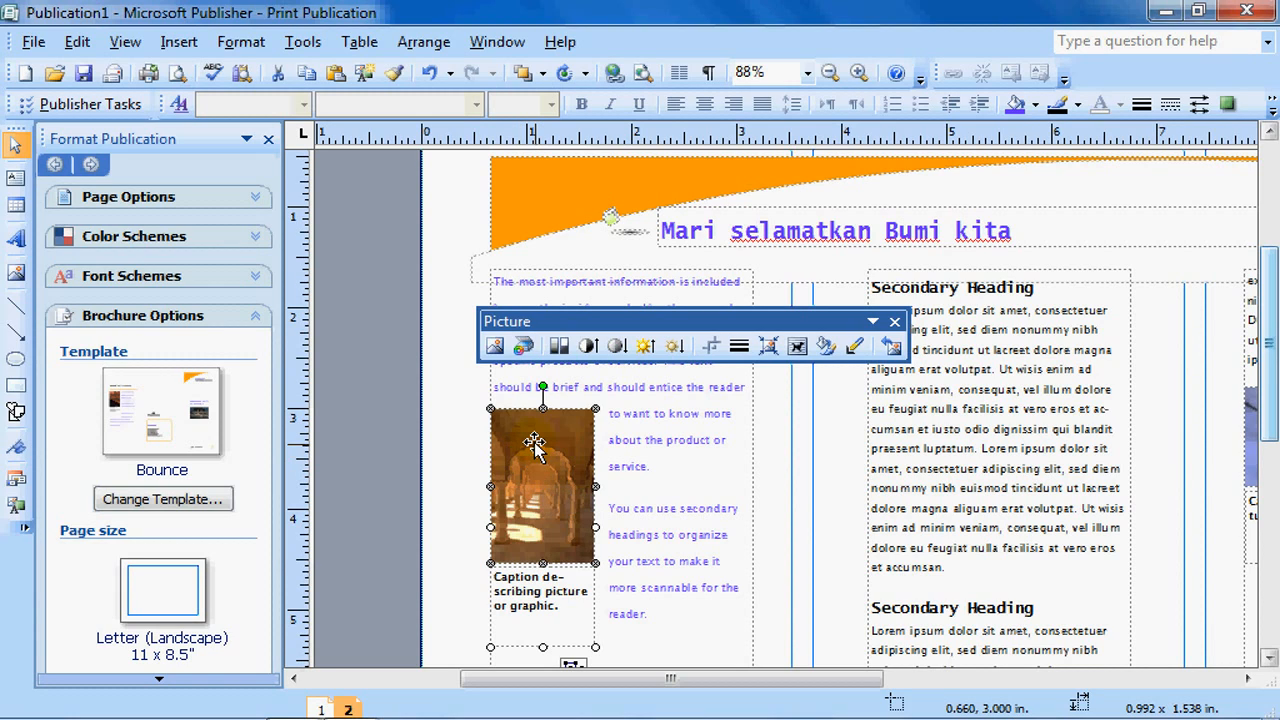
click(493, 347)
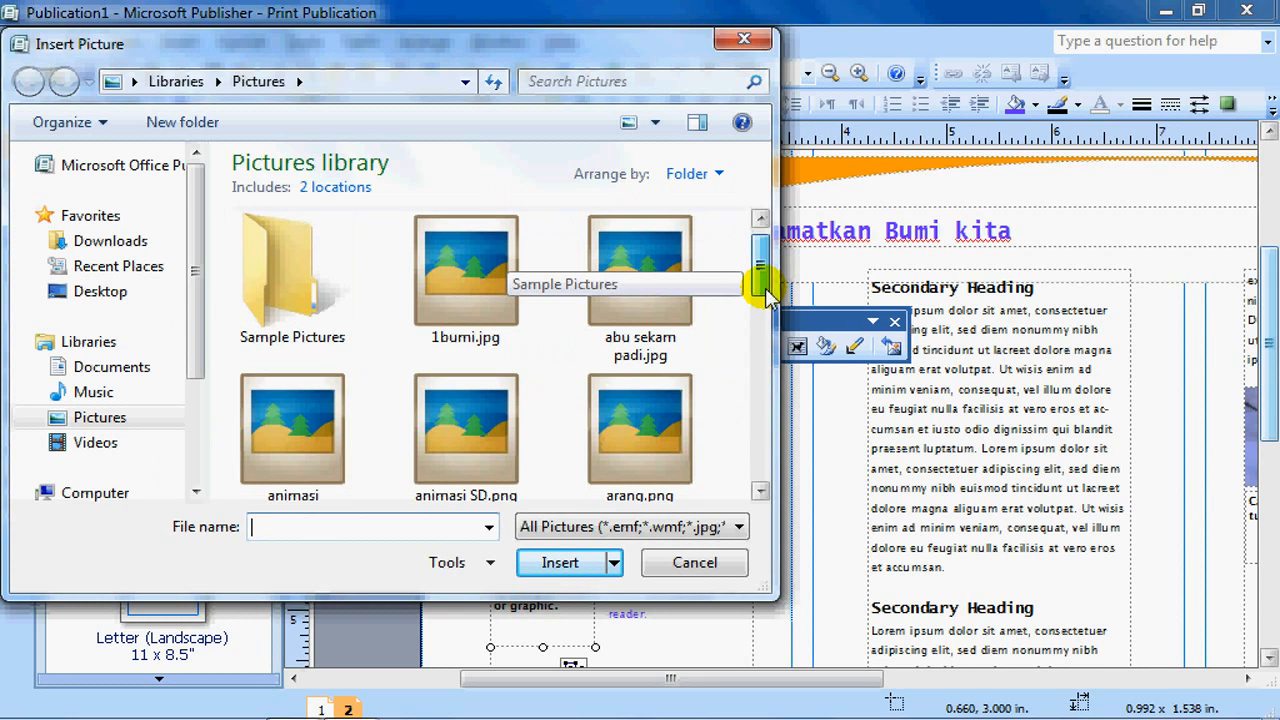
drag(763, 277, 762, 372)
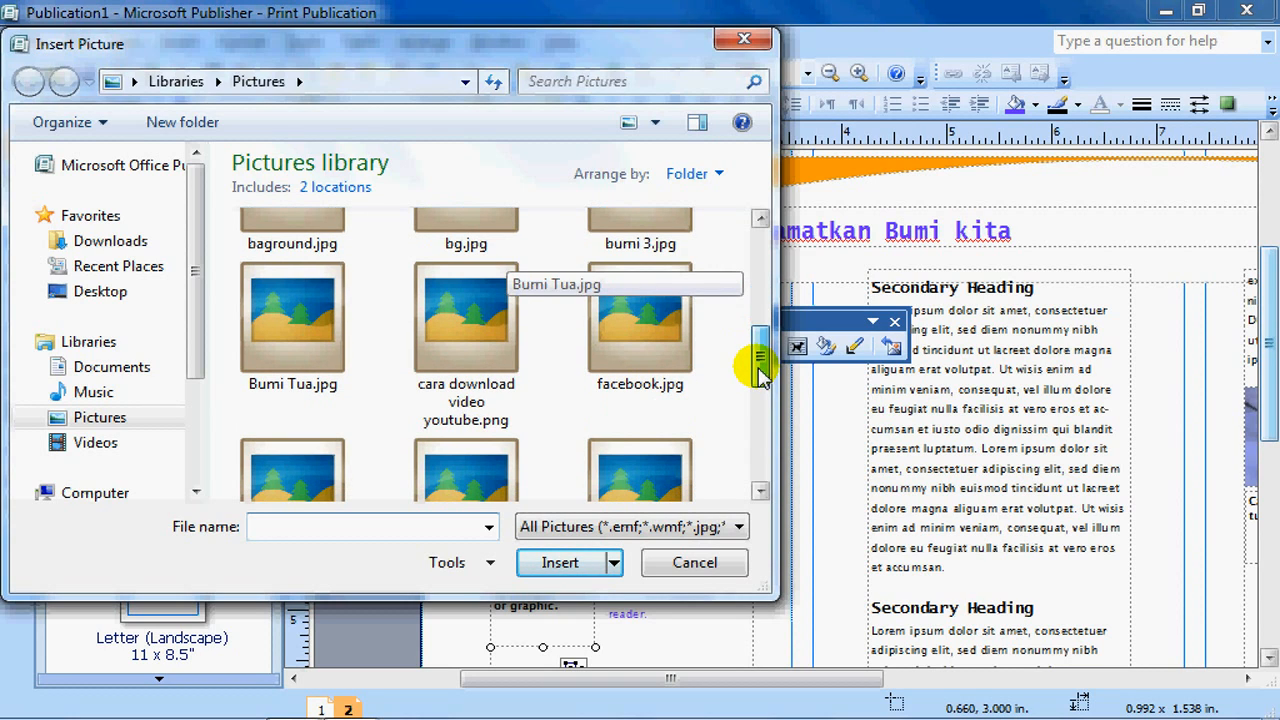
click(610, 230)
click(545, 563)
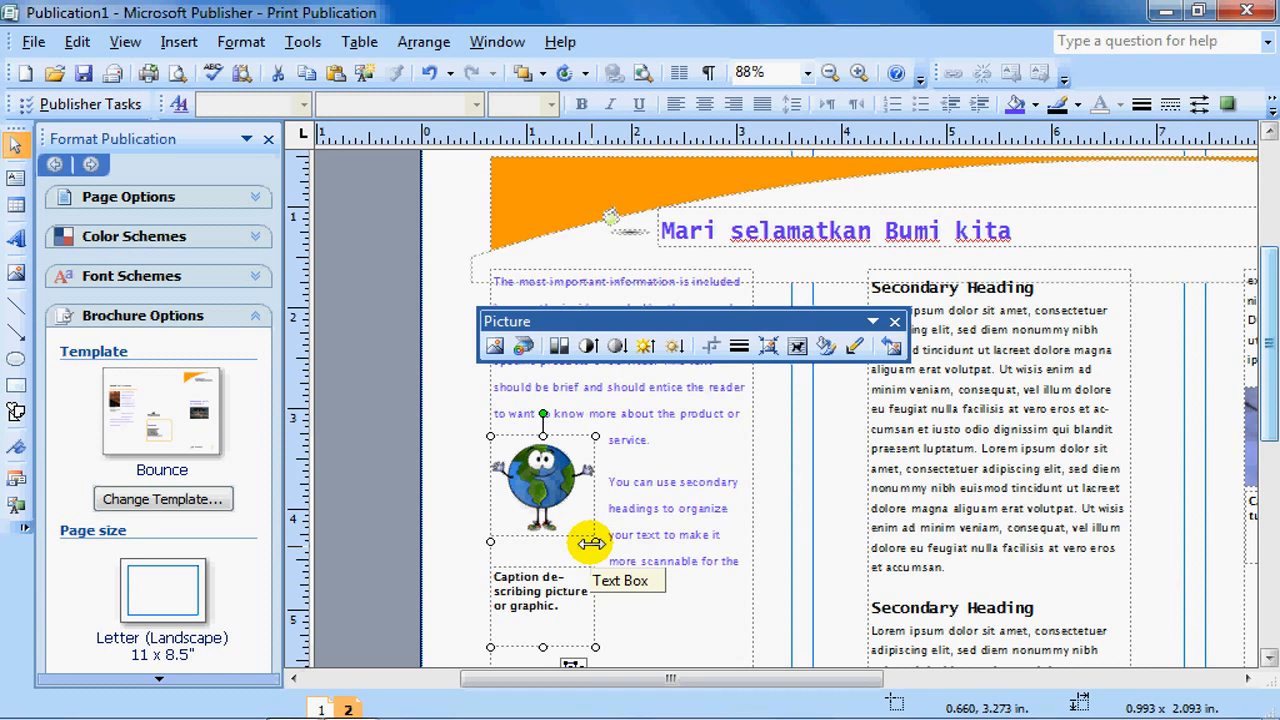
Resize the cartoon globe picture together with its caption to about 1.03 x 1.99 in.
mouse_move(591, 542)
mouse_down()
mouse_move(606, 560)
mouse_move(612, 545)
mouse_up()
click(688, 462)
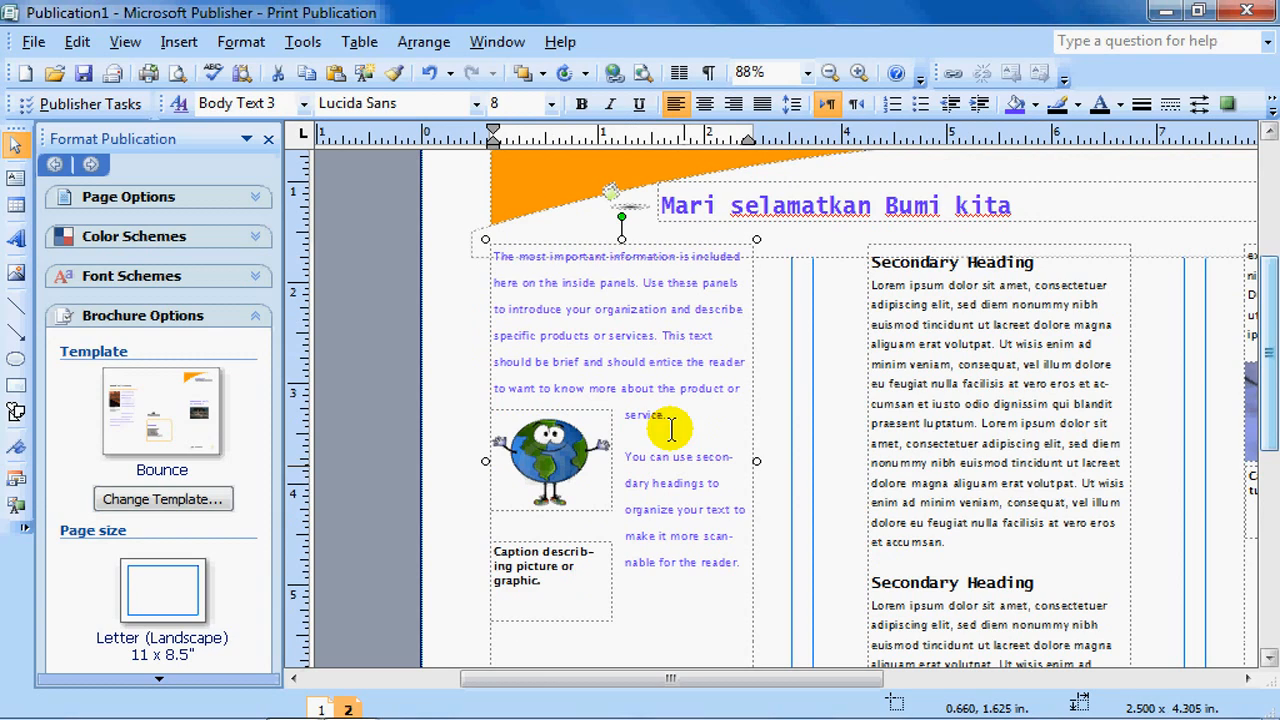
click(607, 464)
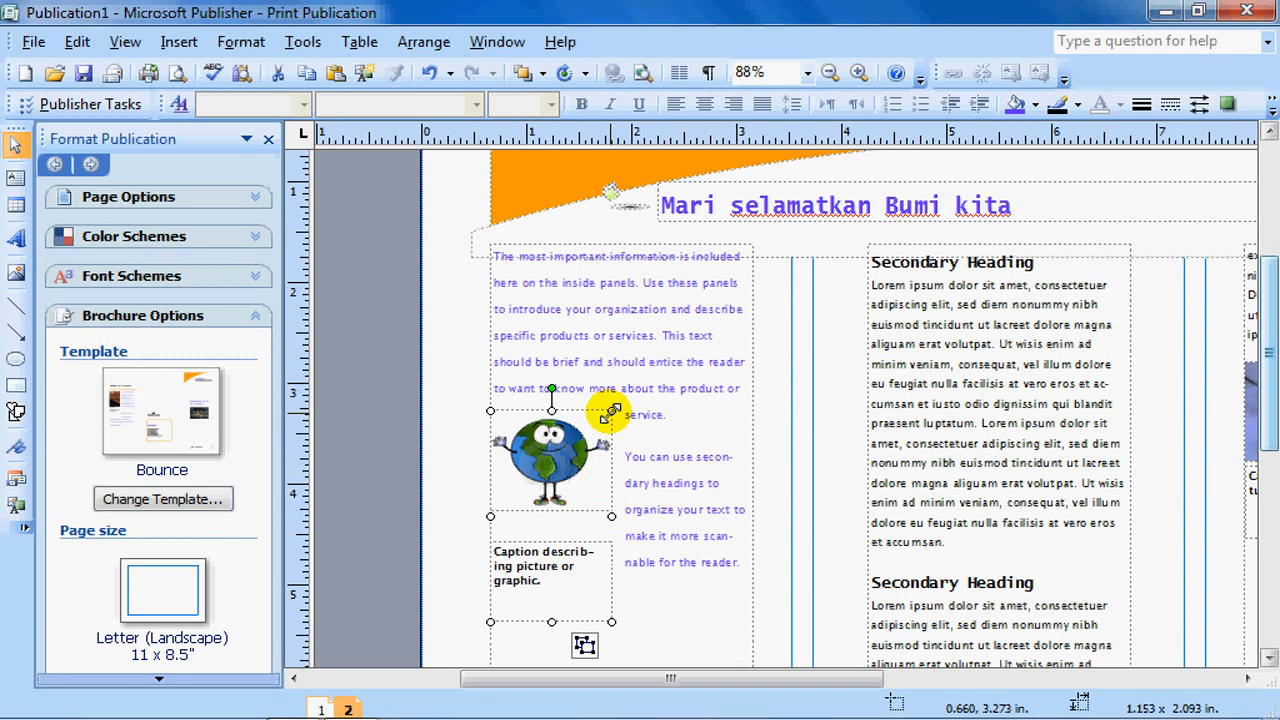
drag(611, 411, 599, 421)
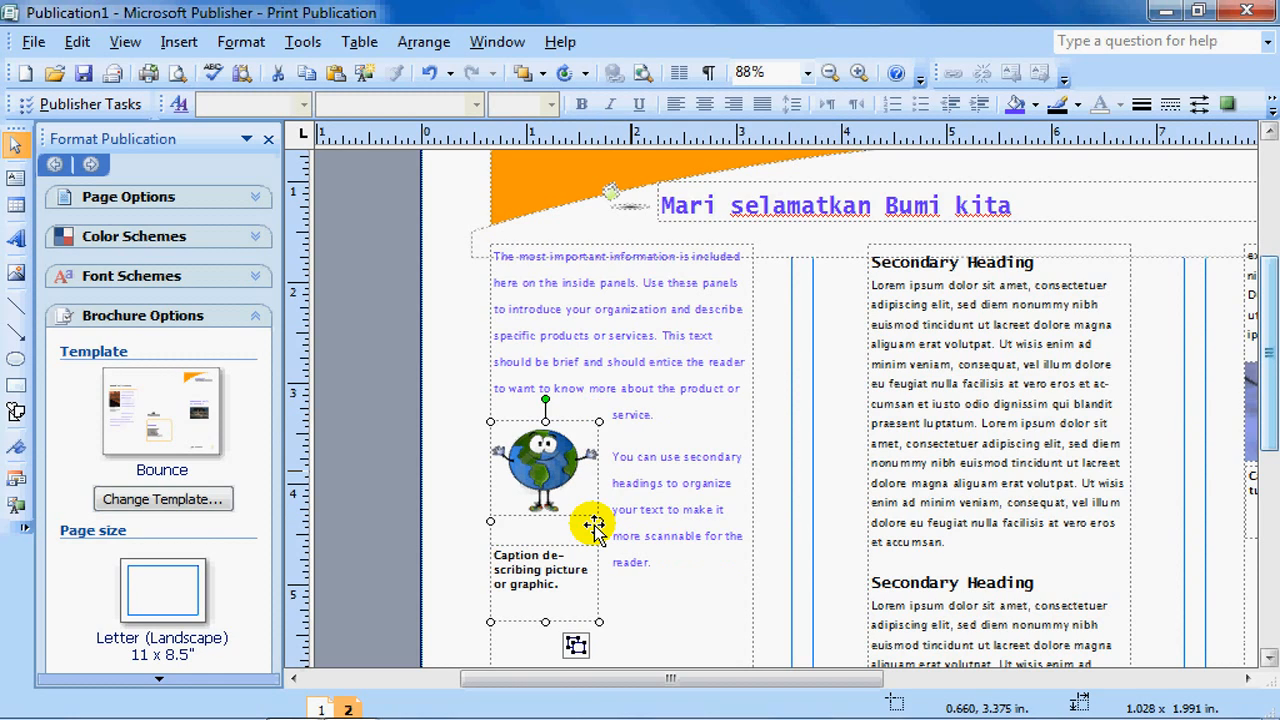
Replace the caption below the cartoon globe with "Bumi" and reduce the height of the picture and caption group.
click(526, 572)
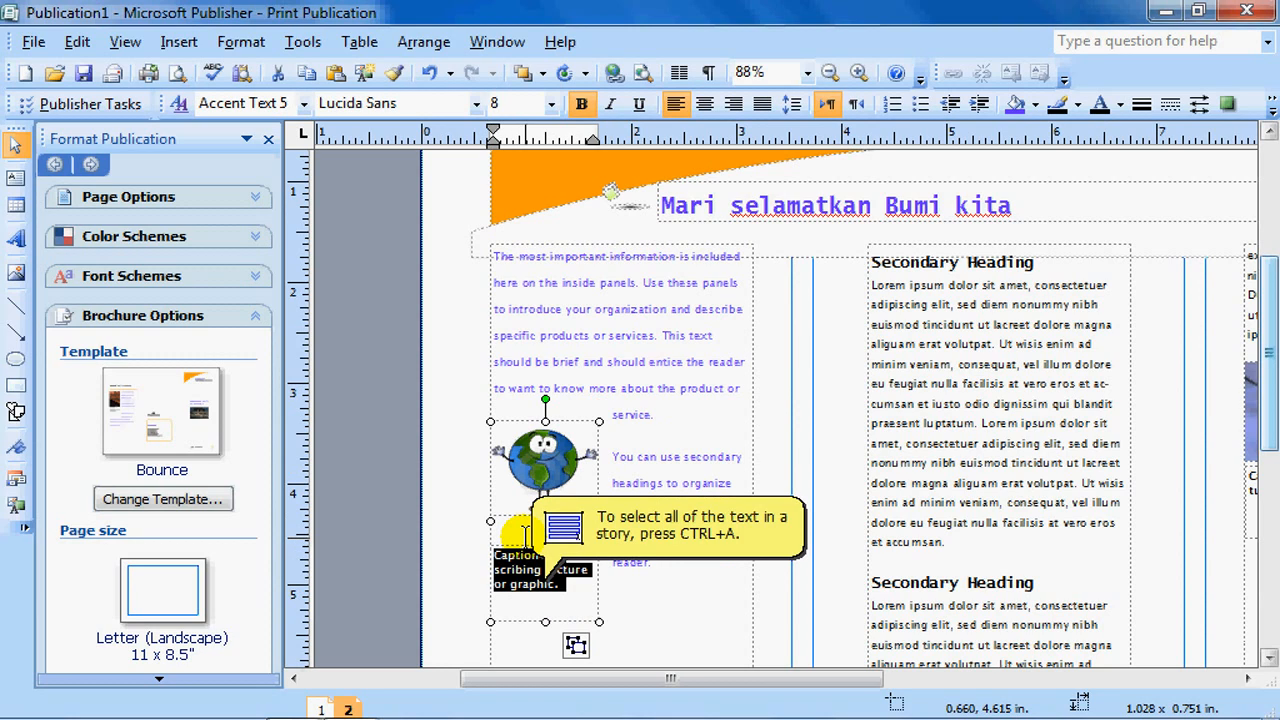
text(Bumi)
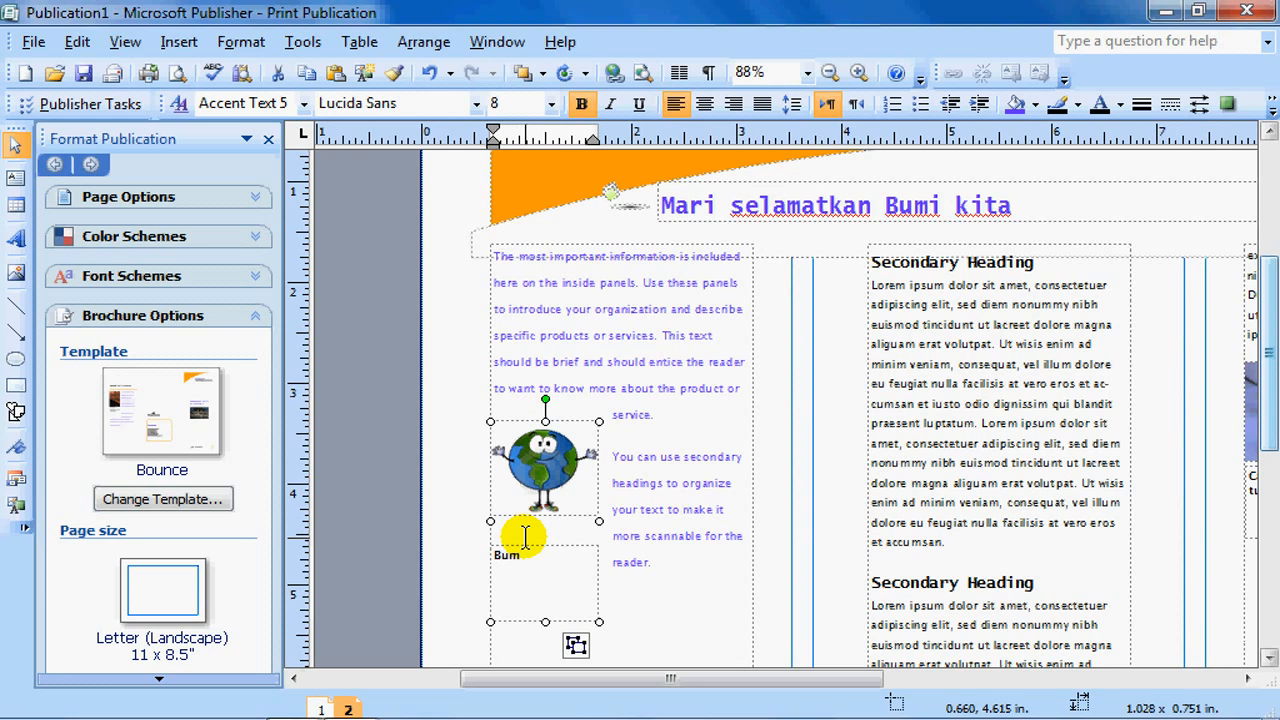
click(511, 540)
drag(545, 621, 541, 569)
click(691, 591)
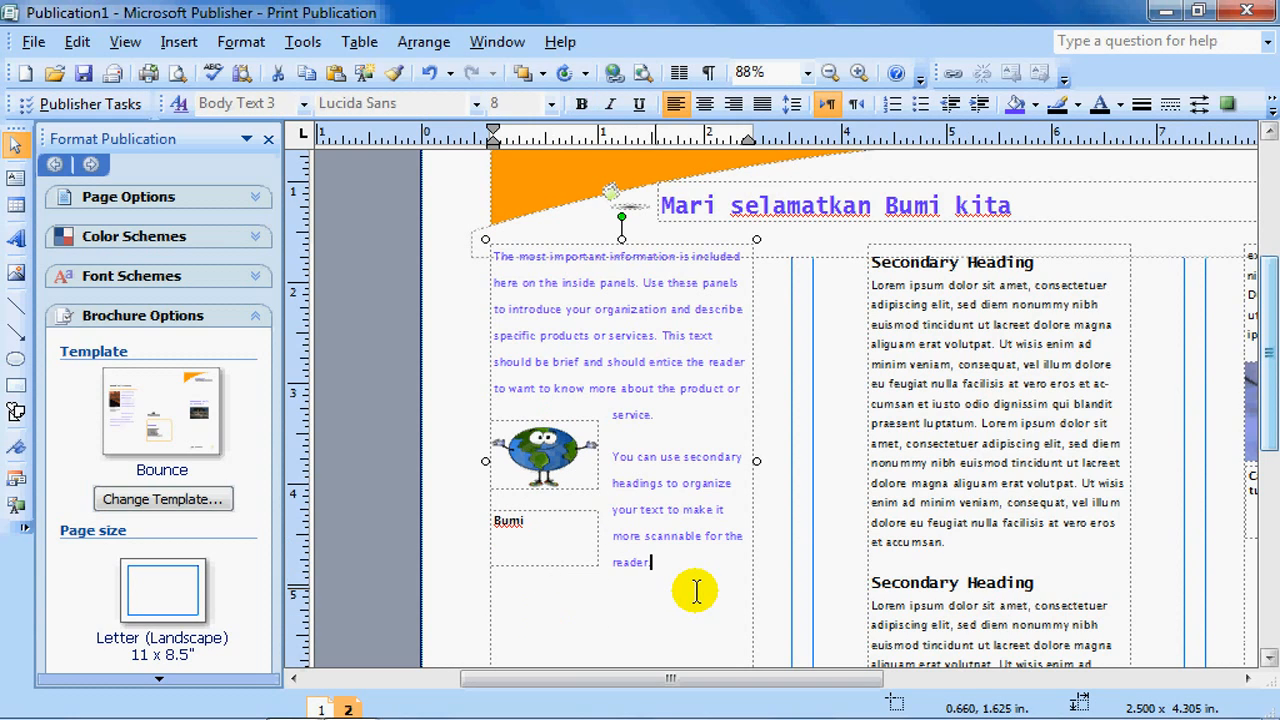
Examine the remaining placeholder text on the inside page, selecting the first Secondary Heading in the middle column.
scroll(709, 580, down, 4)
scroll(709, 574, down, 3)
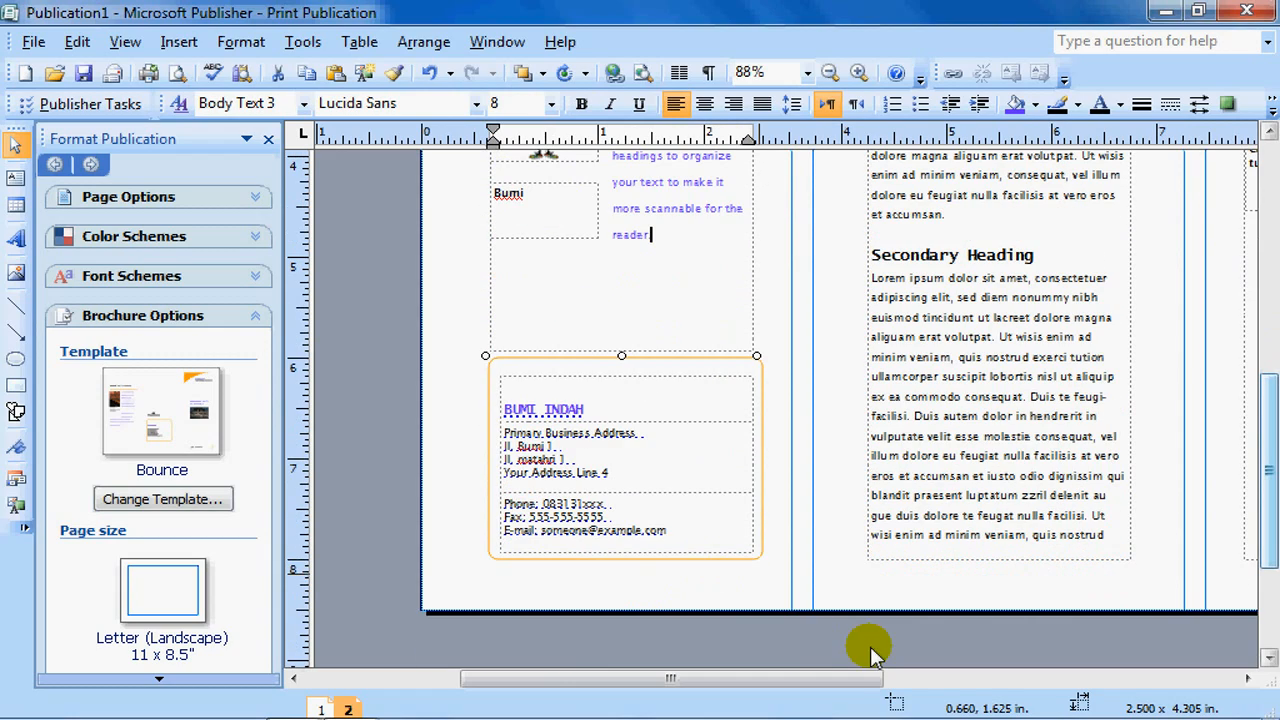
drag(848, 682, 946, 684)
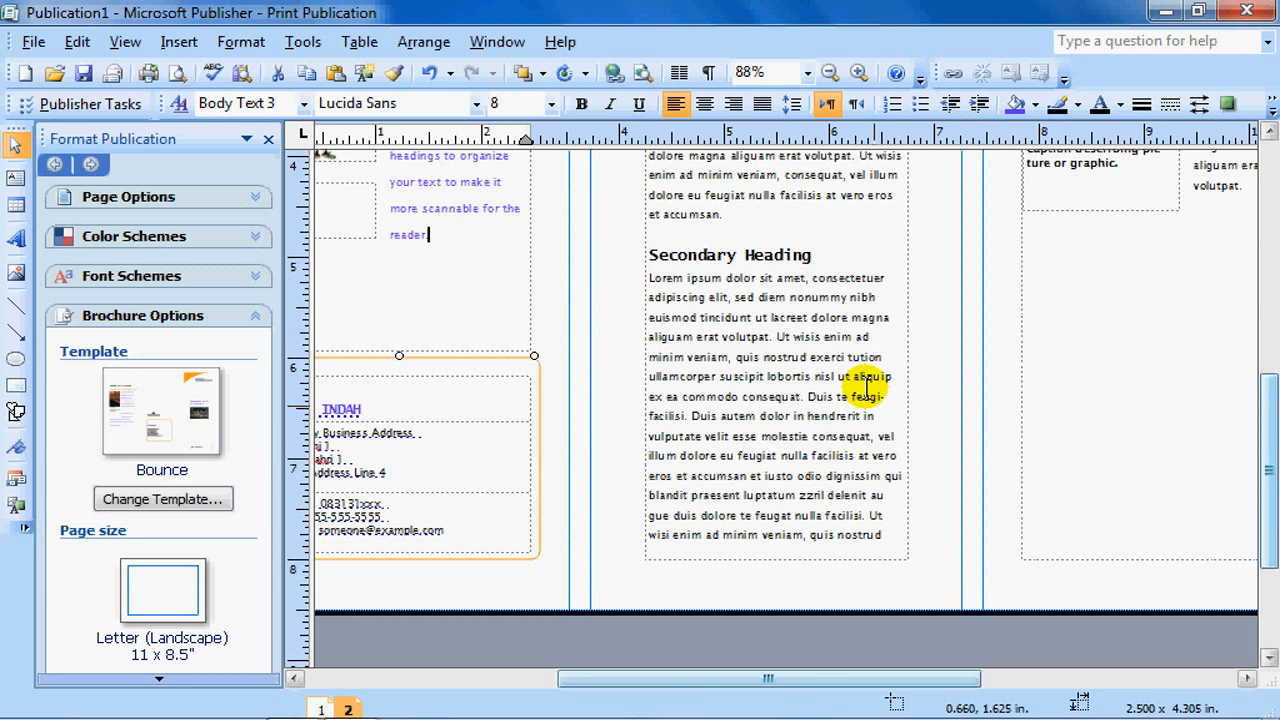
scroll(860, 380, up, 5)
scroll(862, 382, up, 2)
click(810, 262)
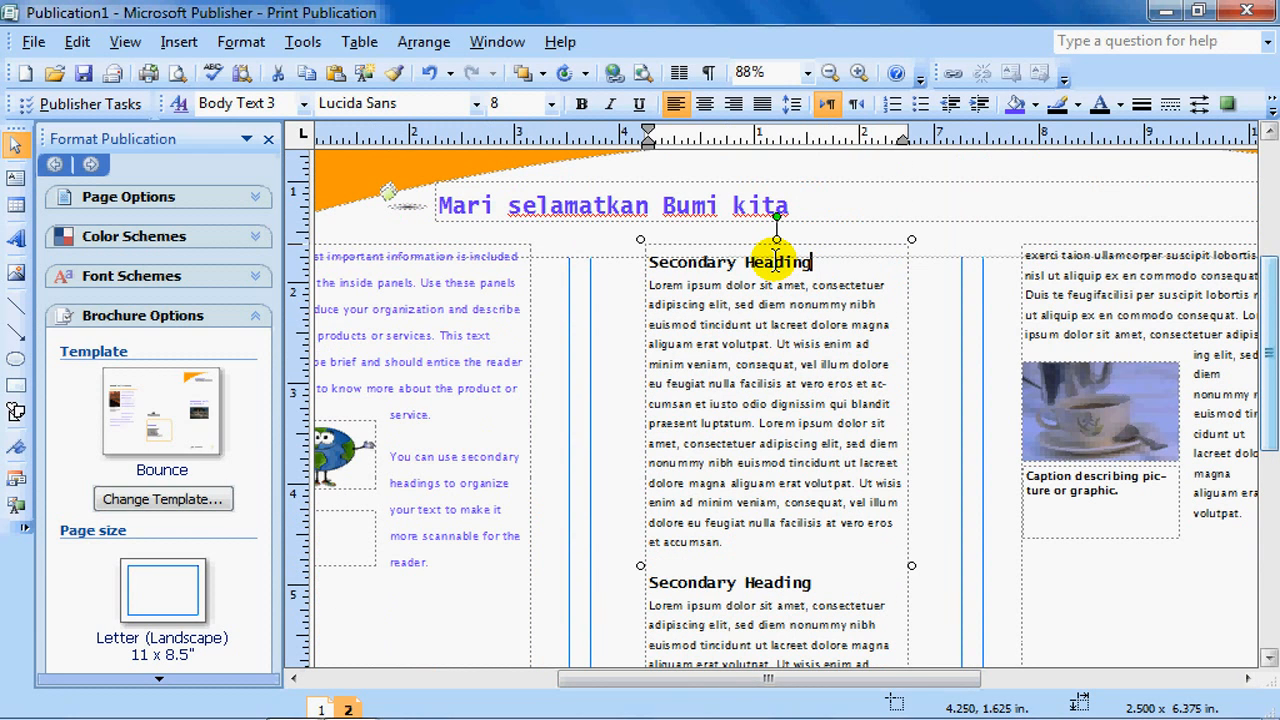
drag(776, 262, 623, 234)
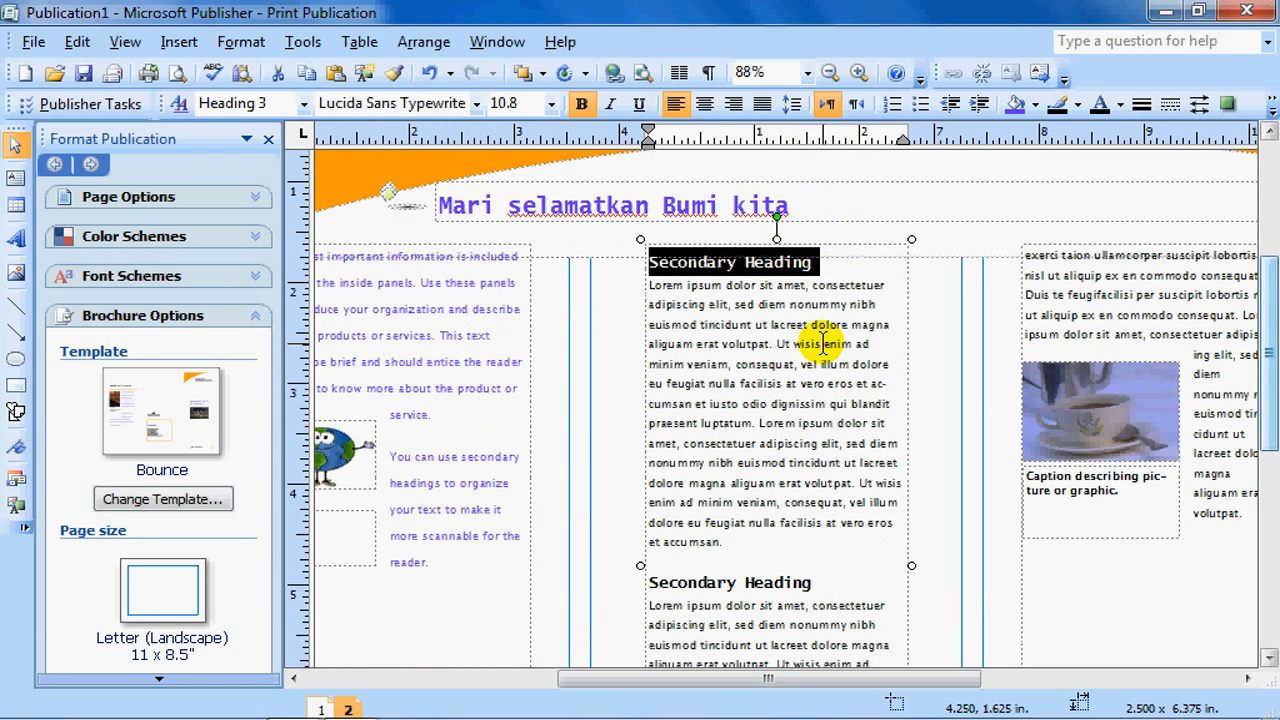
scroll(822, 345, down, 1)
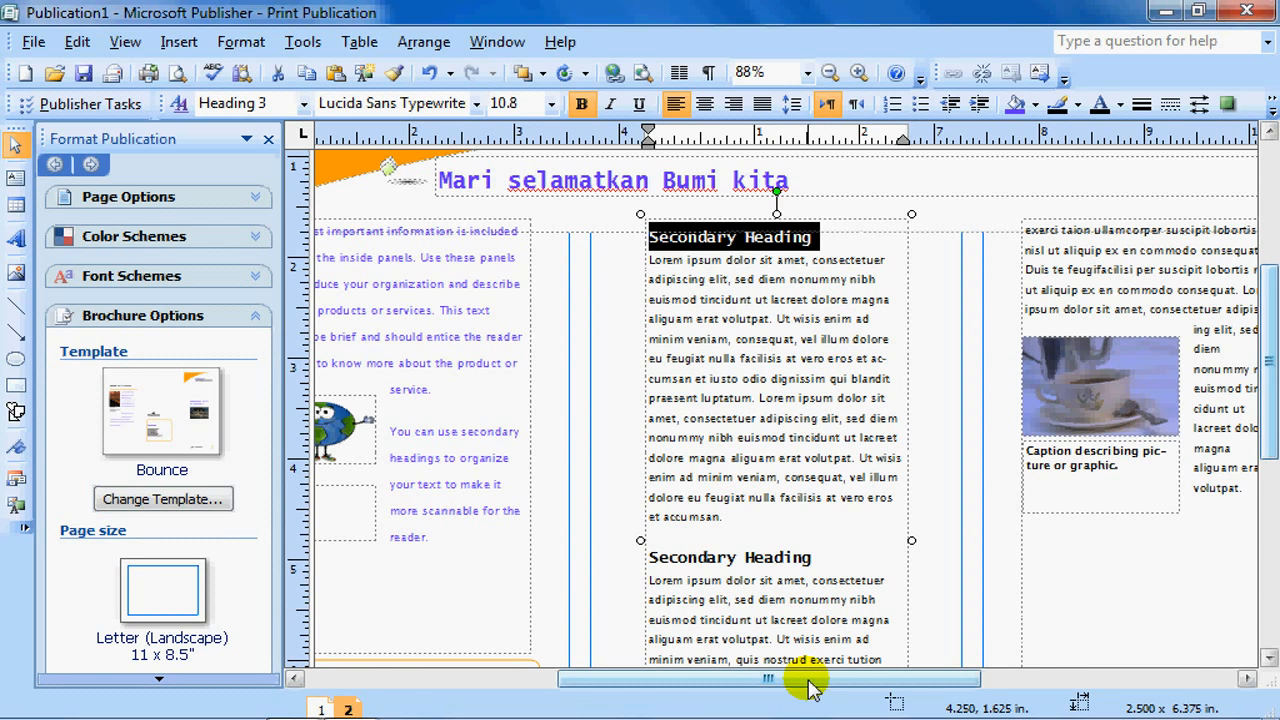
drag(811, 680, 779, 679)
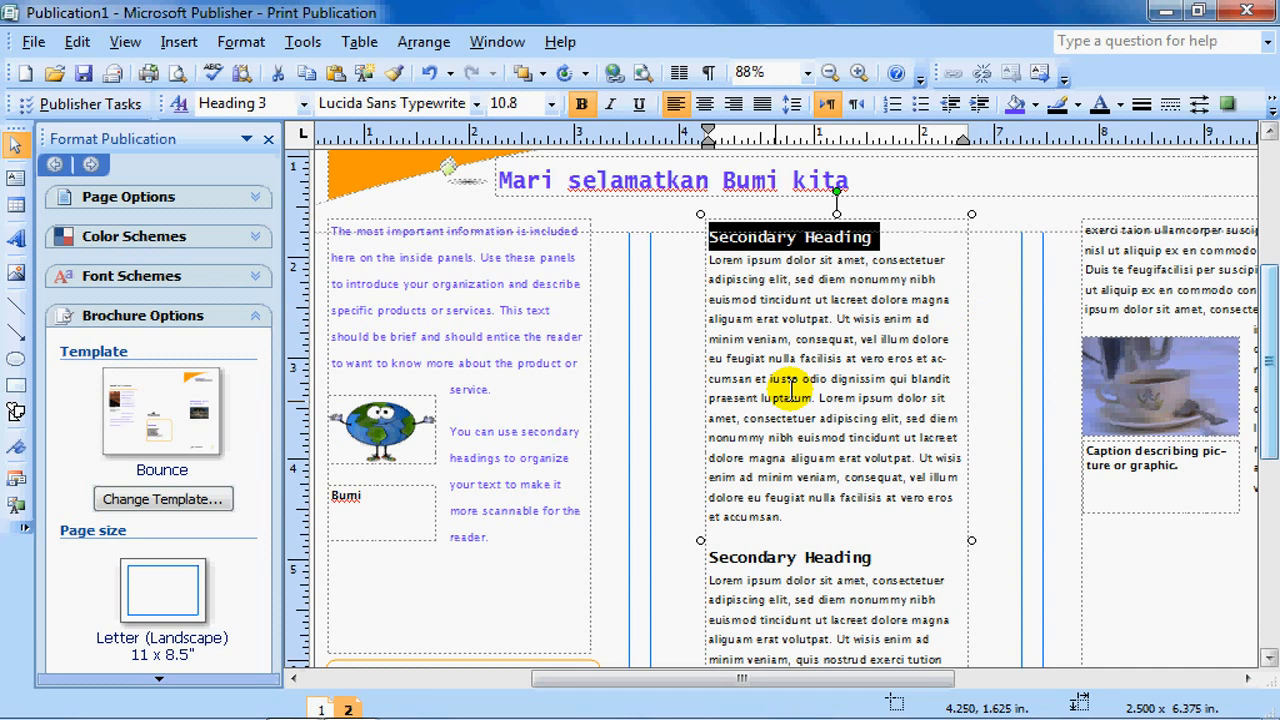
scroll(772, 380, down, 2)
scroll(772, 403, down, 1)
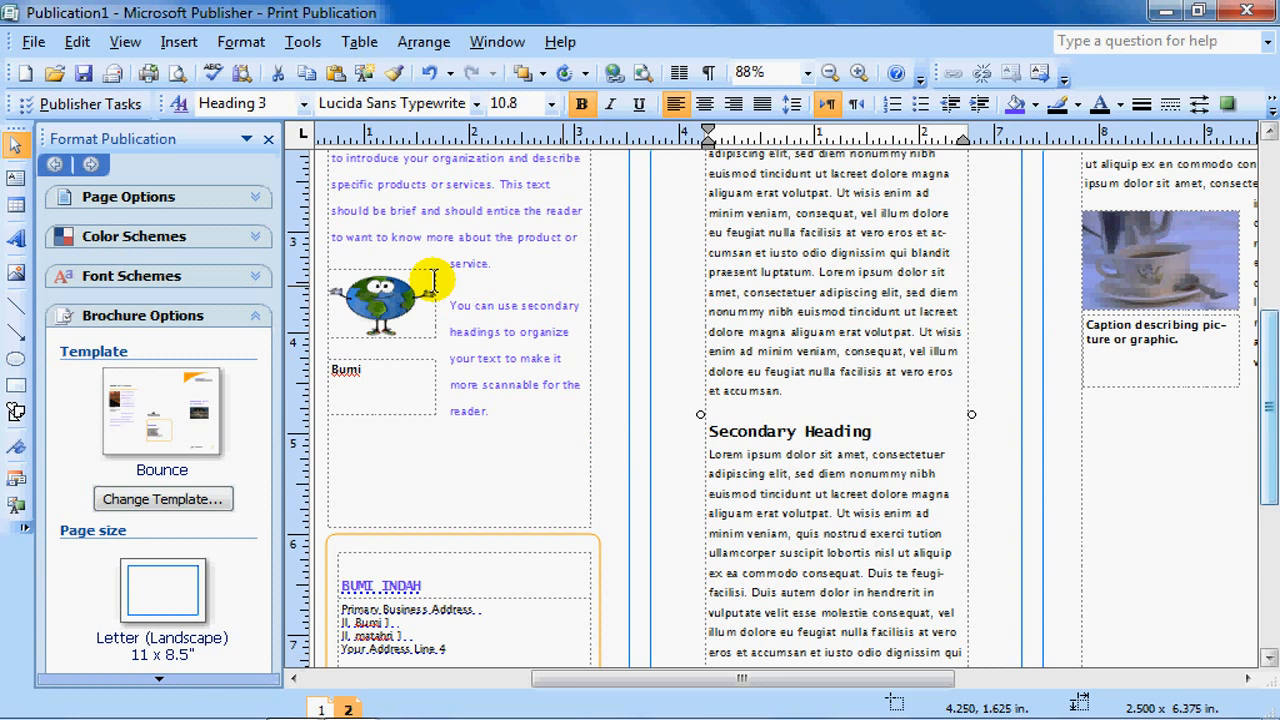
scroll(906, 366, up, 1)
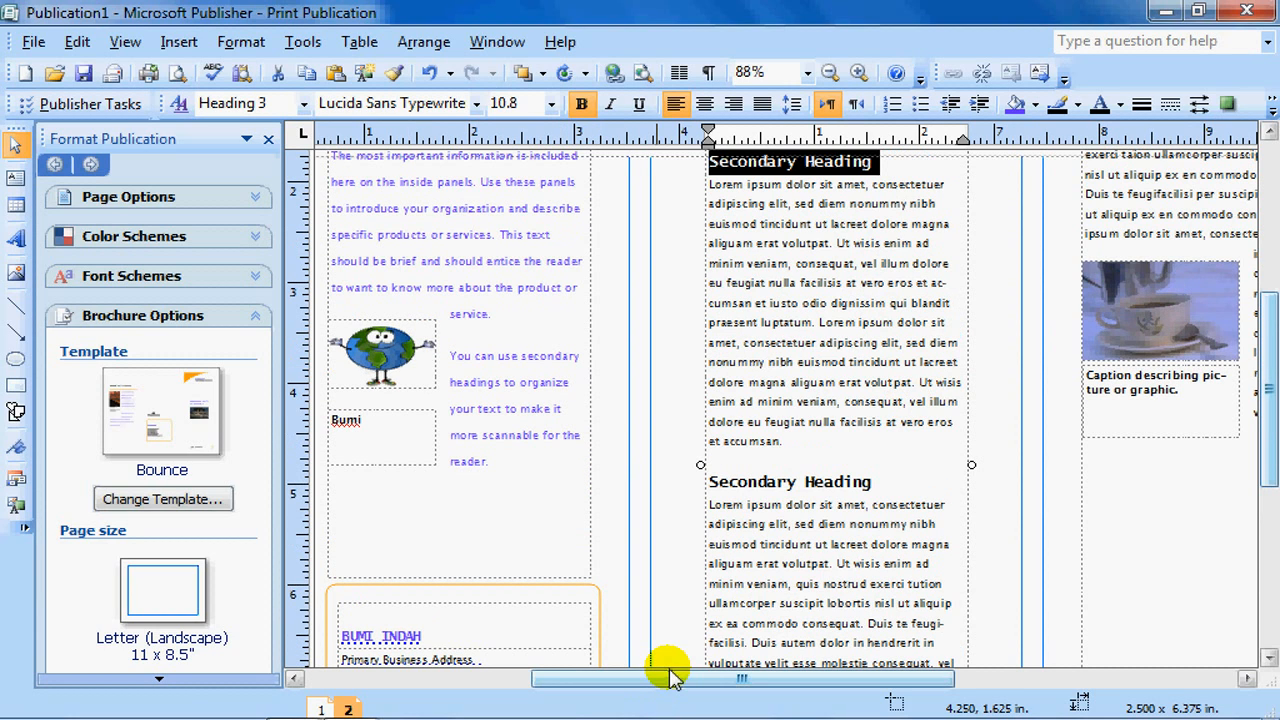
Replace the coffee cup picture in the third inside column with the image Bumi Tua.jpg.
drag(666, 679, 829, 632)
click(775, 290)
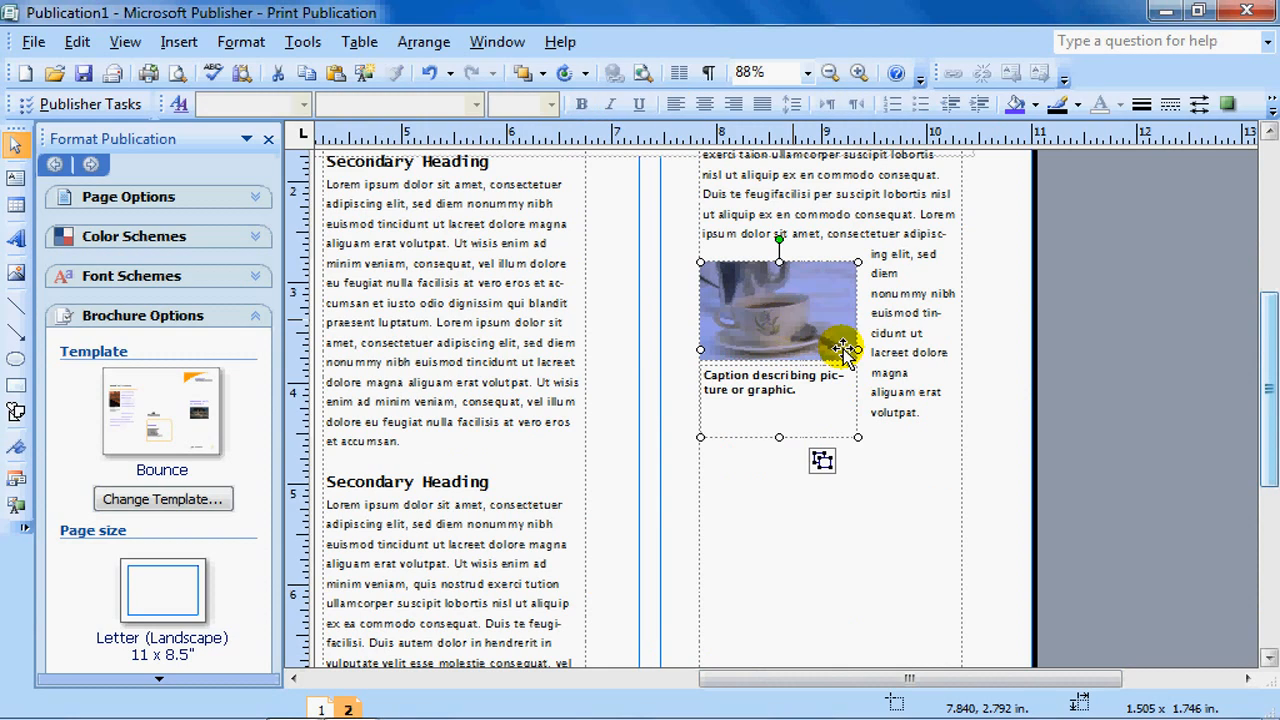
click(742, 327)
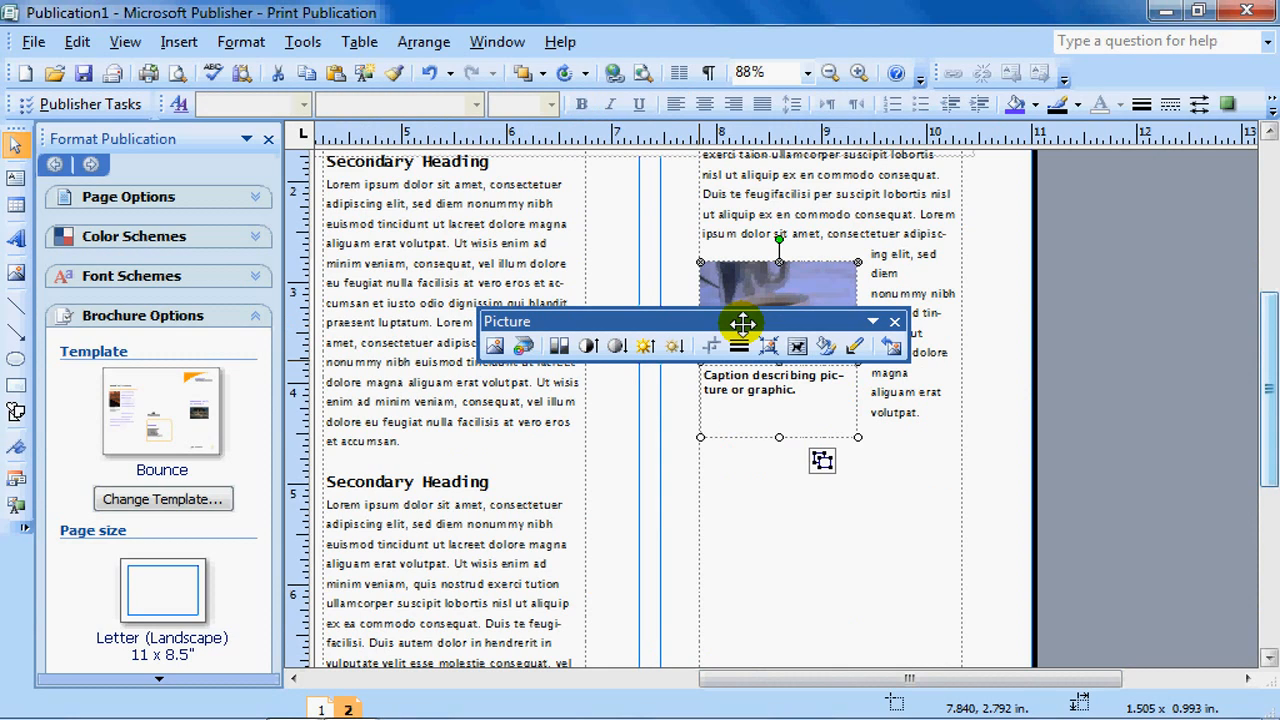
click(495, 346)
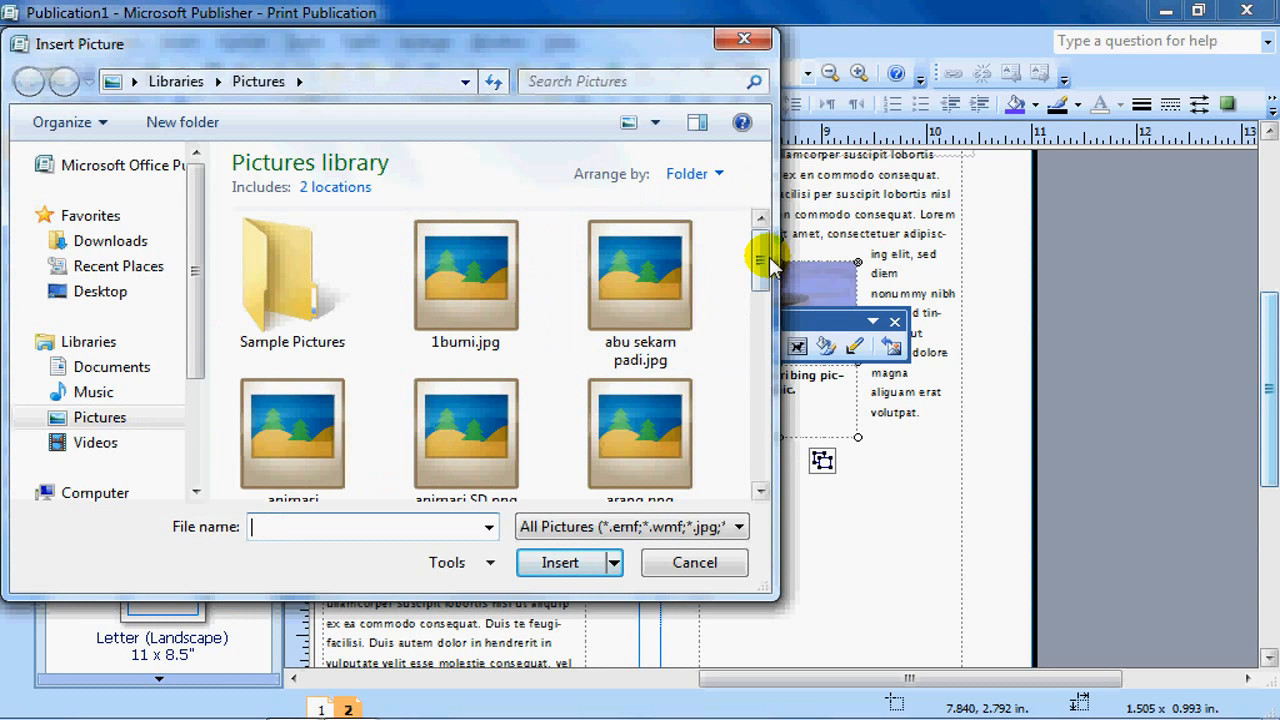
drag(766, 251, 763, 372)
click(294, 280)
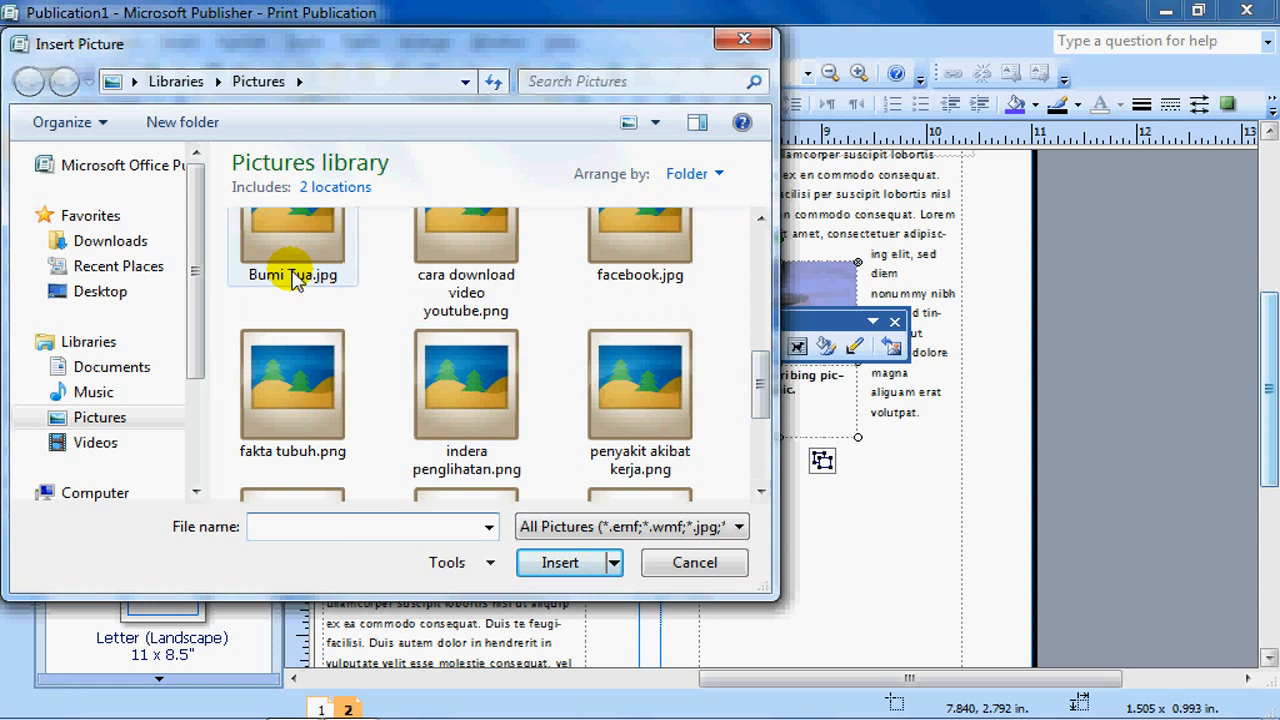
click(545, 560)
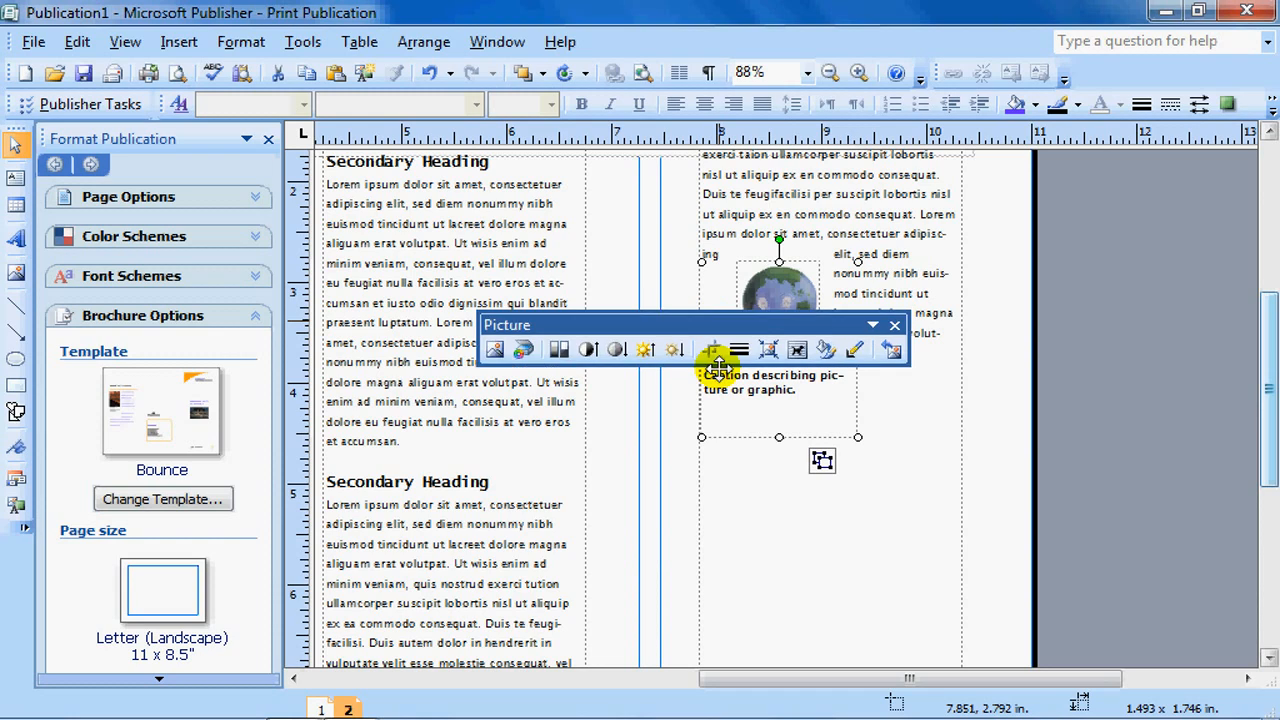
drag(719, 320, 751, 517)
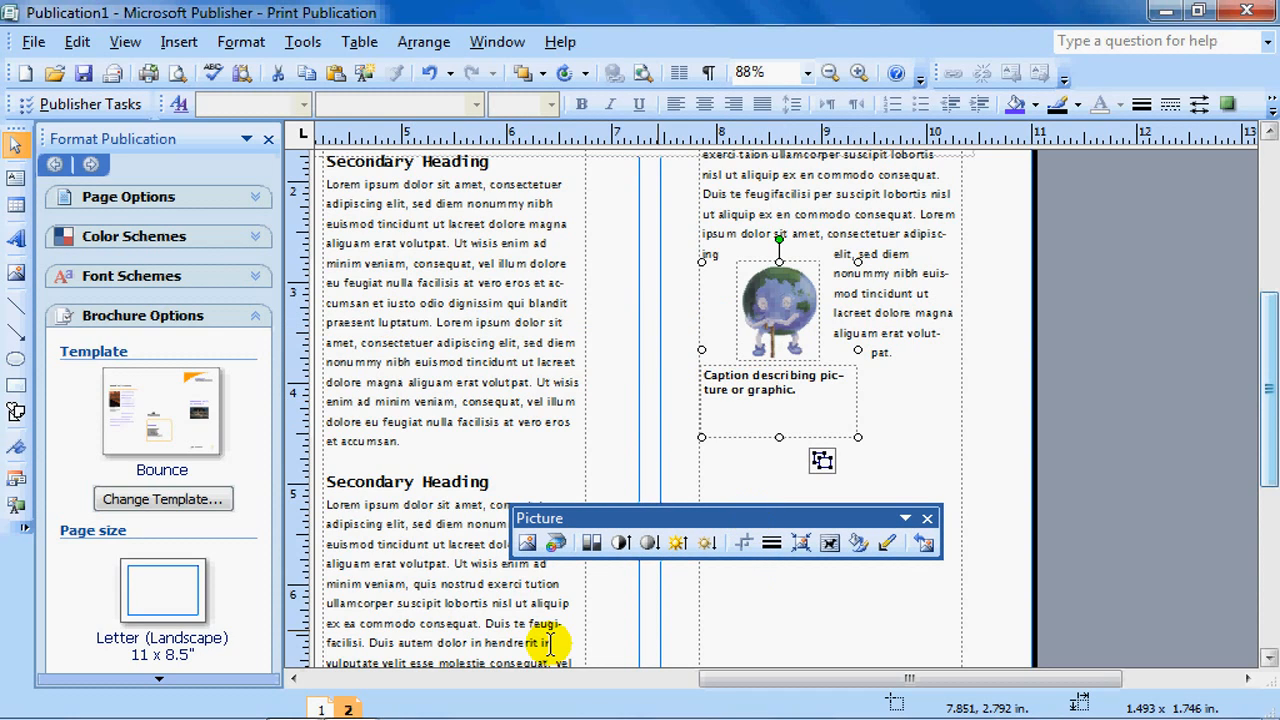
Review the outside and inside pages of the brochure for placeholder content that still needs replacing.
click(320, 706)
drag(800, 680, 527, 675)
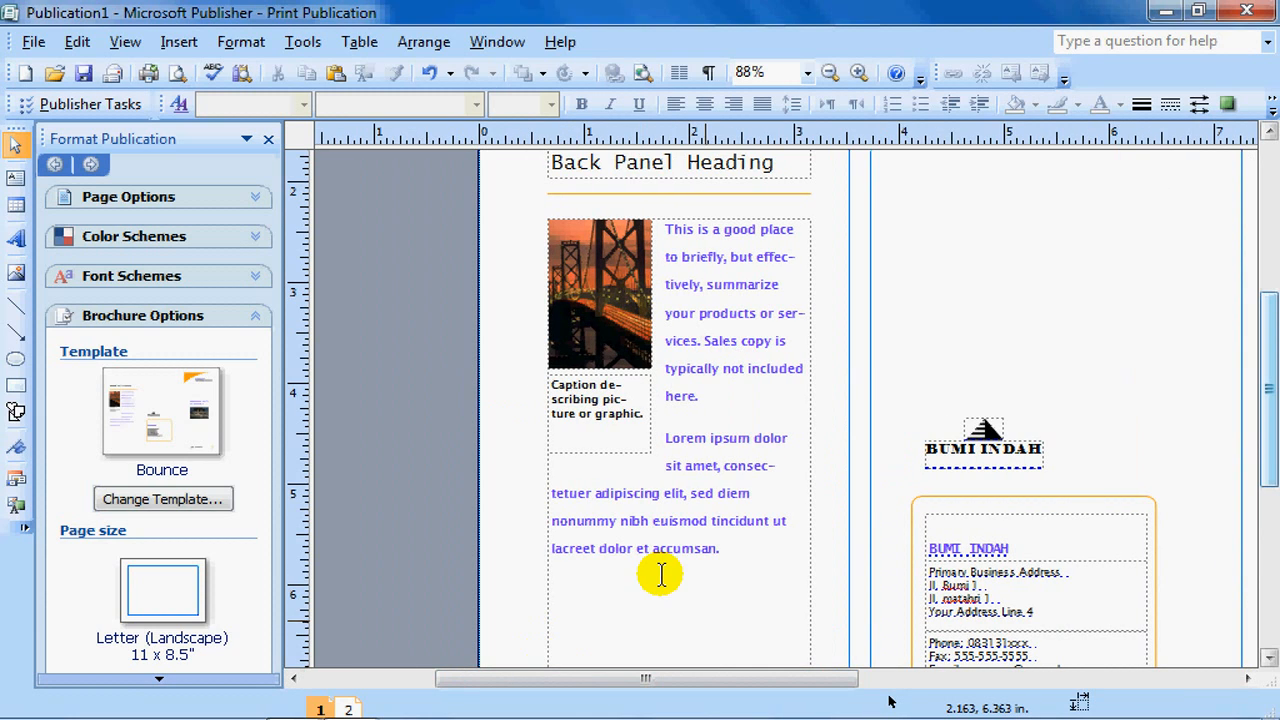
click(352, 708)
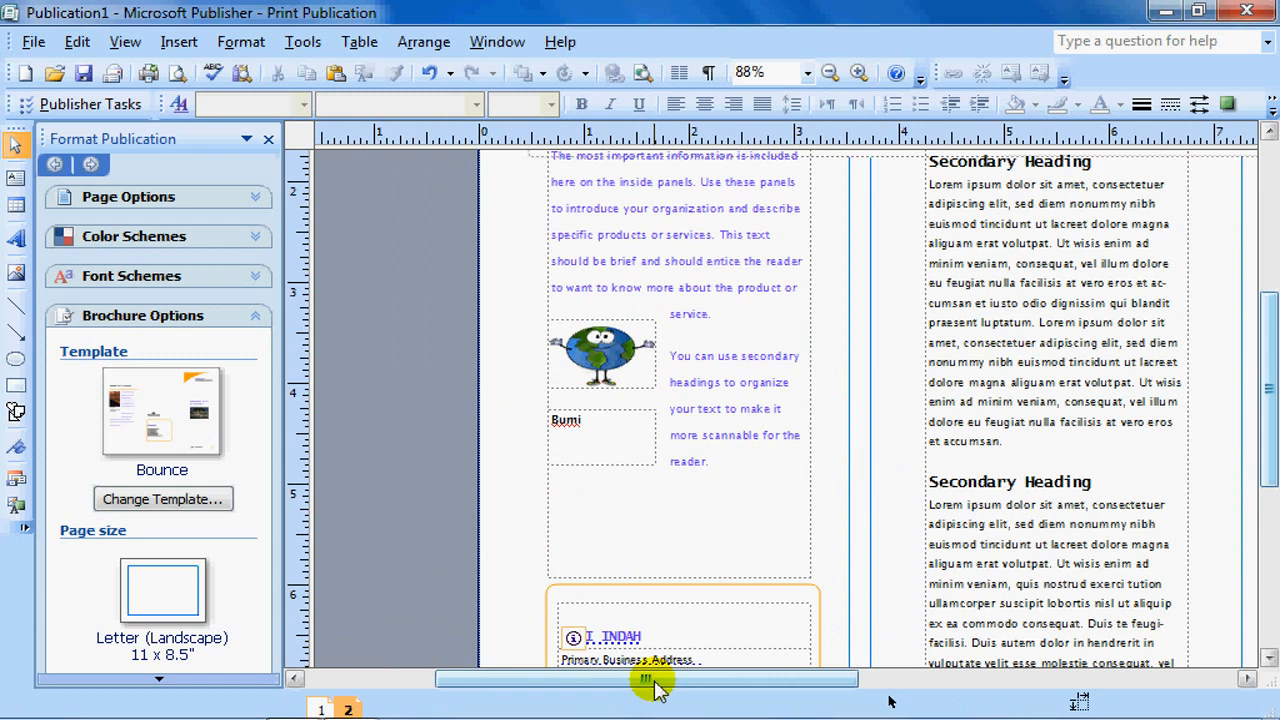
drag(655, 686, 1000, 474)
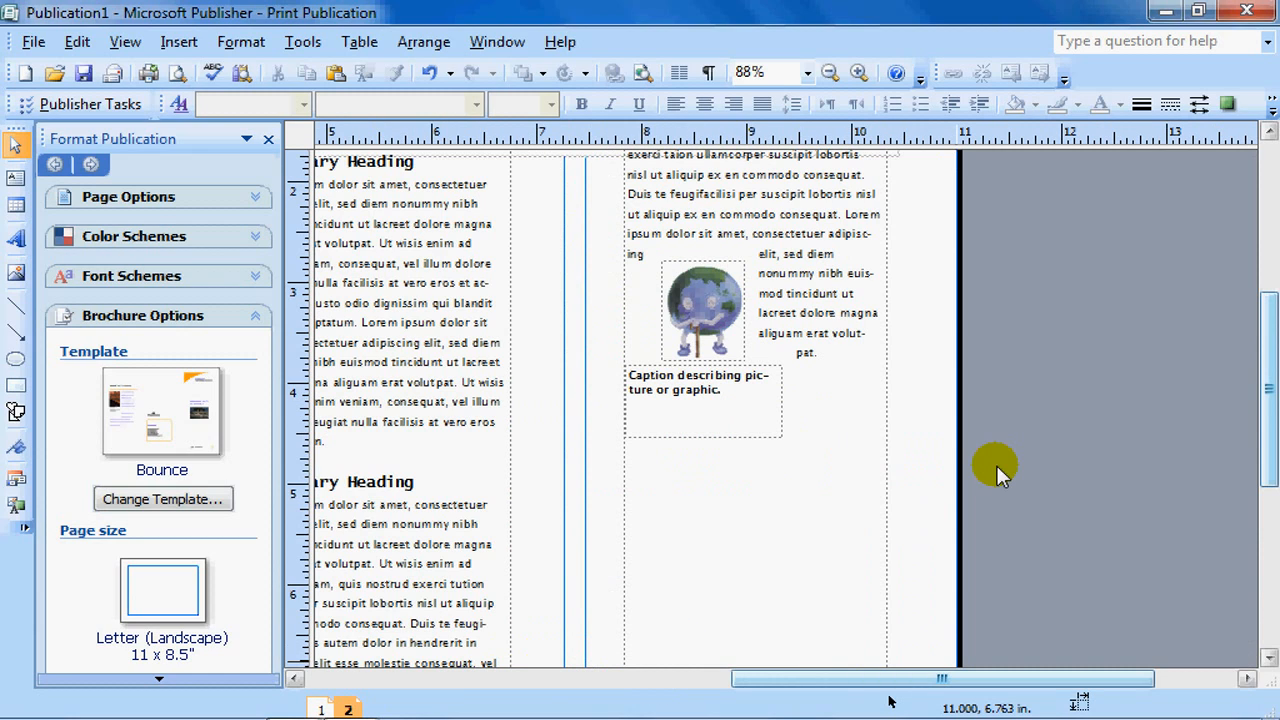
click(320, 706)
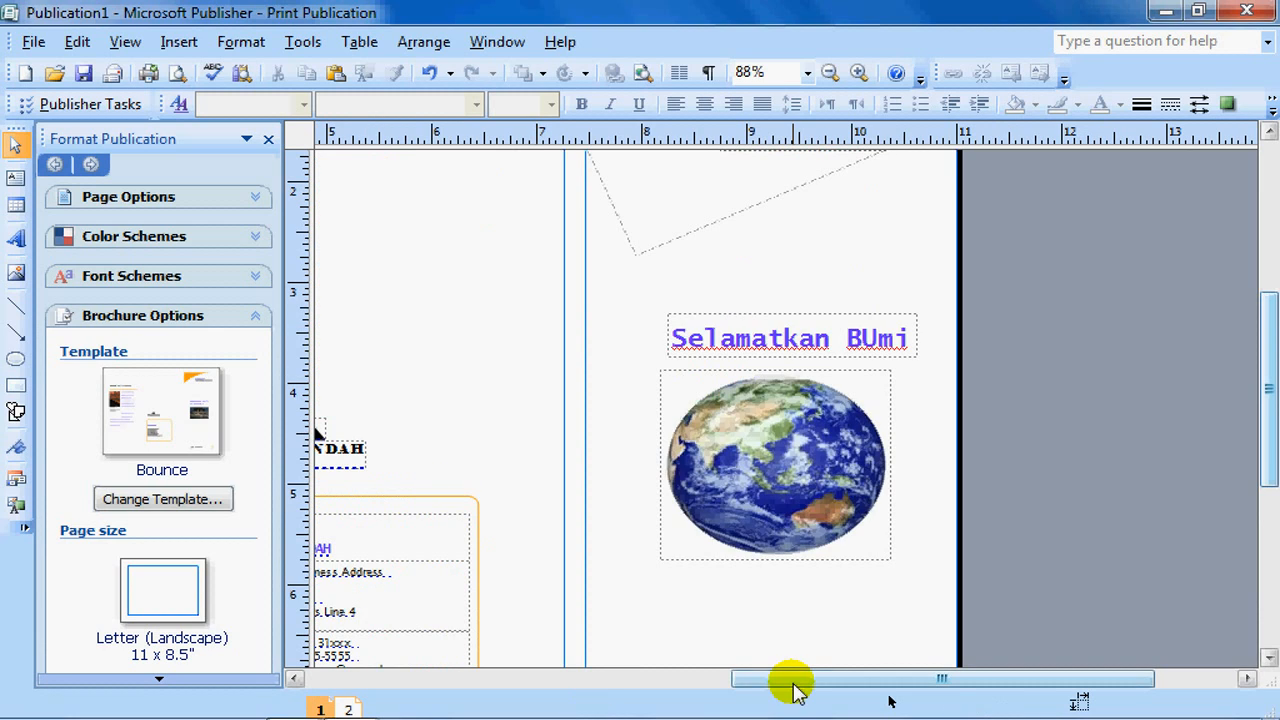
drag(793, 686, 500, 677)
scroll(563, 409, up, 4)
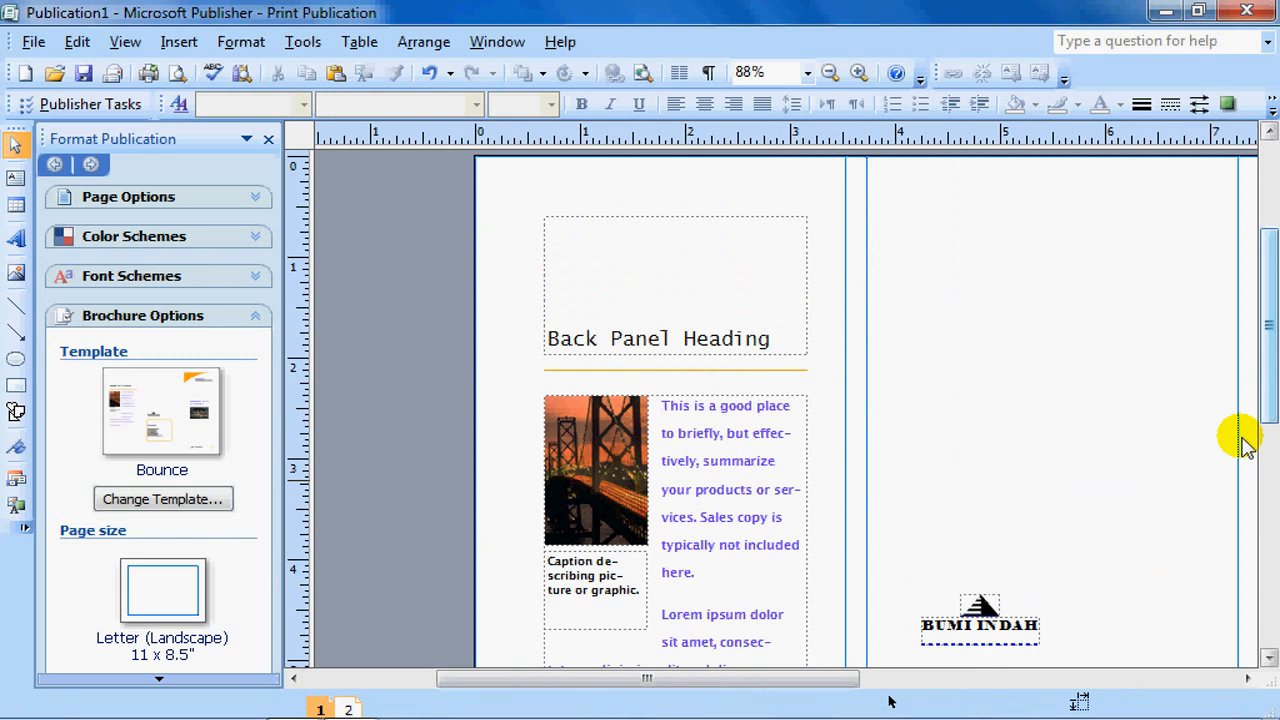
Replace the bridge picture on the back panel of page 1 with the image bumi 3.jpg.
click(606, 440)
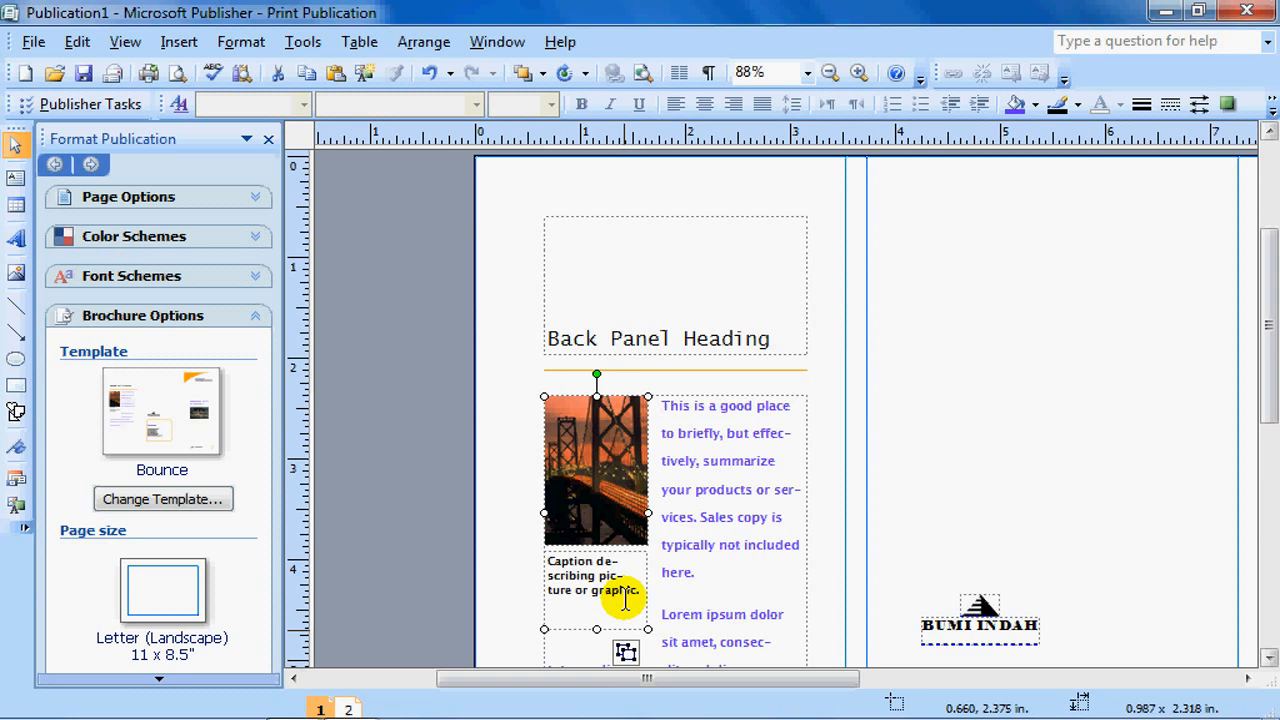
drag(1268, 266, 1270, 335)
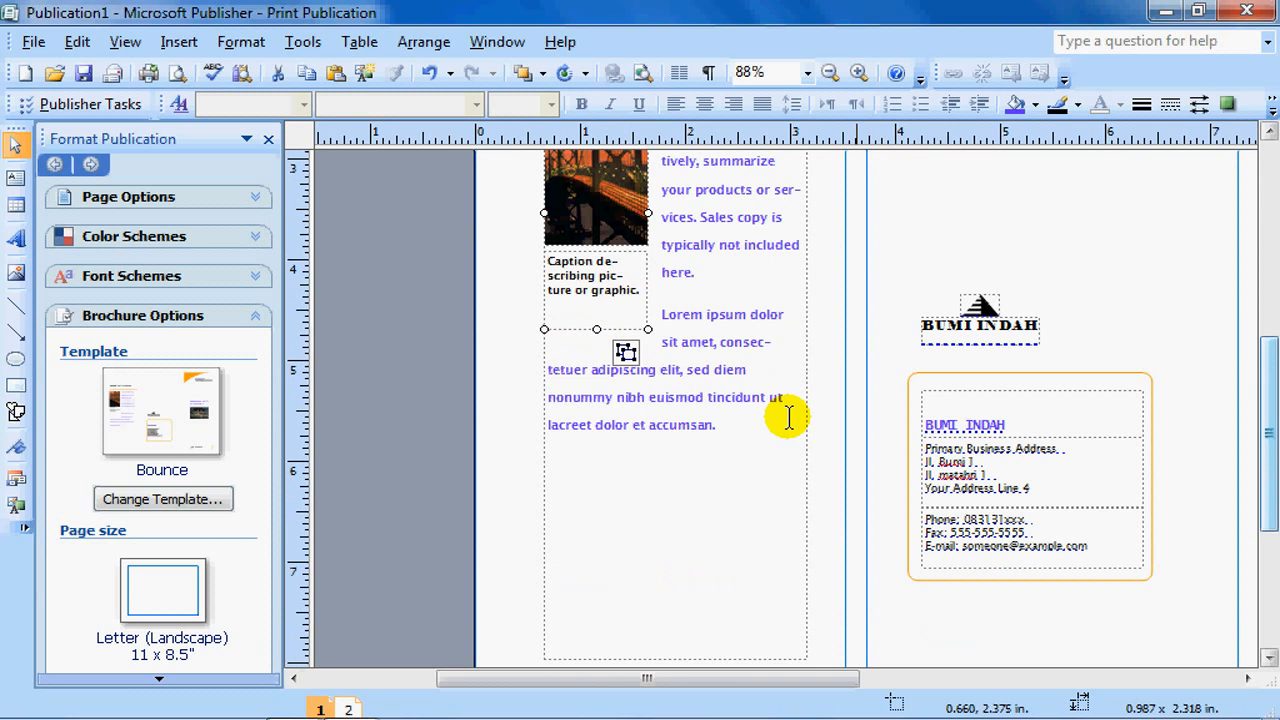
click(558, 200)
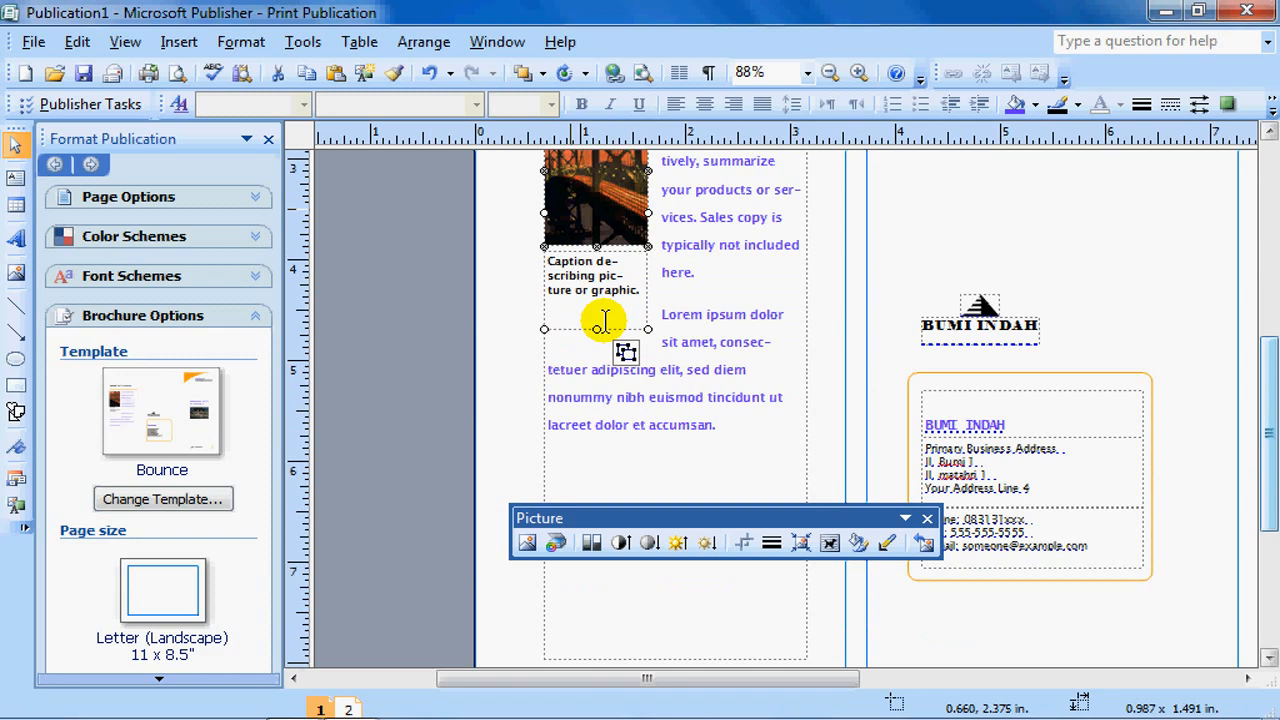
click(527, 542)
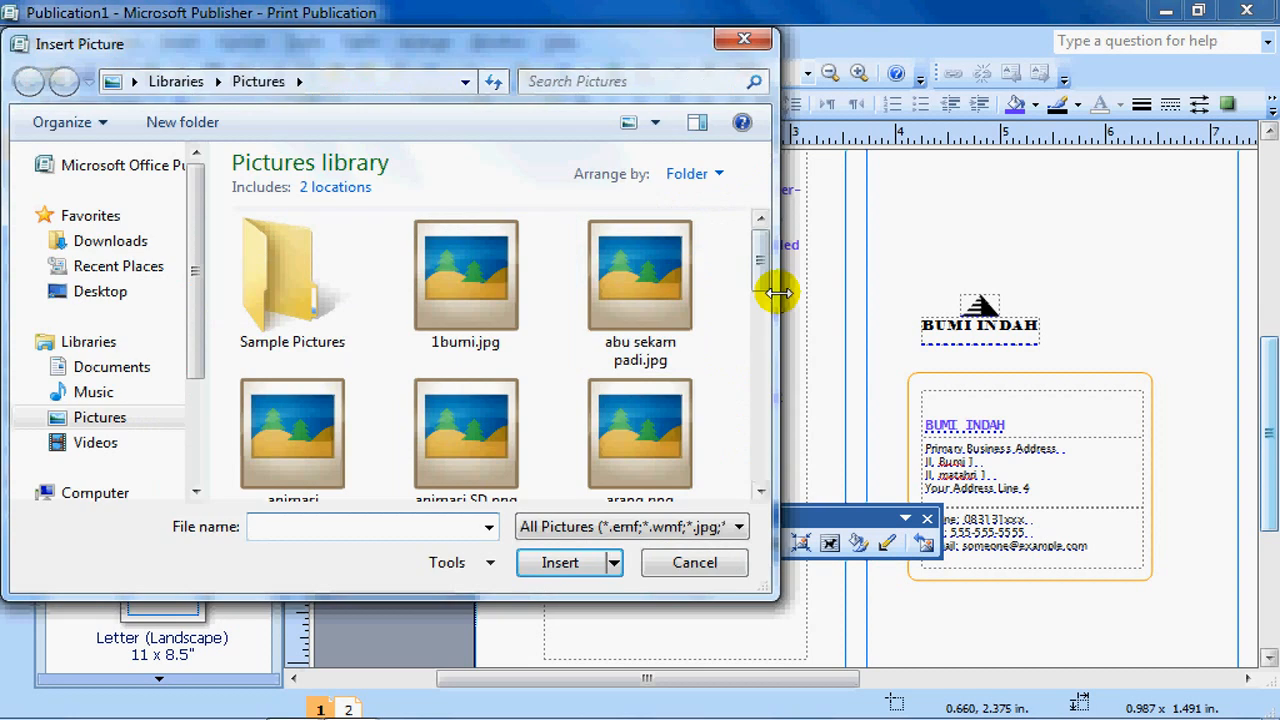
scroll(762, 275, down, 1)
drag(757, 285, 759, 326)
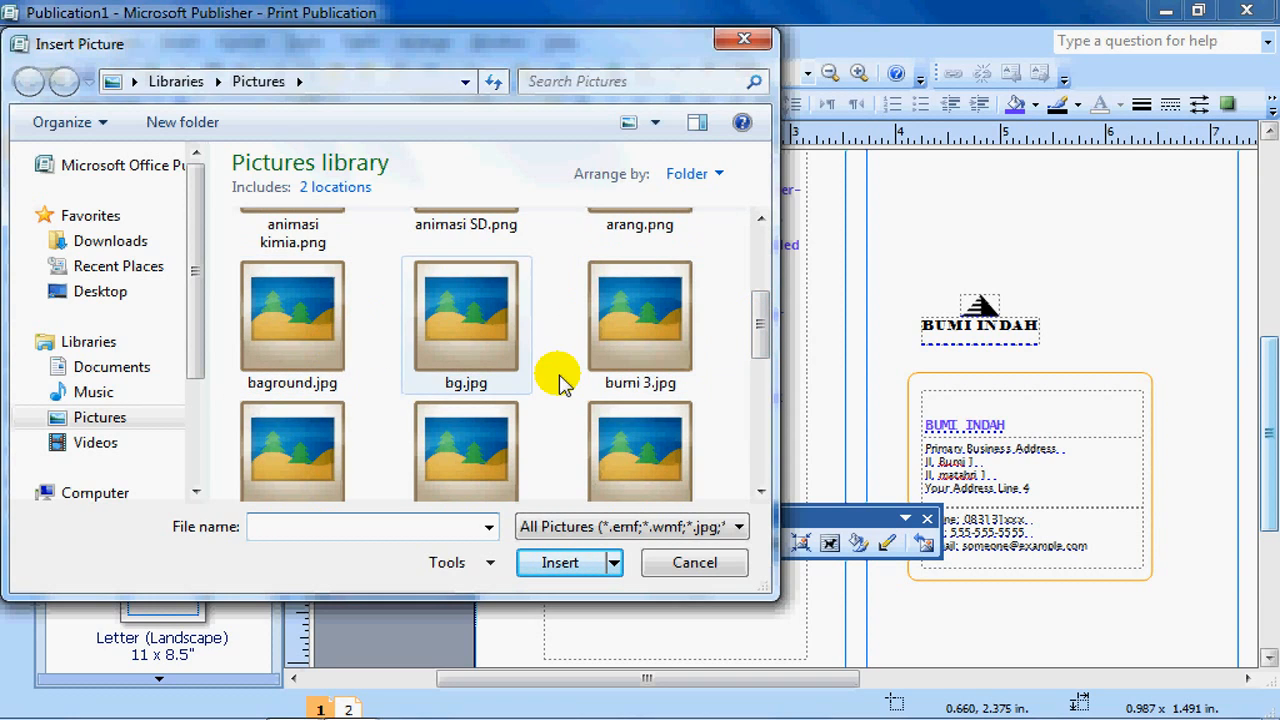
click(690, 328)
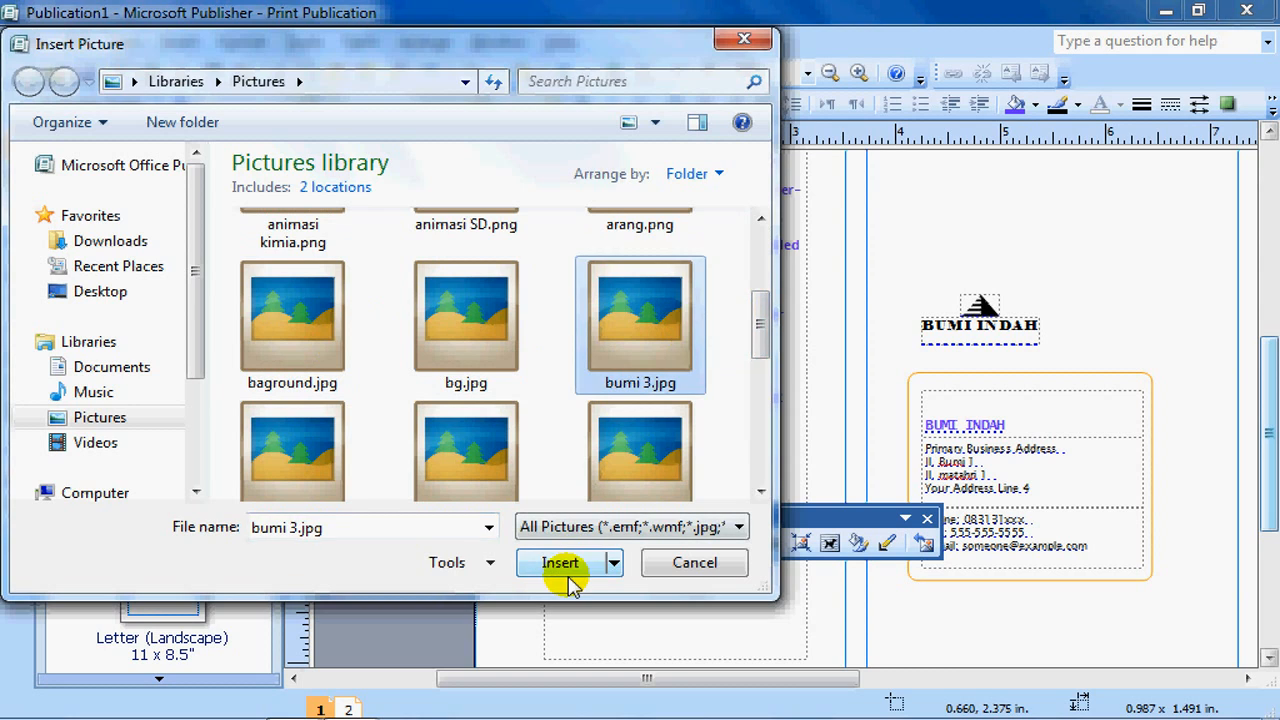
click(563, 564)
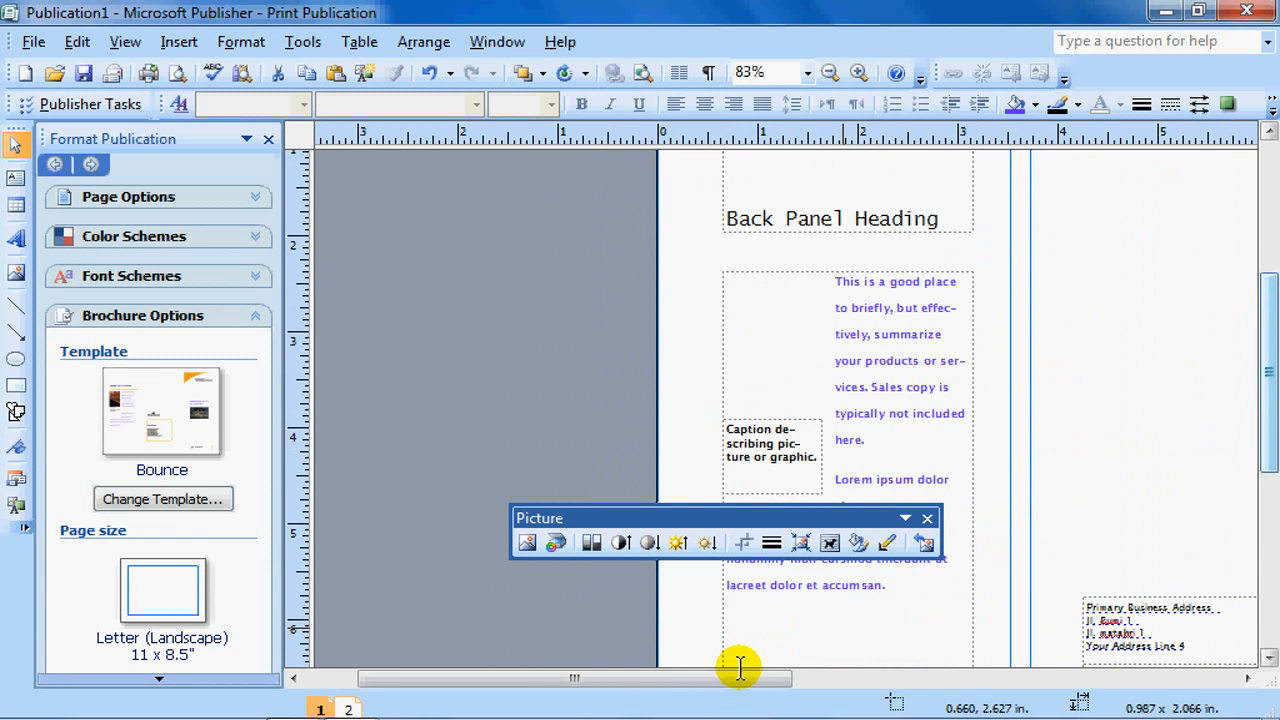
drag(737, 683, 900, 678)
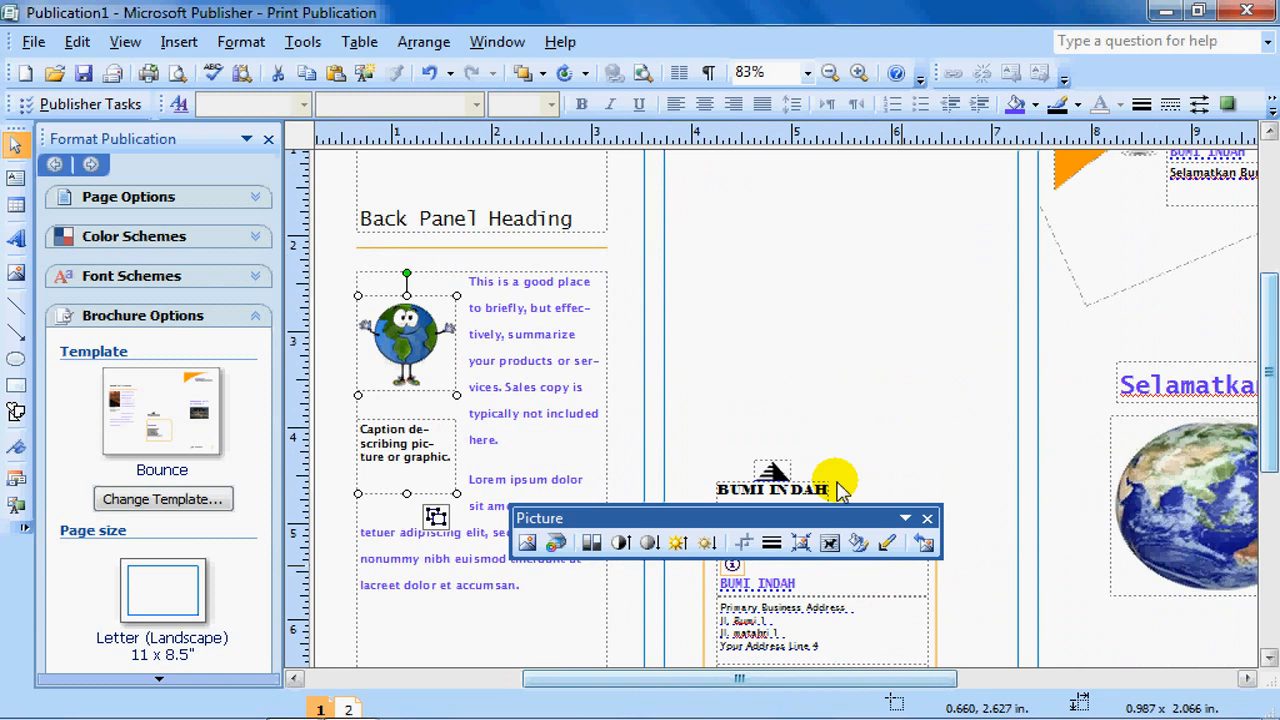
drag(812, 518, 877, 486)
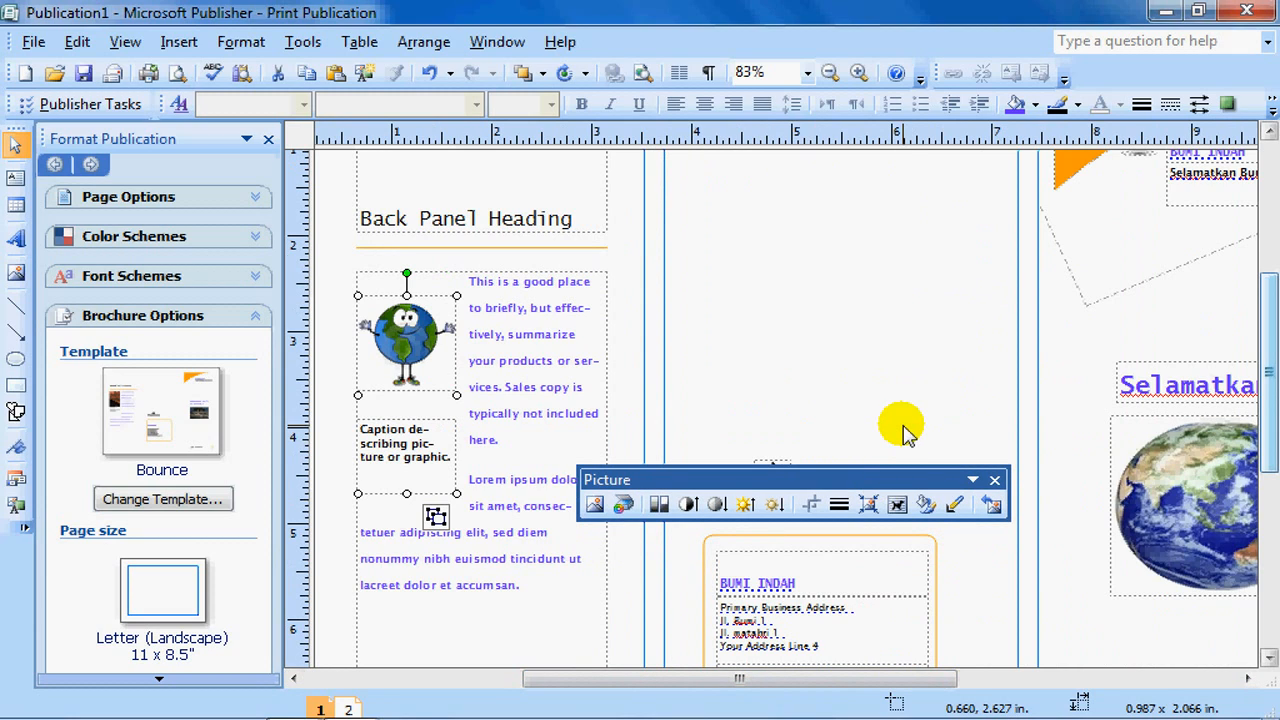
Save the outside page as a JPEG image named "brosur bumi" in the Documents library.
ctrl+scroll(903, 428, down, 2)
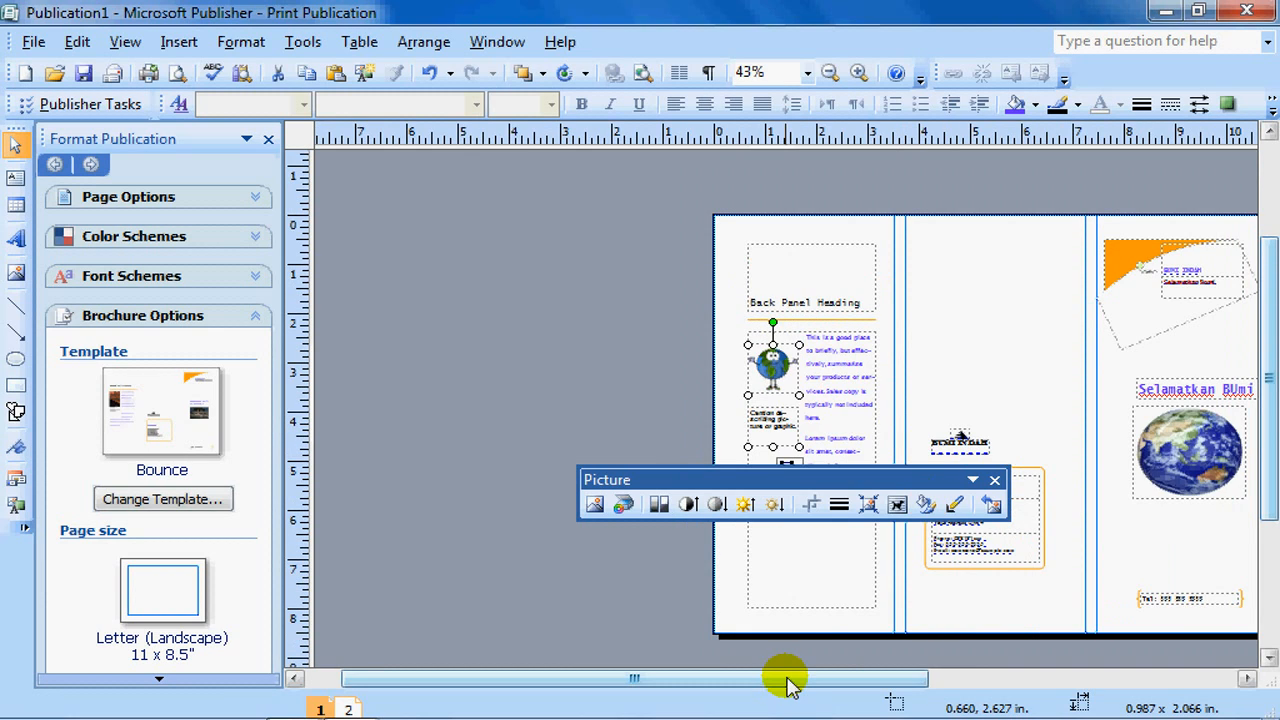
drag(787, 683, 829, 677)
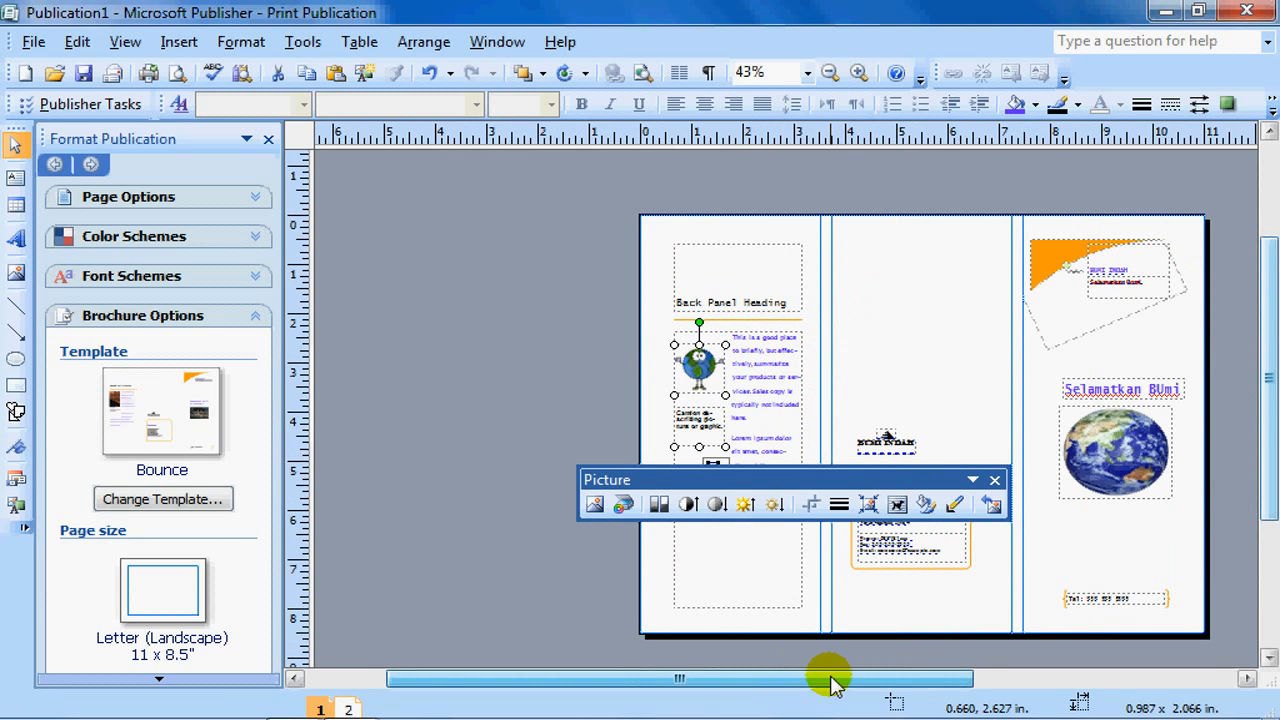
click(34, 42)
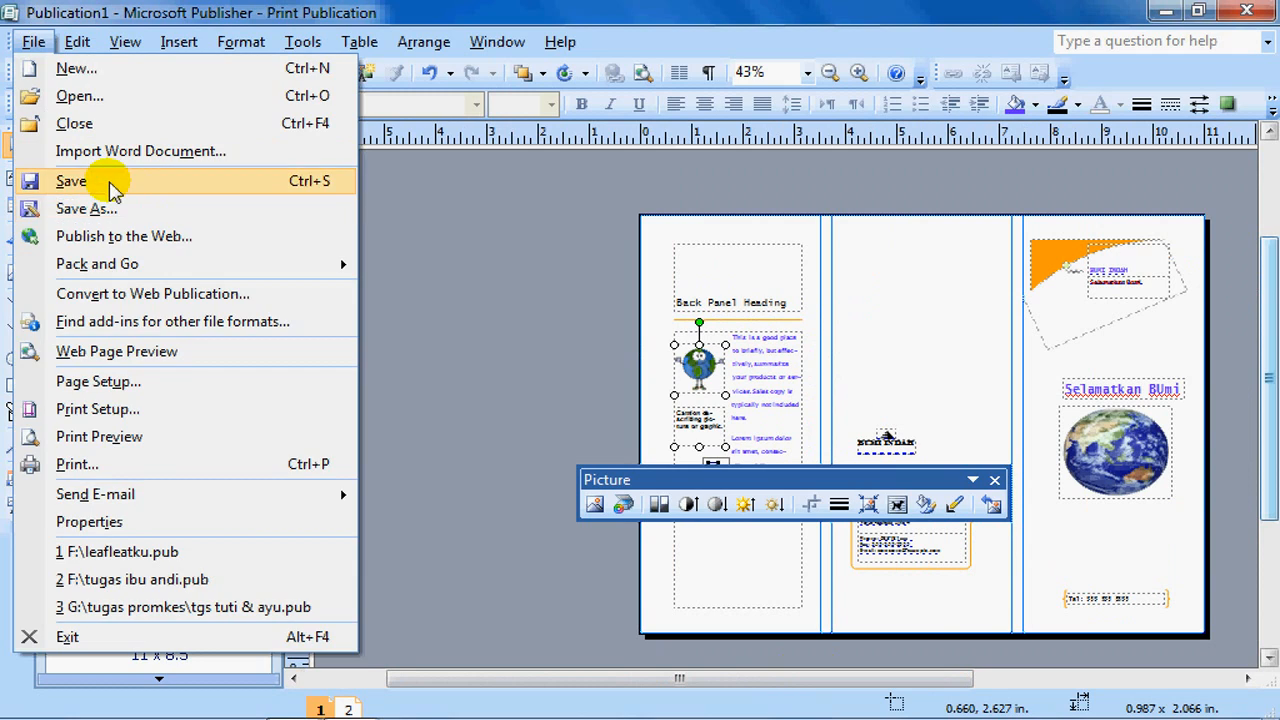
click(544, 273)
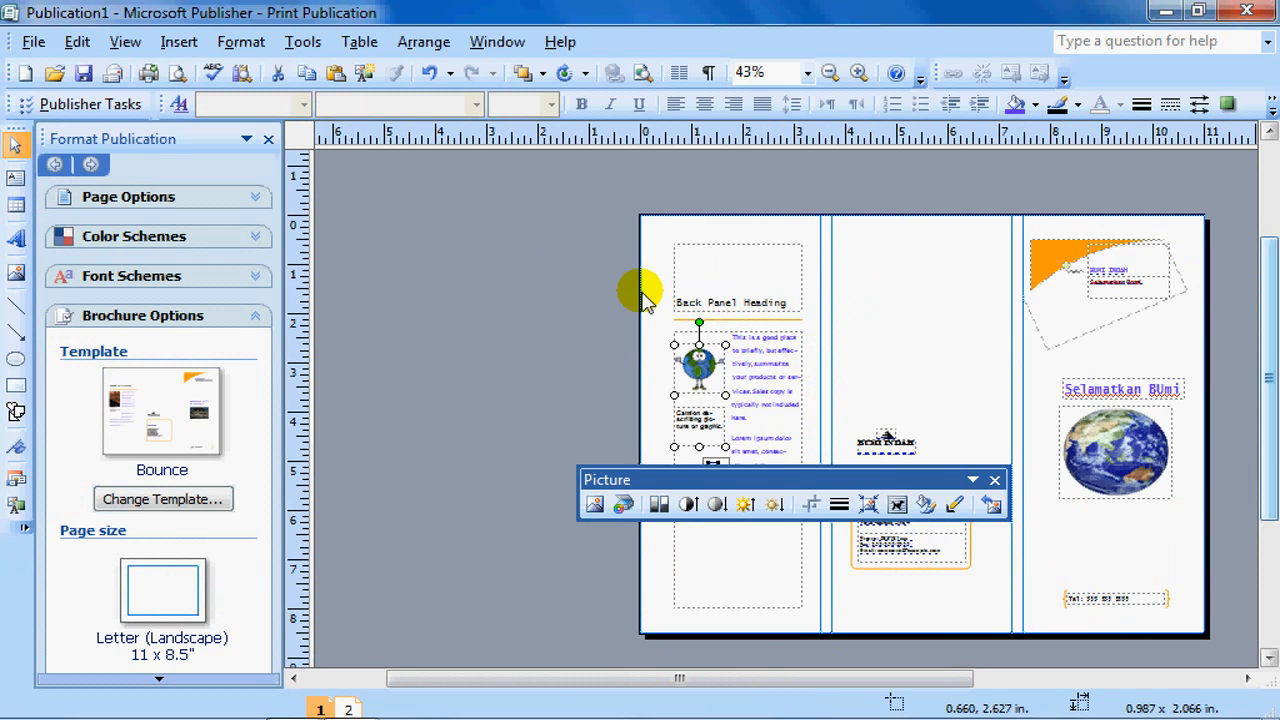
key(ctrl+s)
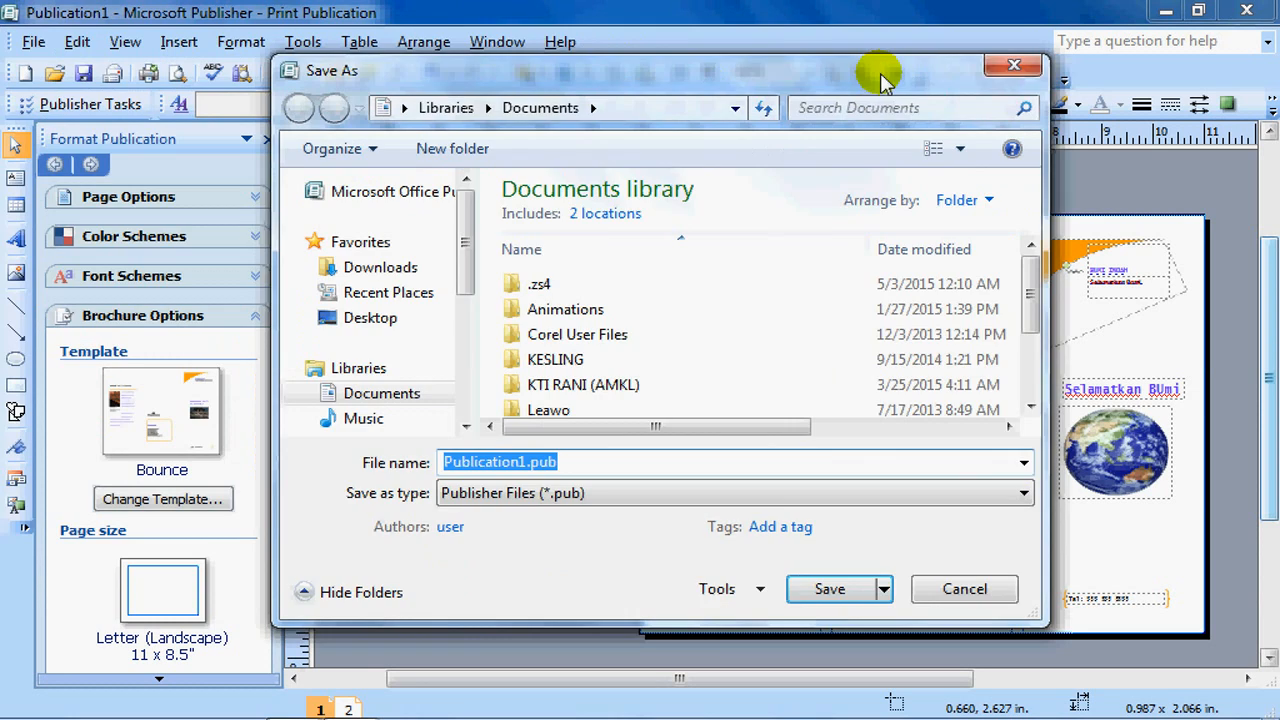
click(691, 492)
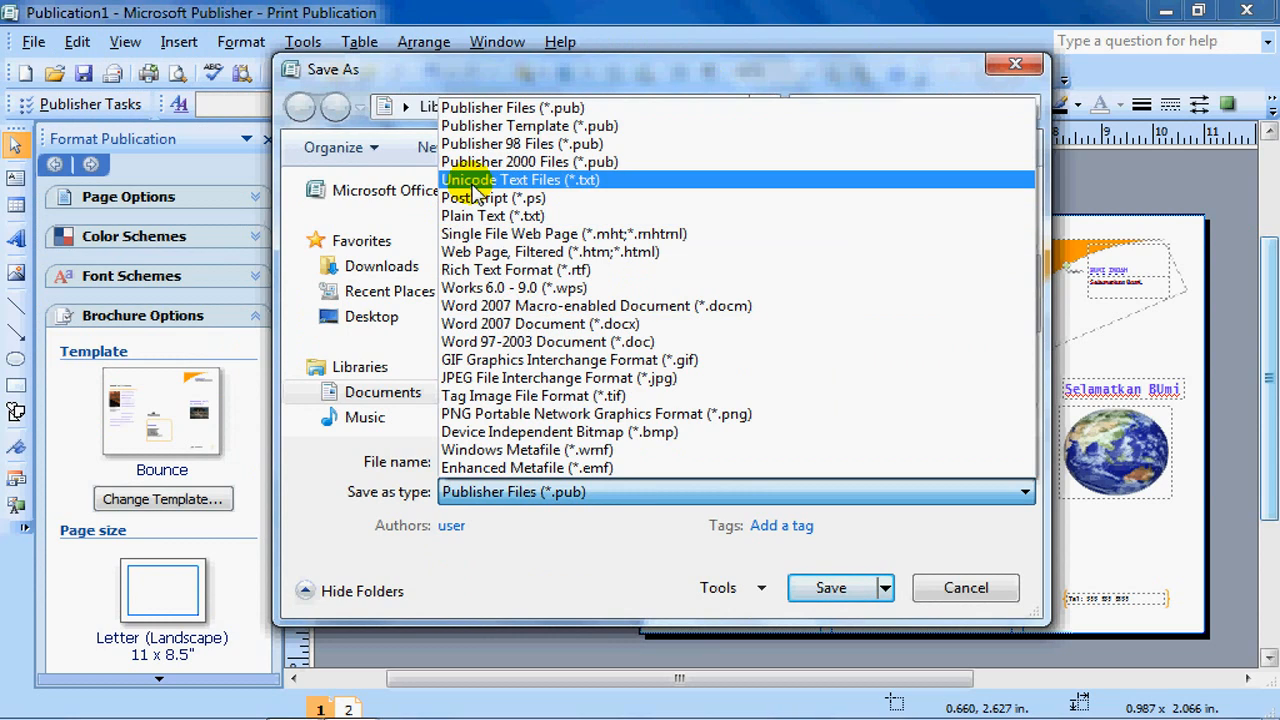
click(652, 390)
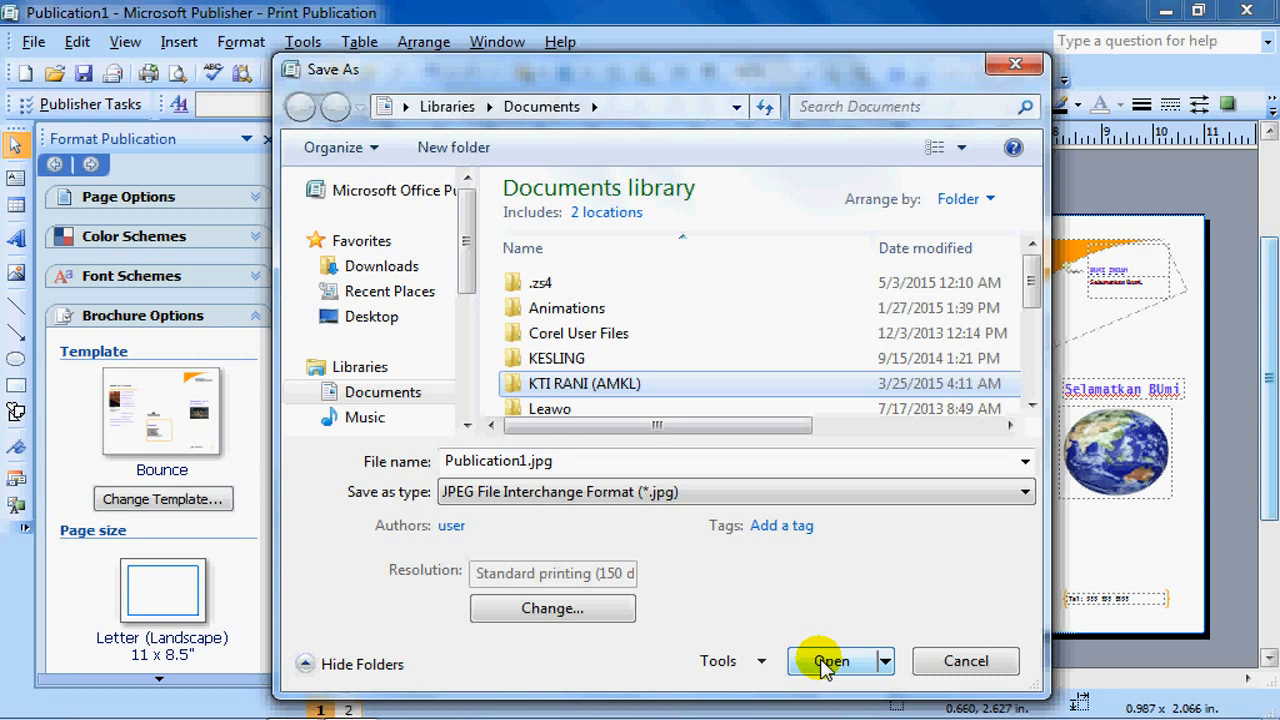
double_click(533, 460)
text(b)
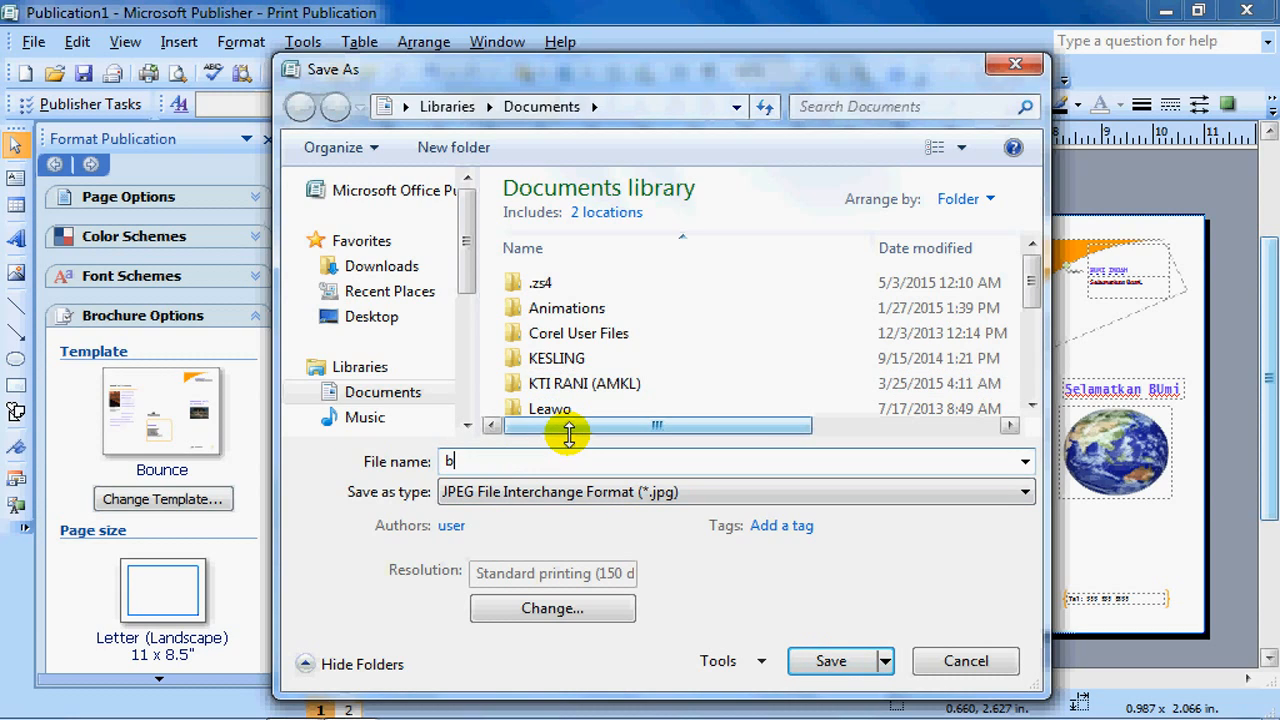
text(rosur )
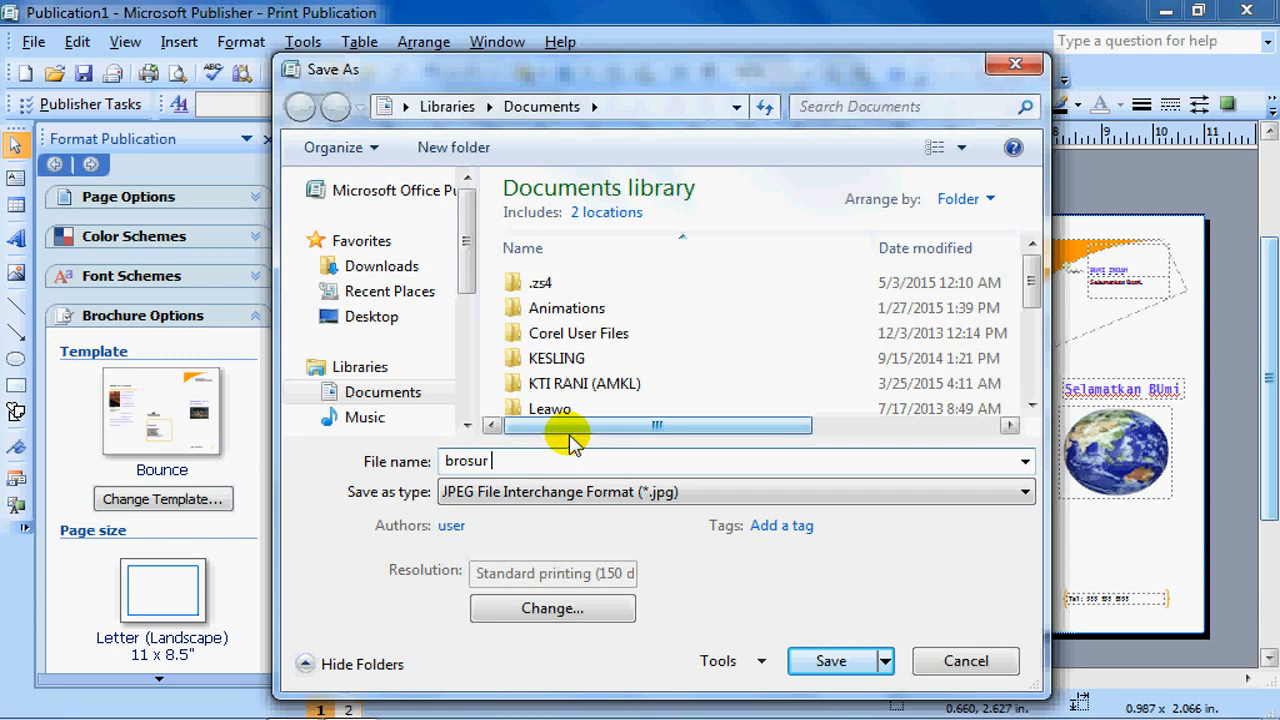
text(bumi)
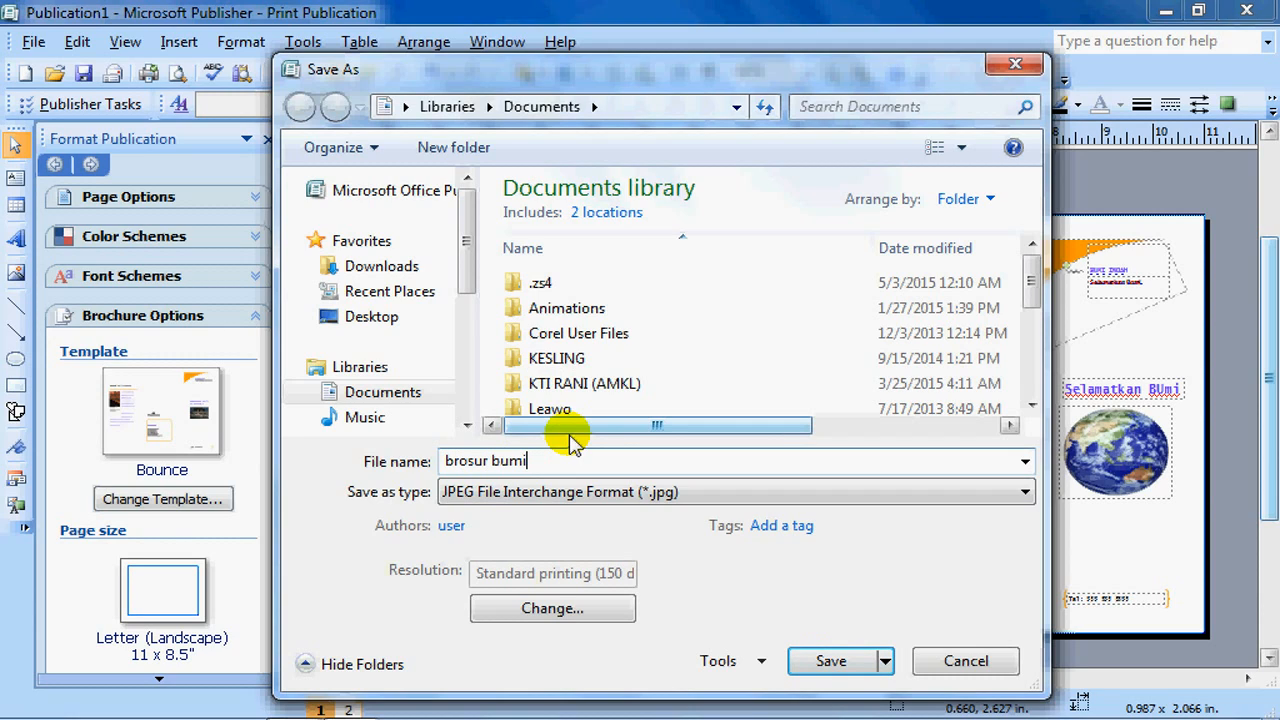
key(Return)
Find brosur bumi.jpg in the Documents library and preview the exported brochure page.
mouse_move(92, 680)
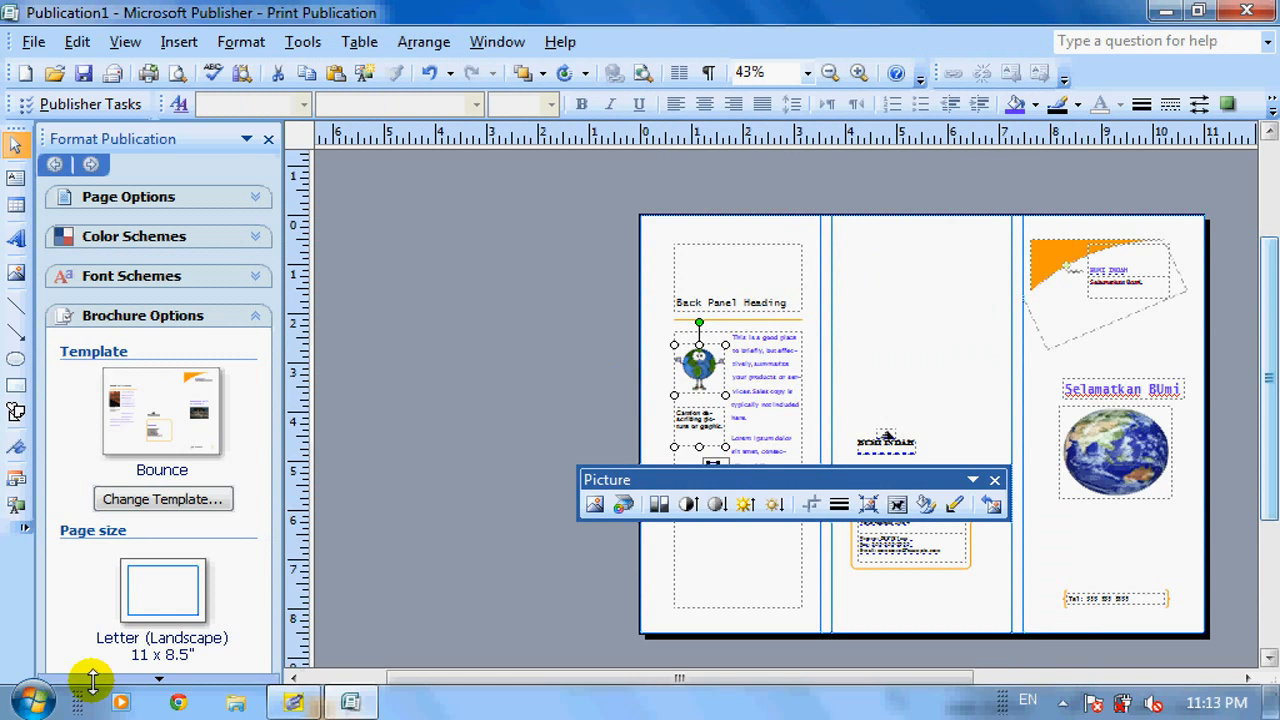
click(27, 697)
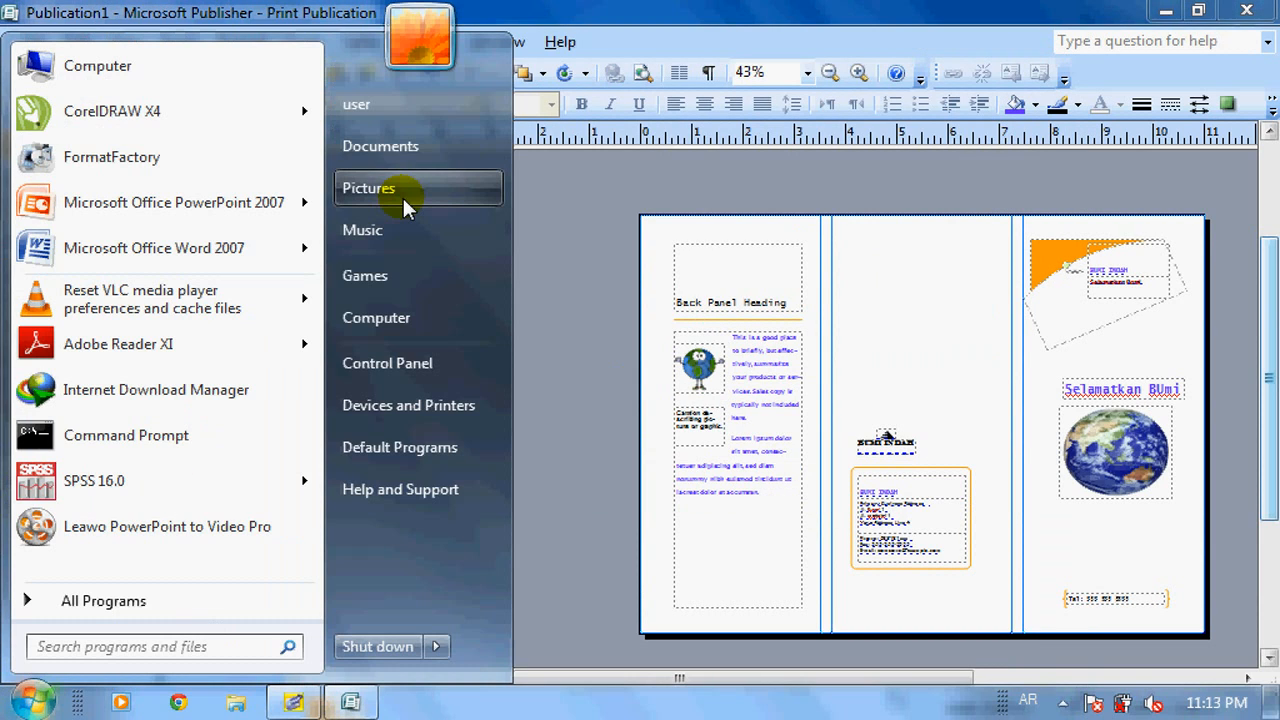
key(Escape)
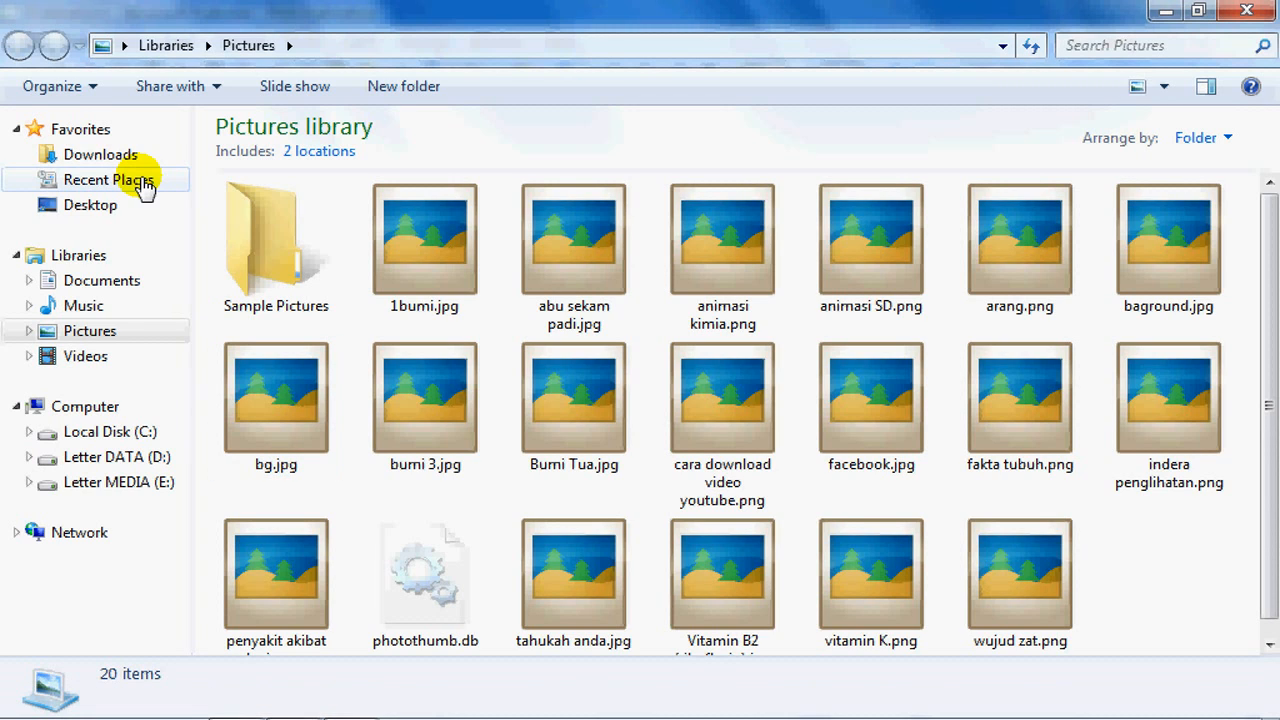
click(110, 279)
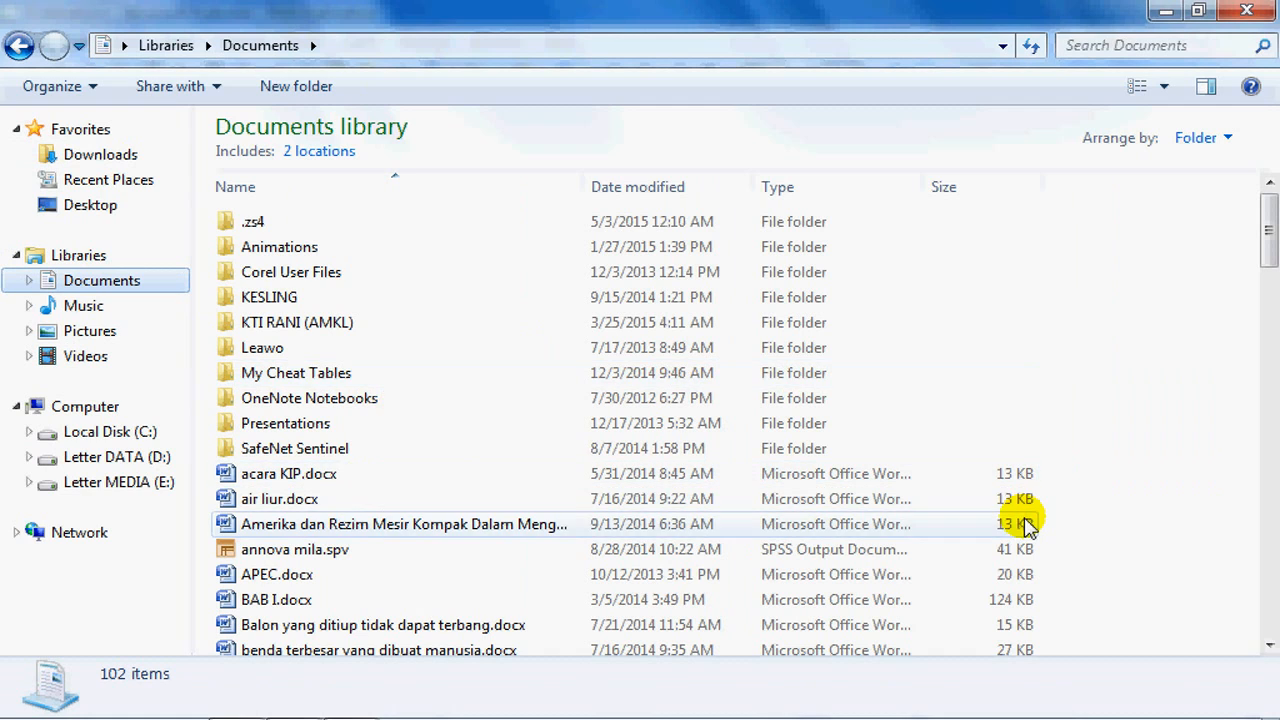
click(1260, 286)
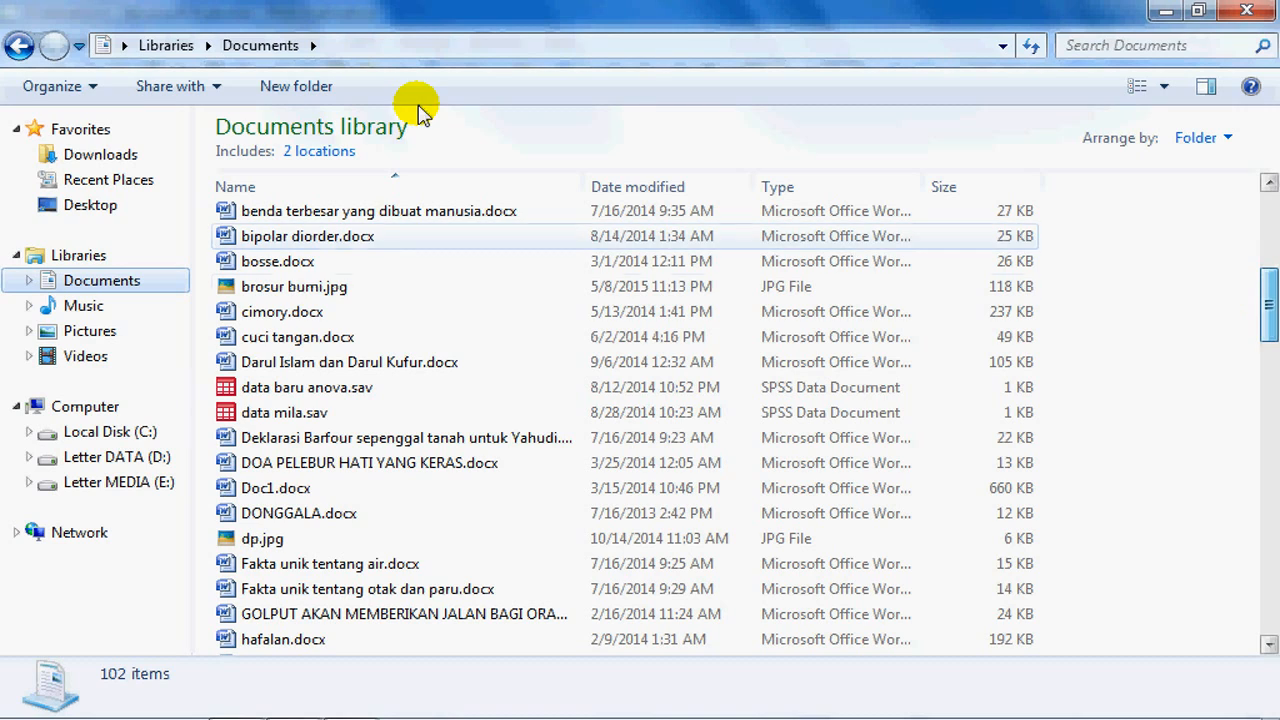
click(294, 287)
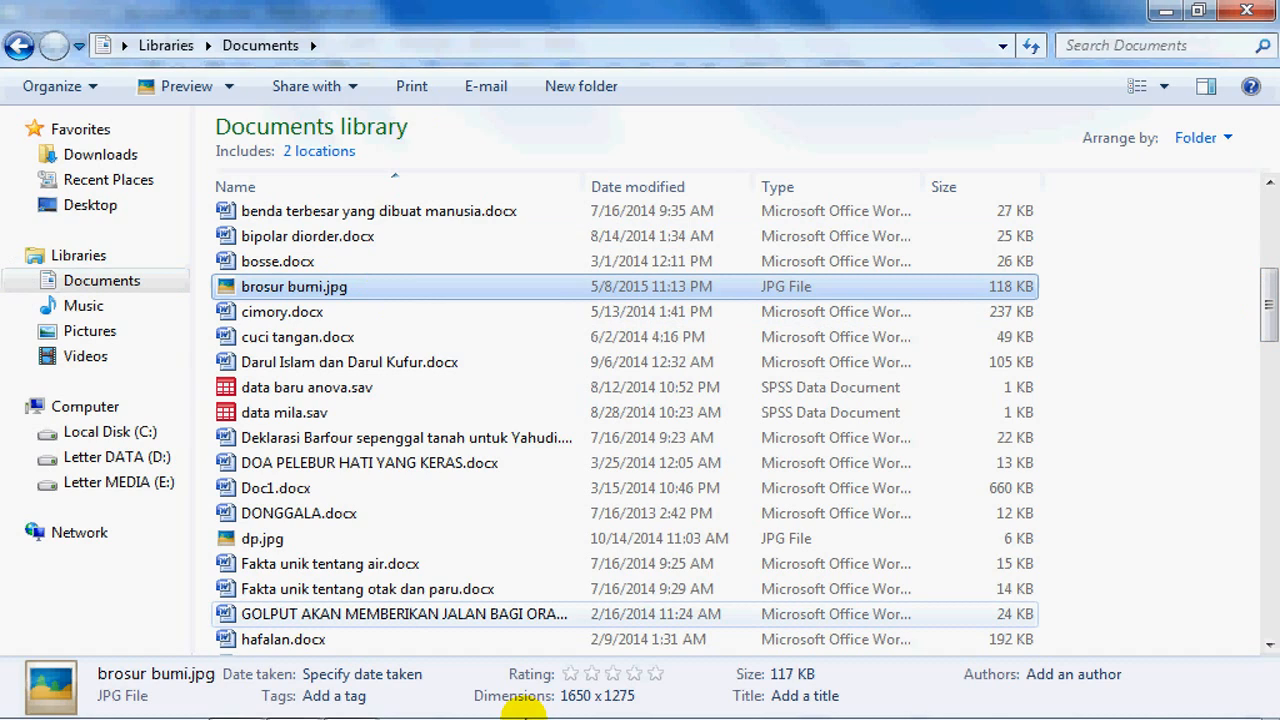
key(Return)
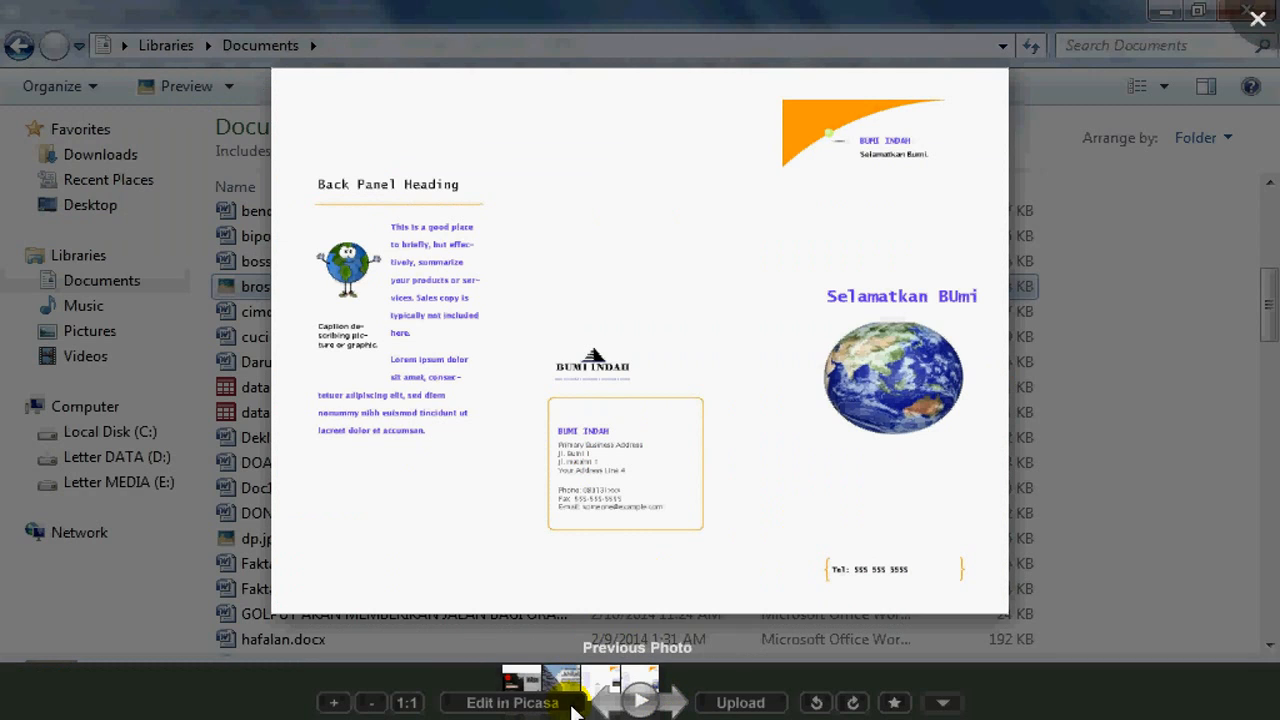
scroll(772, 218, down, 1)
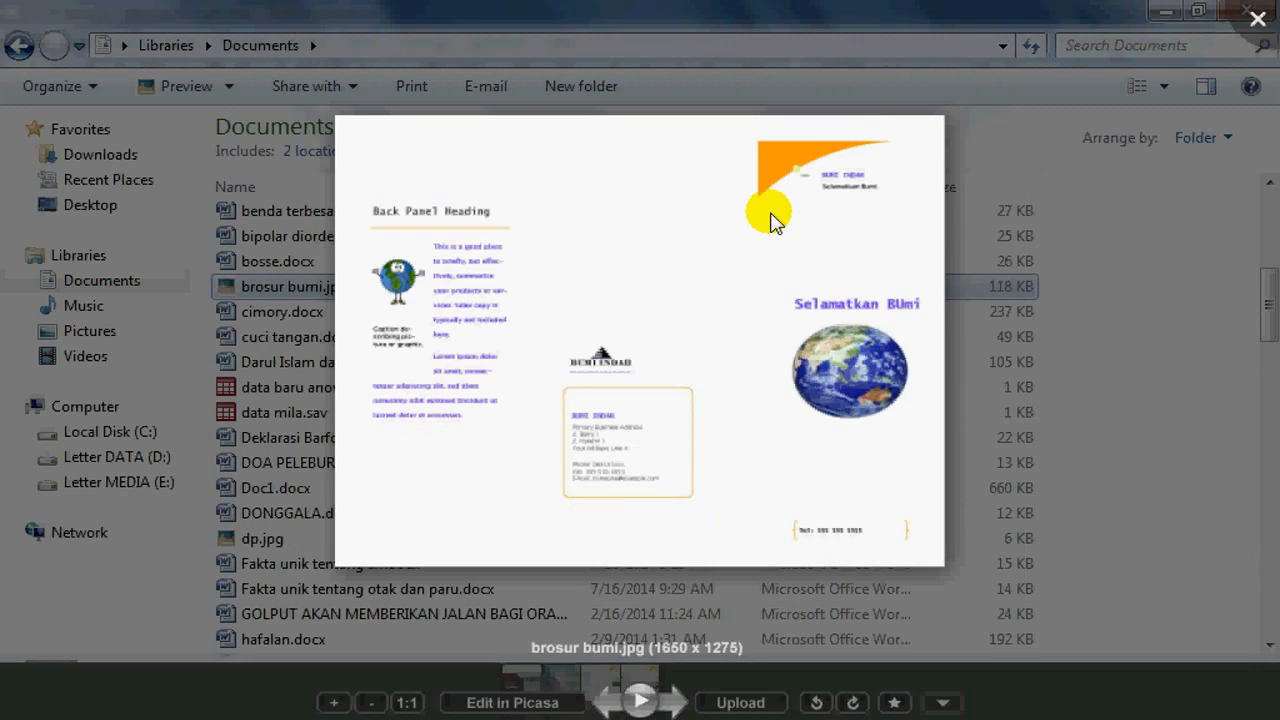
key(Escape)
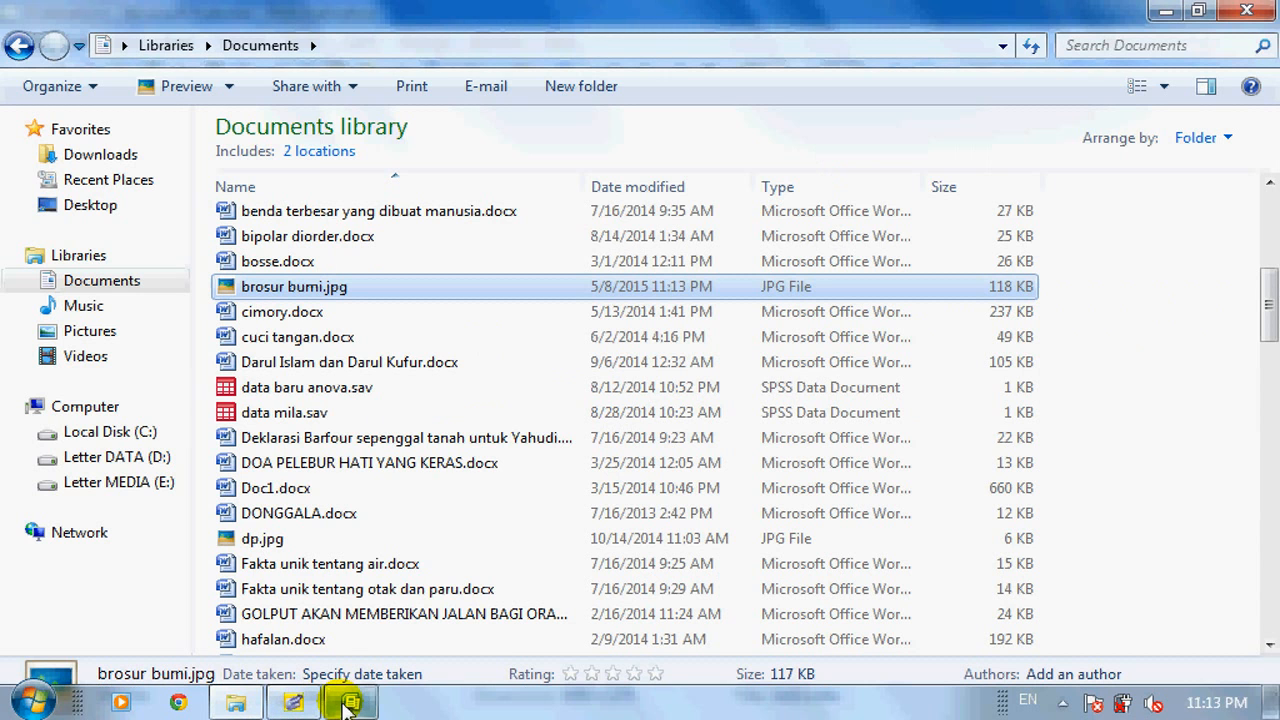
Switch to Publisher, display page 2 of the brochure, and save the publication as "brosur bumi 2" in Publisher format in the Documents library.
click(347, 703)
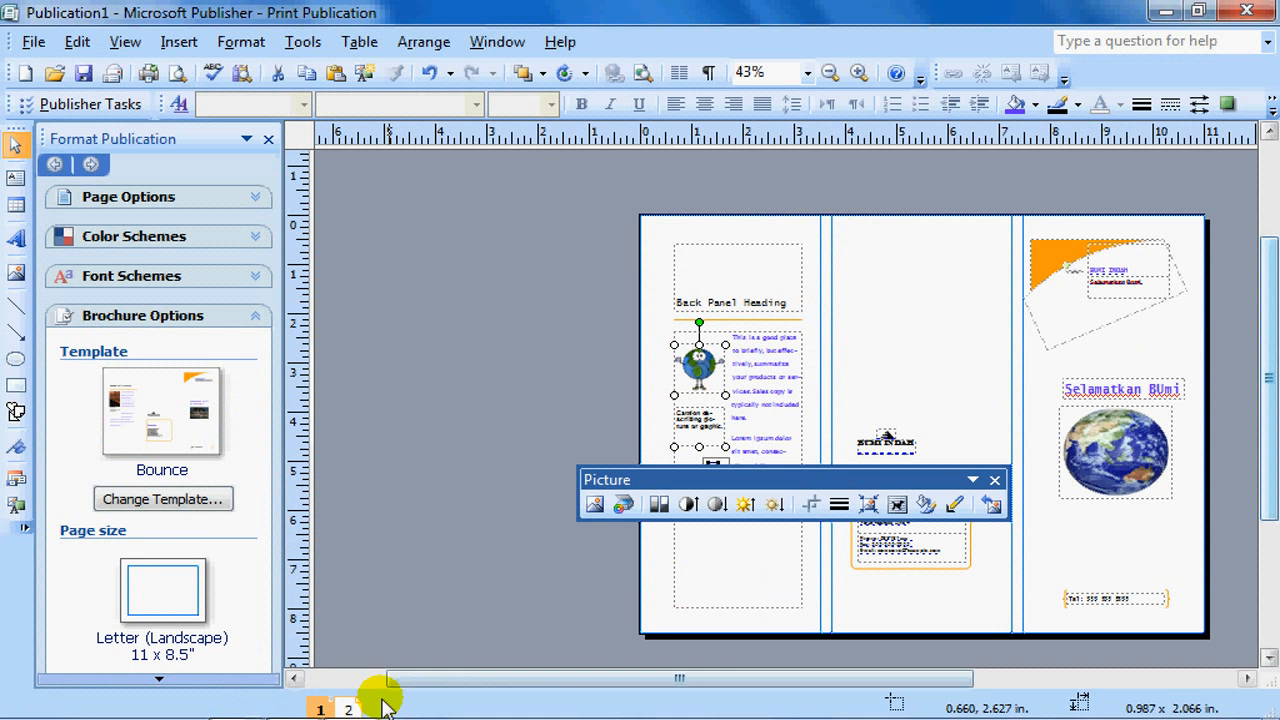
click(347, 709)
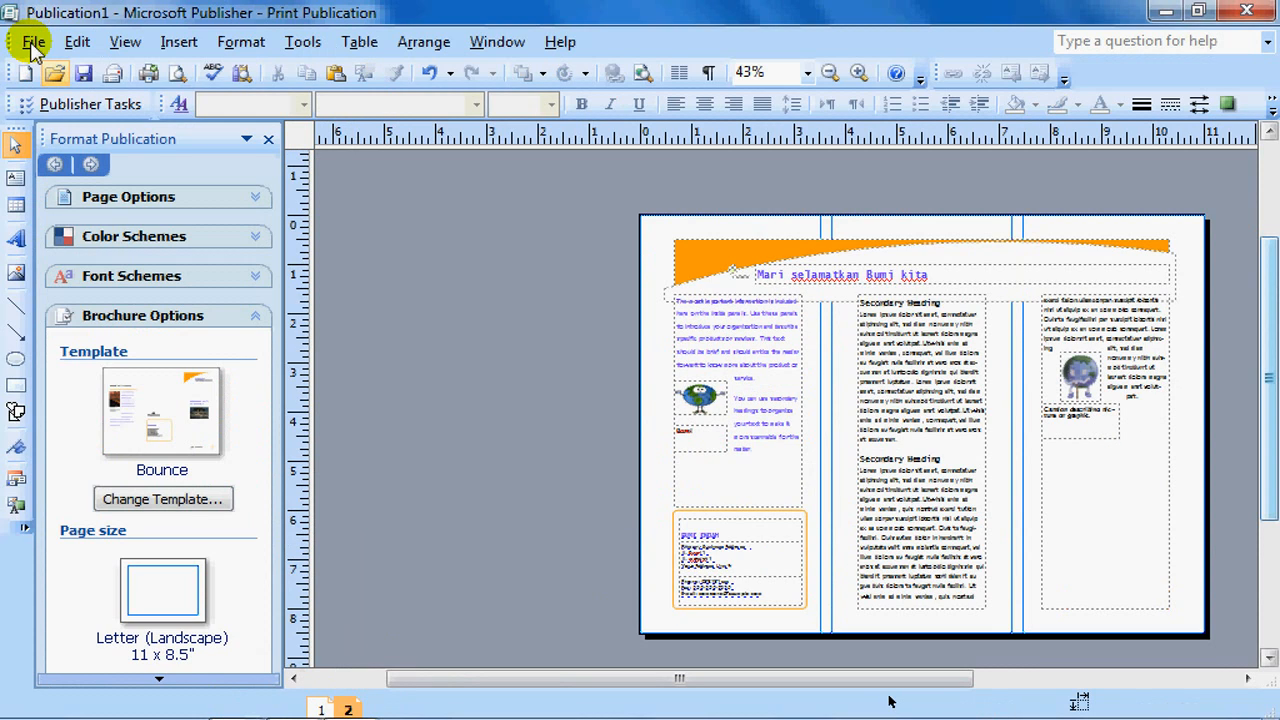
click(83, 73)
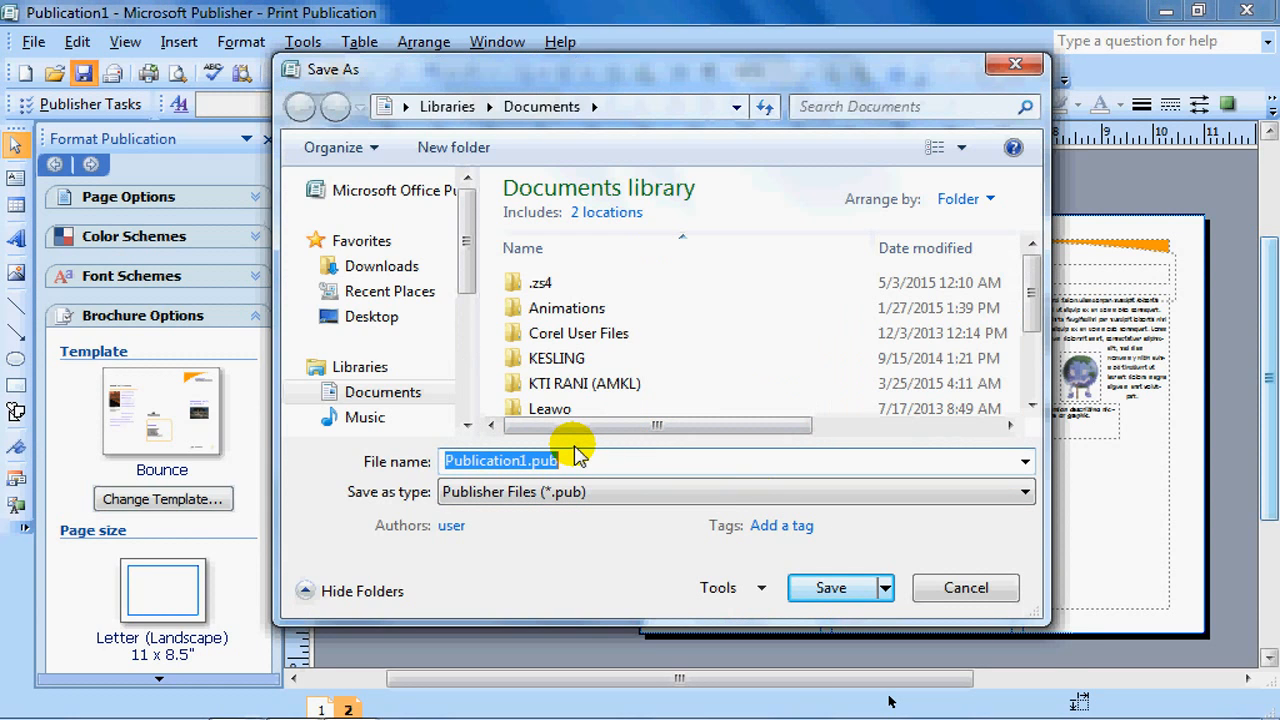
text(bumi)
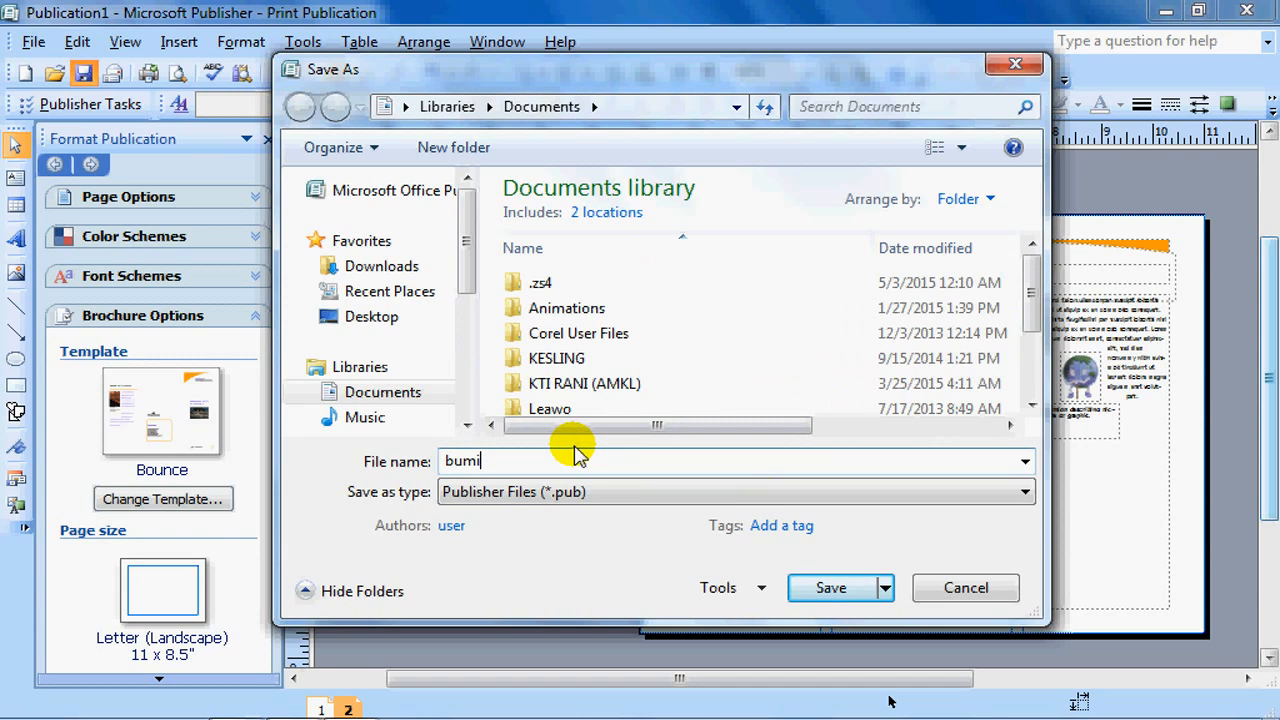
key(BackSpace)
key(BackSpace)
key(BackSpace)
key(BackSpace)
text(bros)
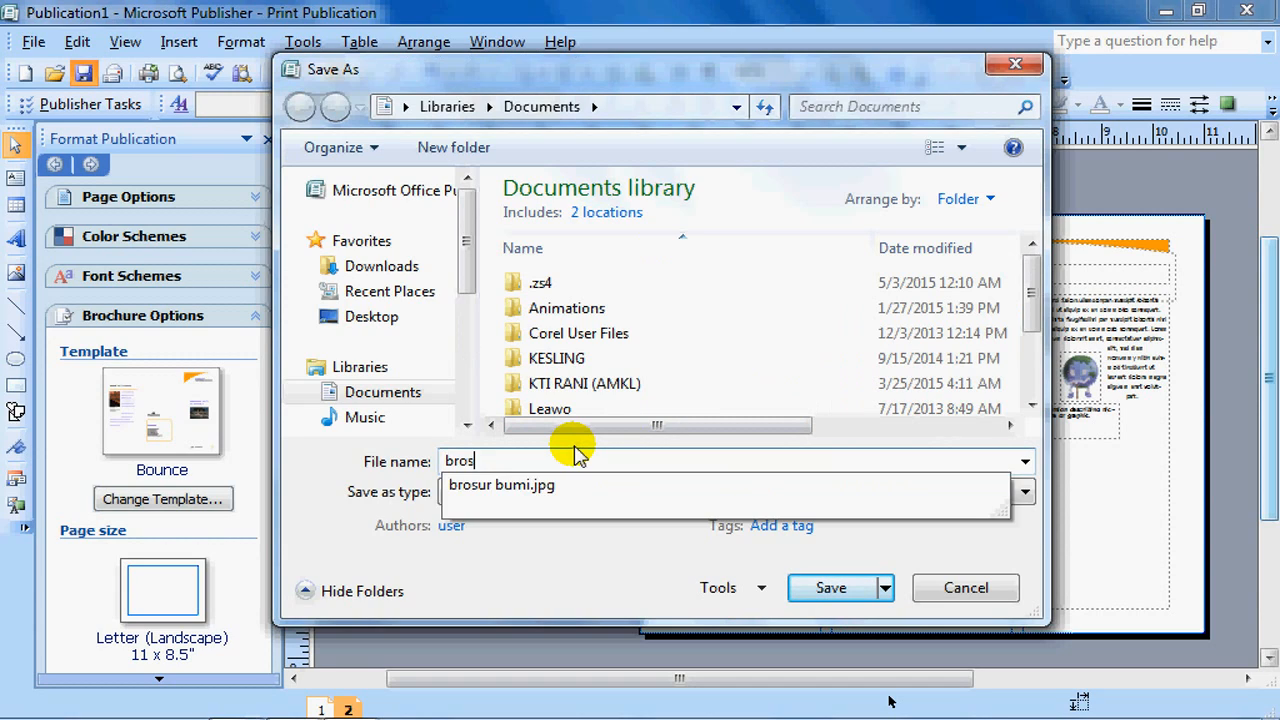
text(ur bumi 2)
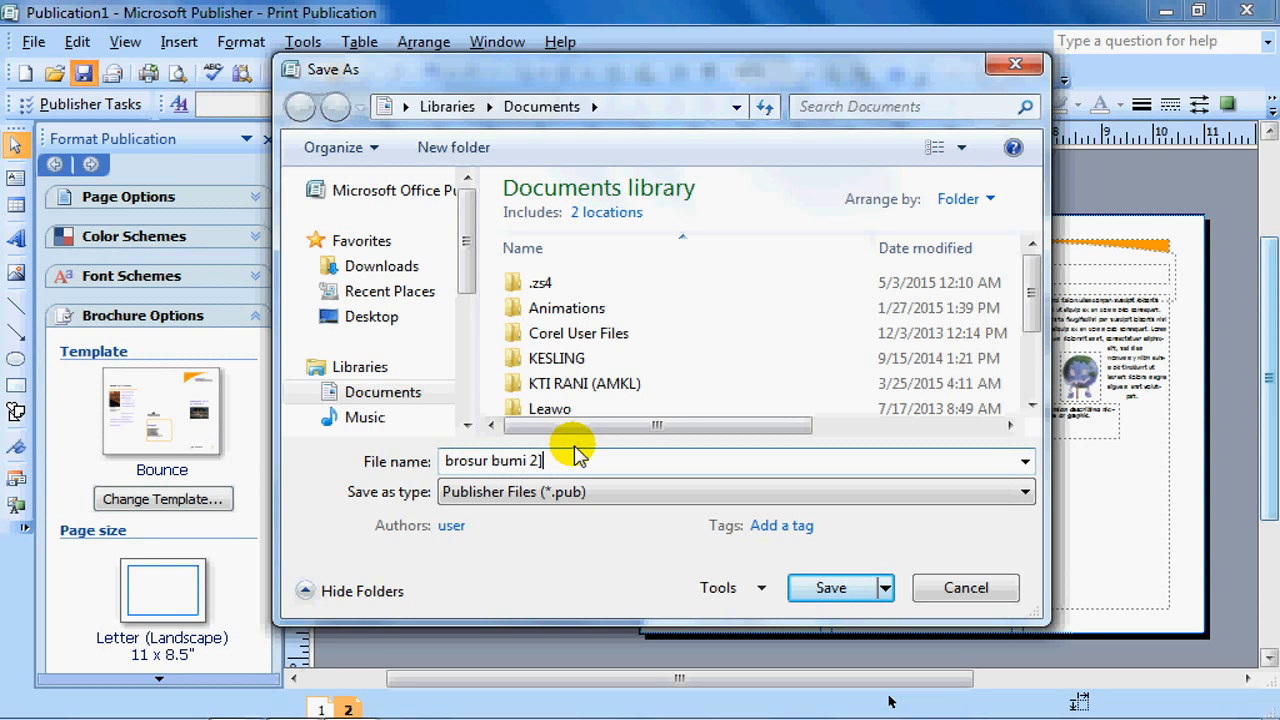
key(Return)
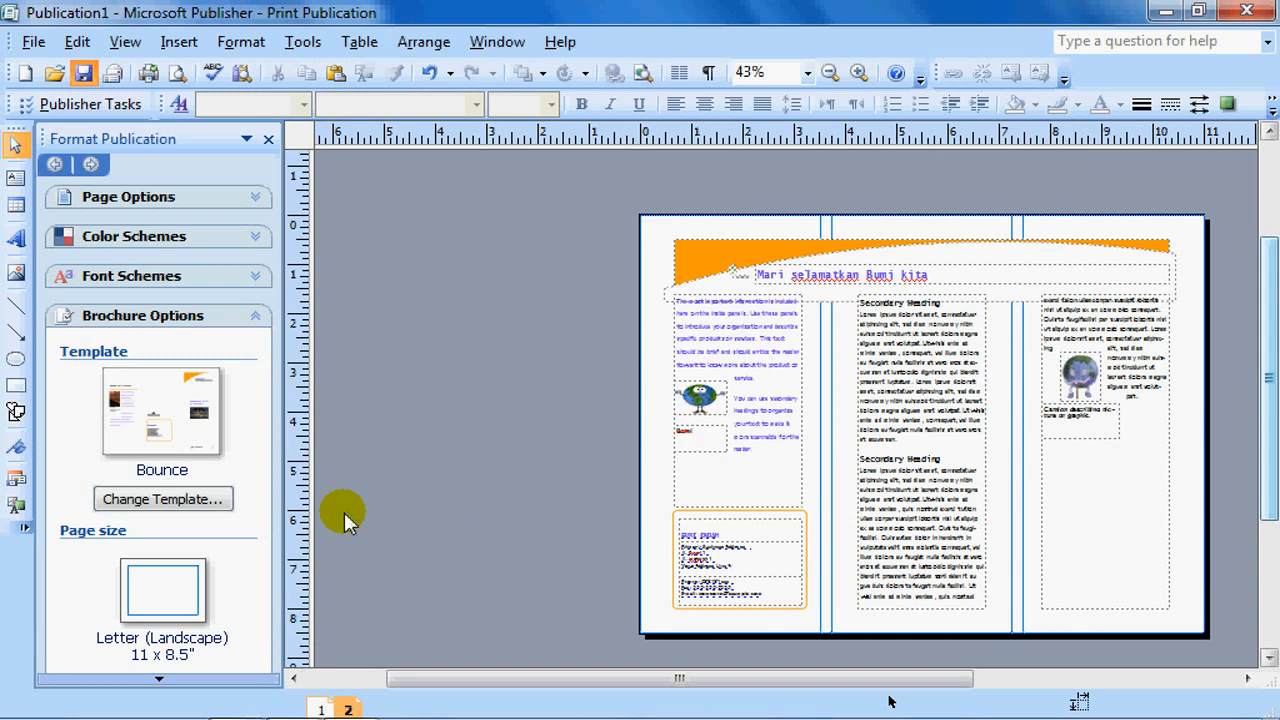
Switch to the Documents library and look for the saved brosur bumi 2 file.
mouse_move(295, 705)
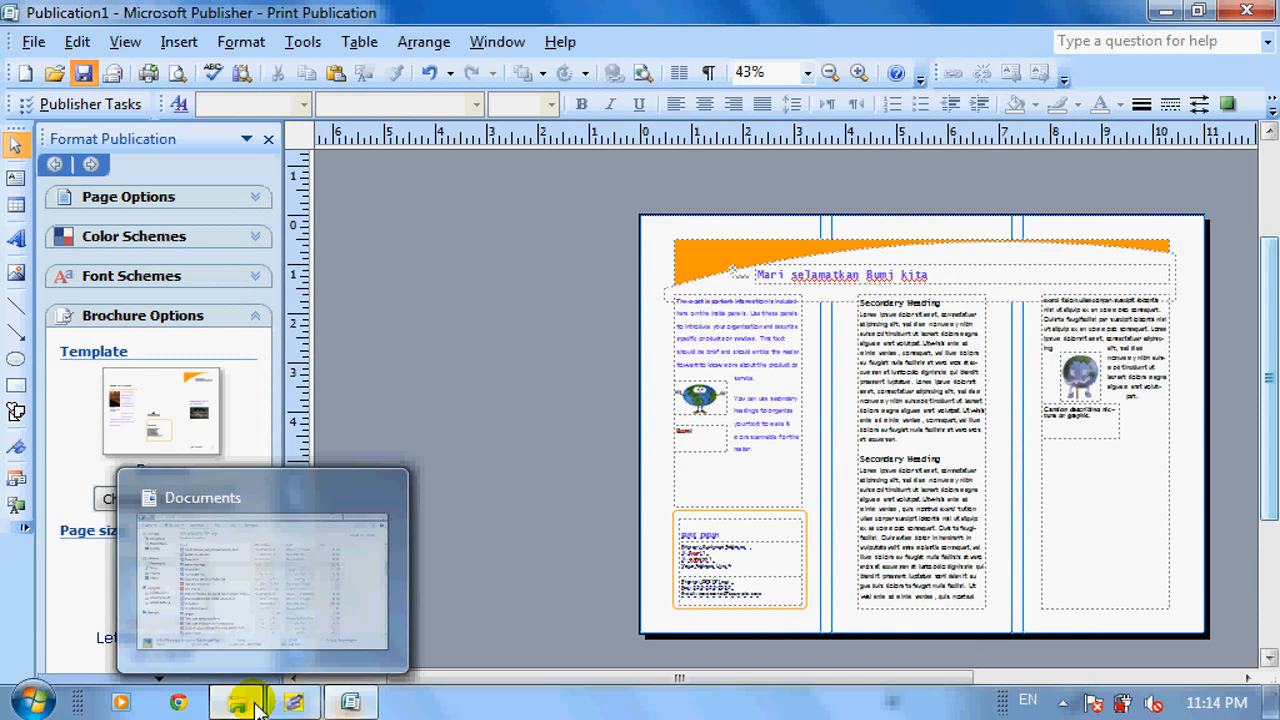
click(247, 700)
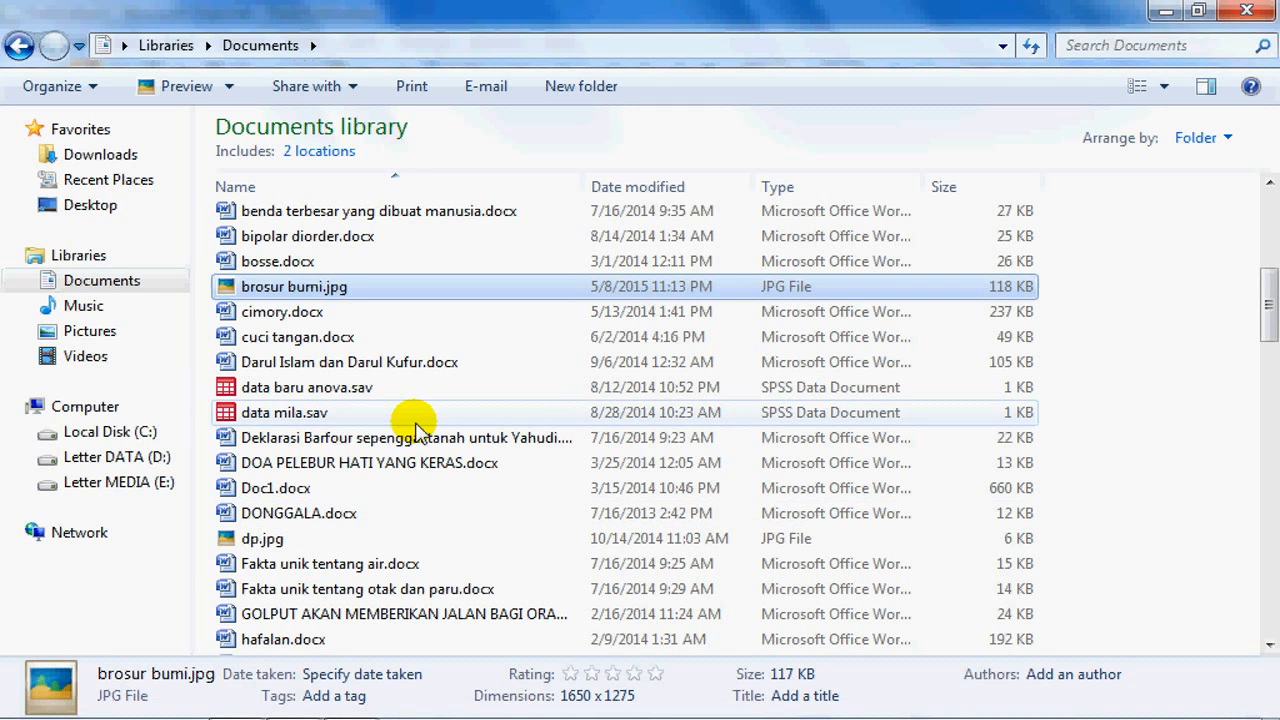
scroll(418, 430, down, 14)
drag(1268, 468, 1268, 662)
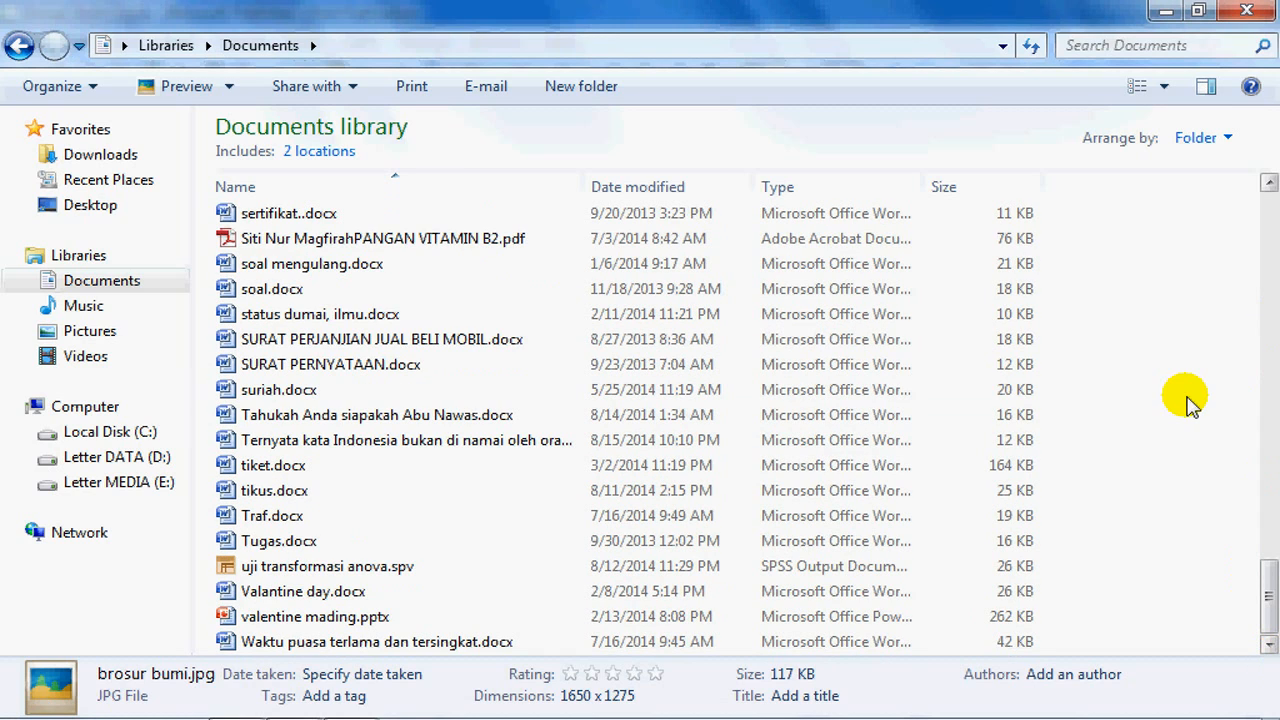
scroll(1186, 366, up, 6)
scroll(1175, 340, up, 11)
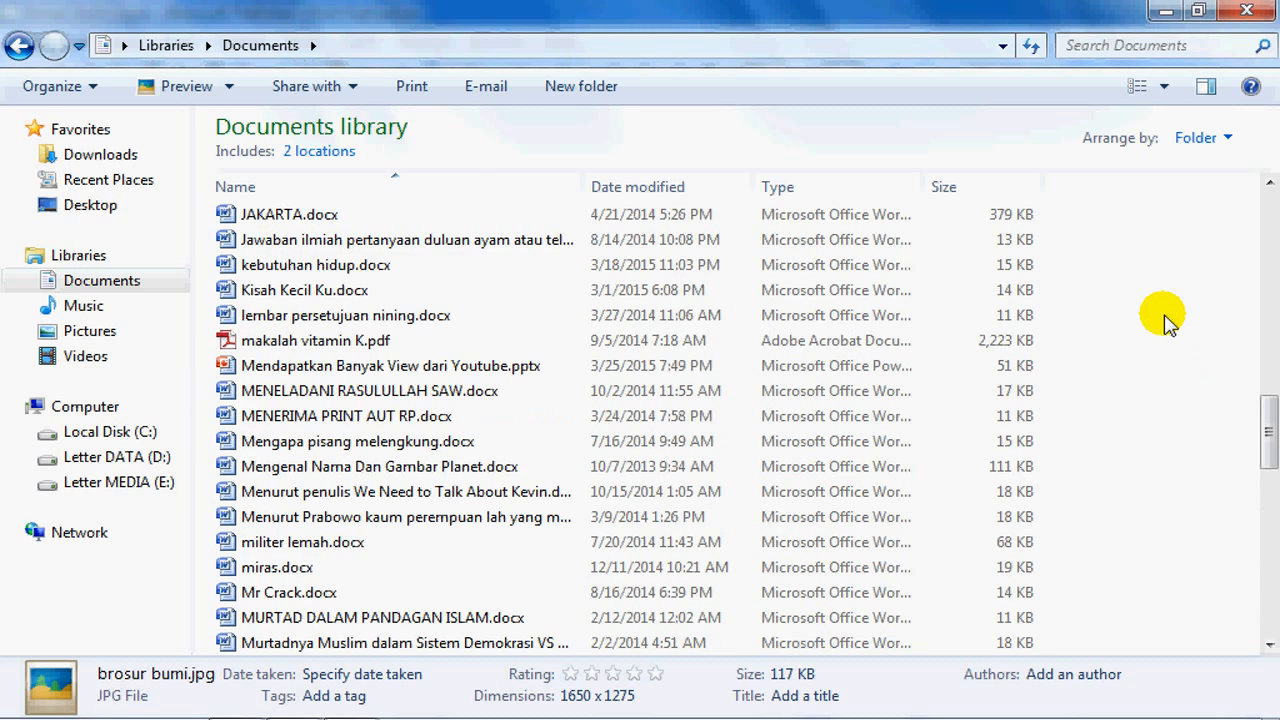
scroll(1155, 312, up, 6)
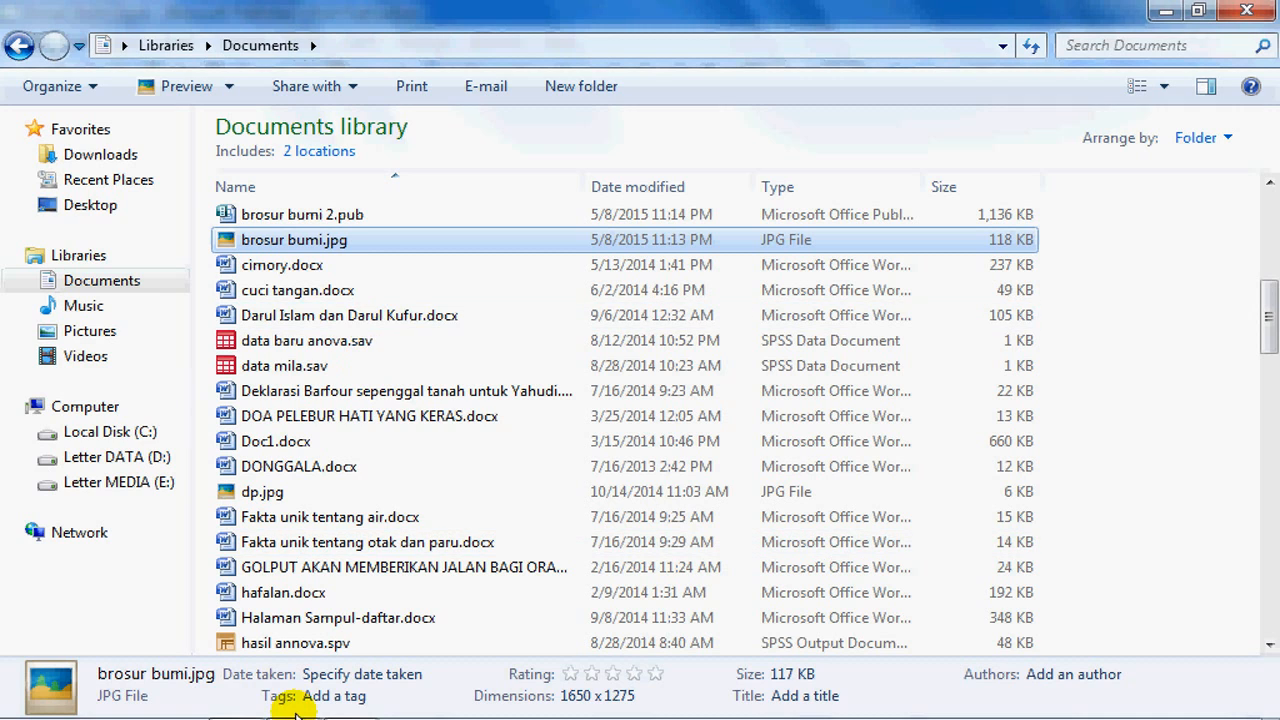
Return to Publisher and open the Save As dialog with page 2 of the brochure displayed.
mouse_move(300, 712)
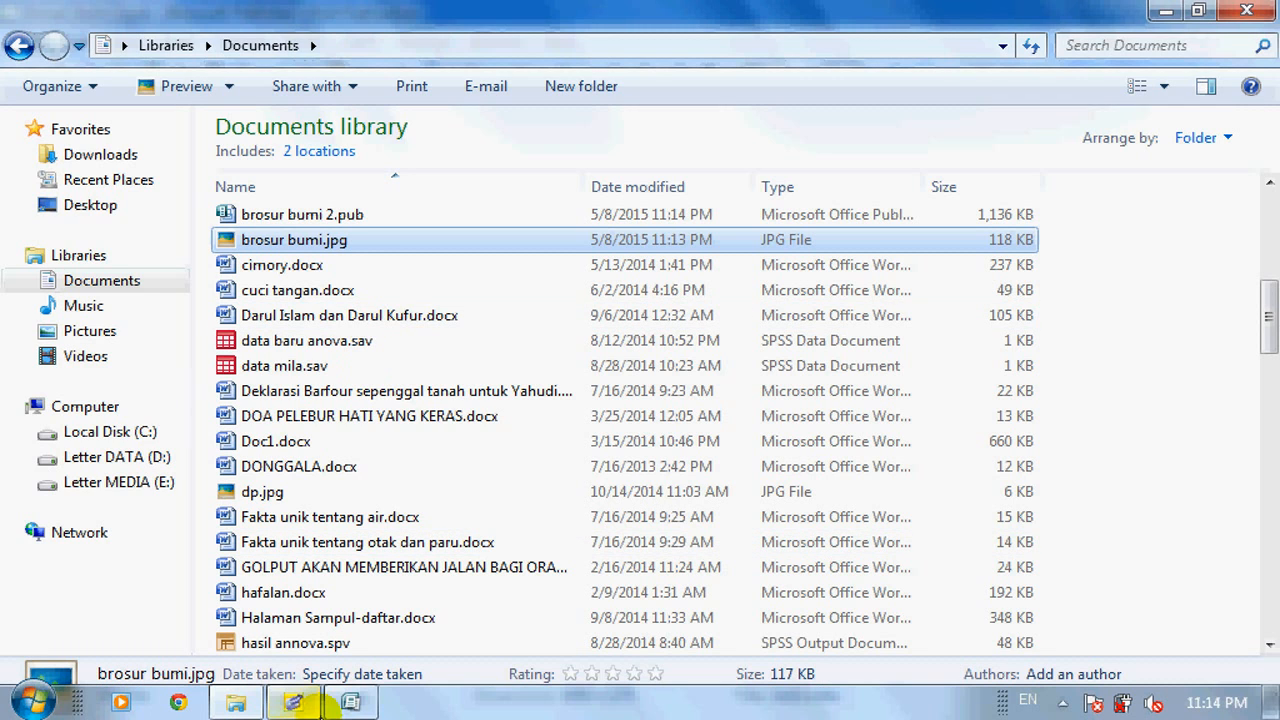
click(332, 700)
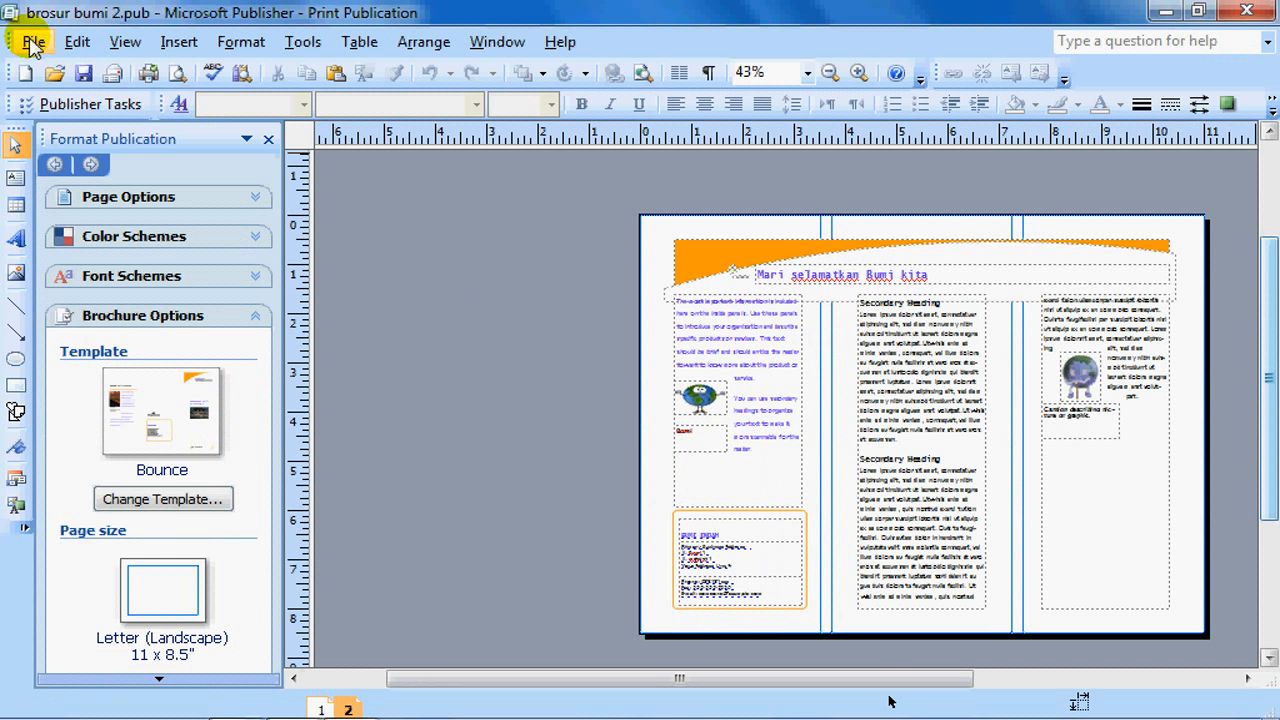
click(33, 42)
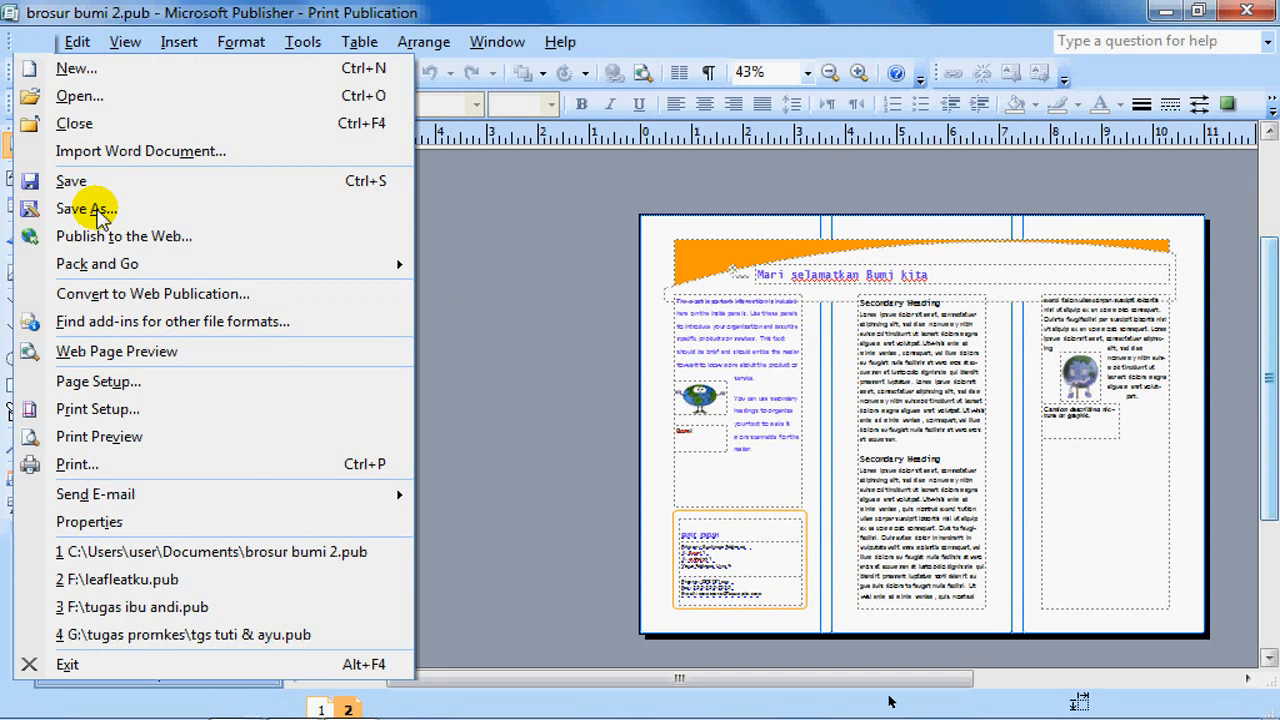
click(550, 405)
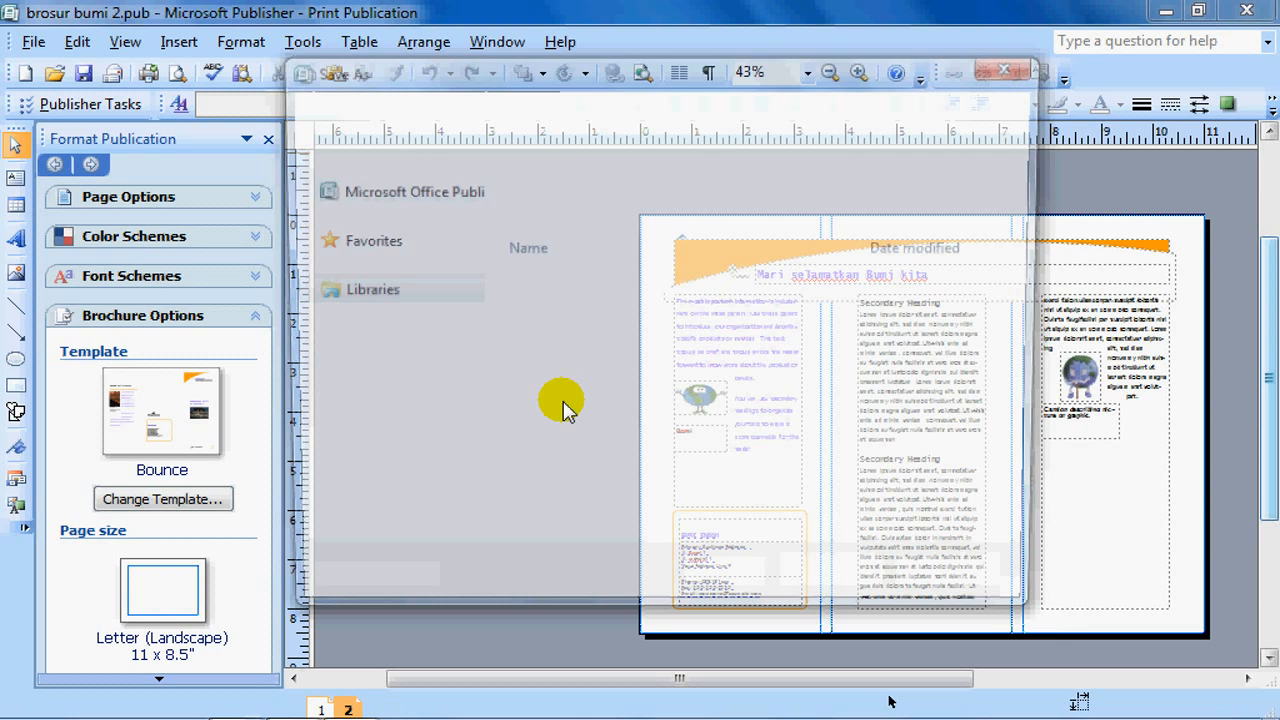